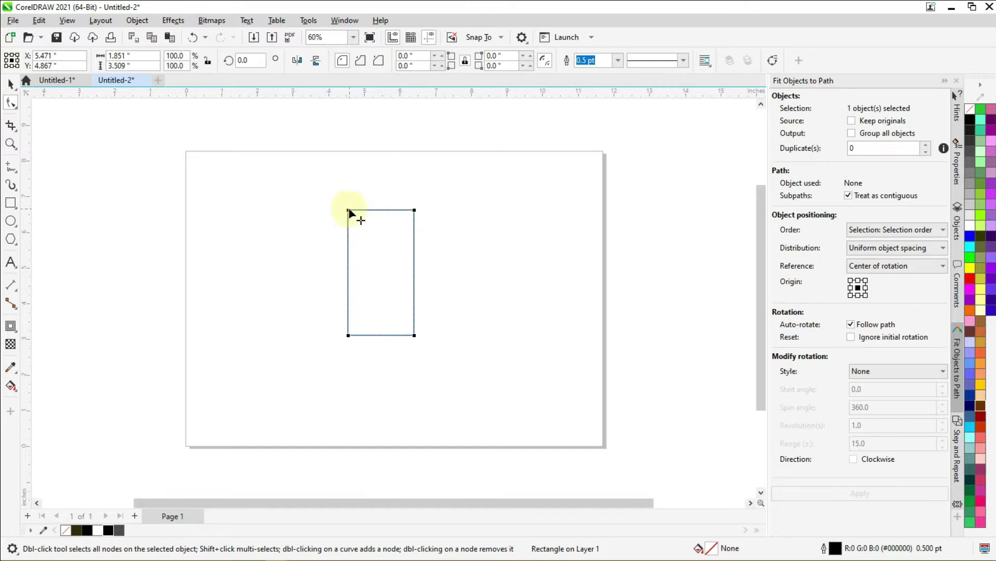
- Round the rectangle's corners fully to 0.925" and add a one-step inside contour with about 0.611" offset
drag(349, 209, 386, 208)
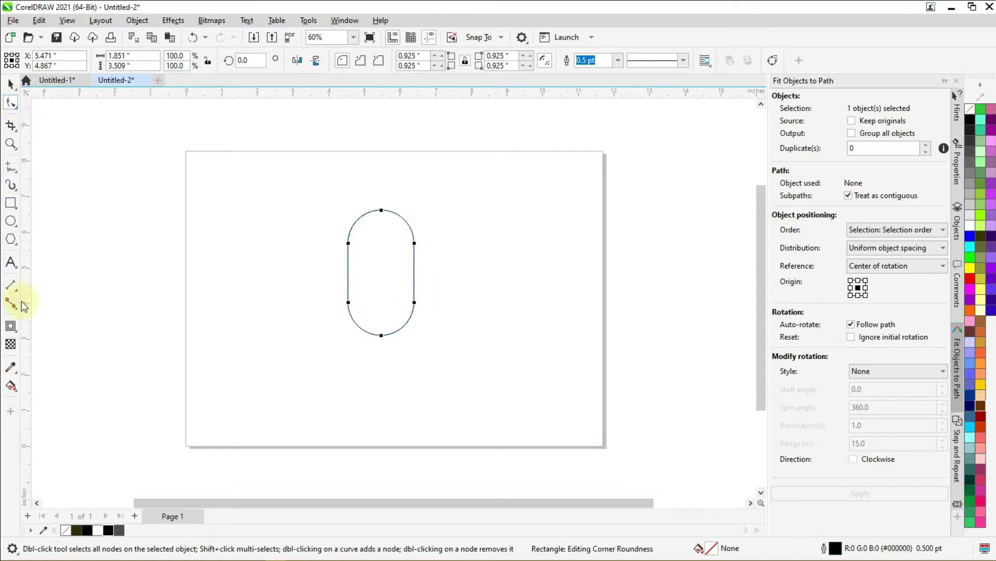
click(18, 333)
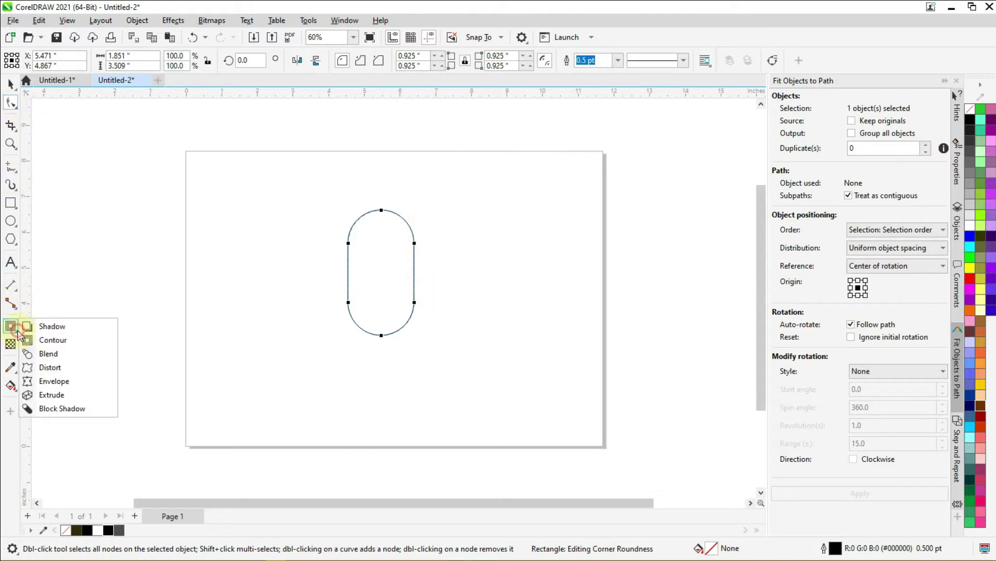
click(59, 339)
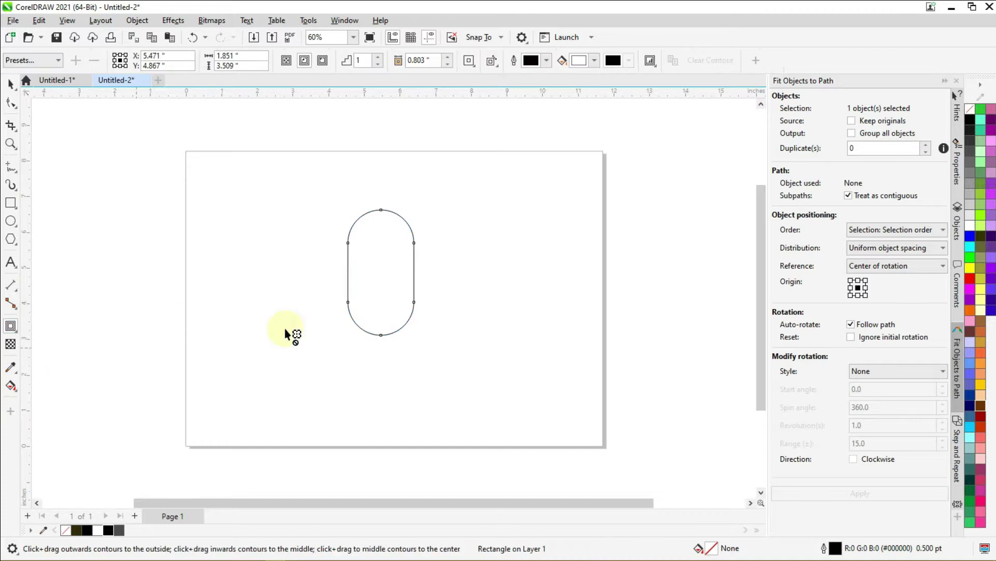
click(357, 60)
drag(381, 211, 382, 234)
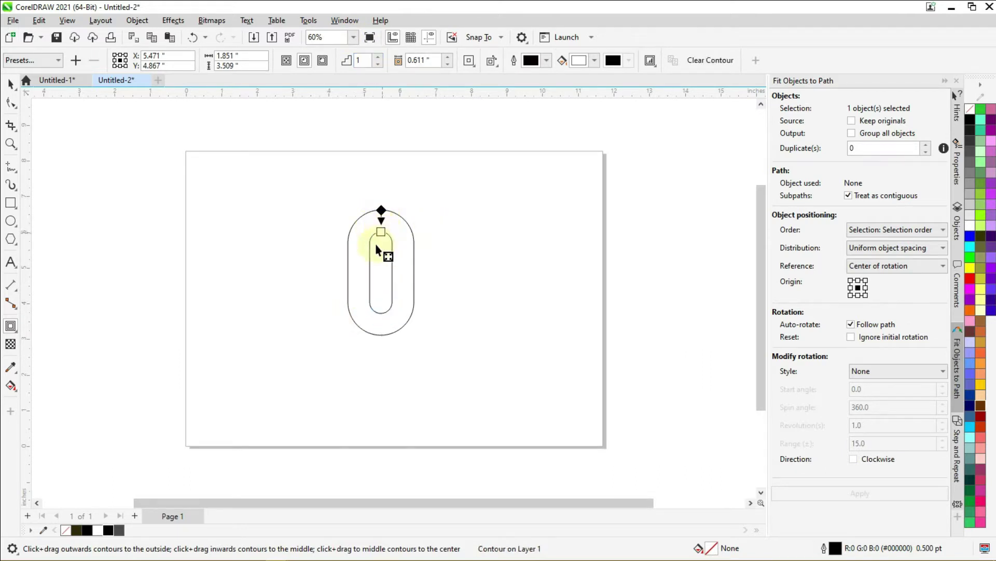
- Break the contour group apart so the inner and outer rounded shapes become separate objects
click(10, 84)
click(464, 259)
click(382, 266)
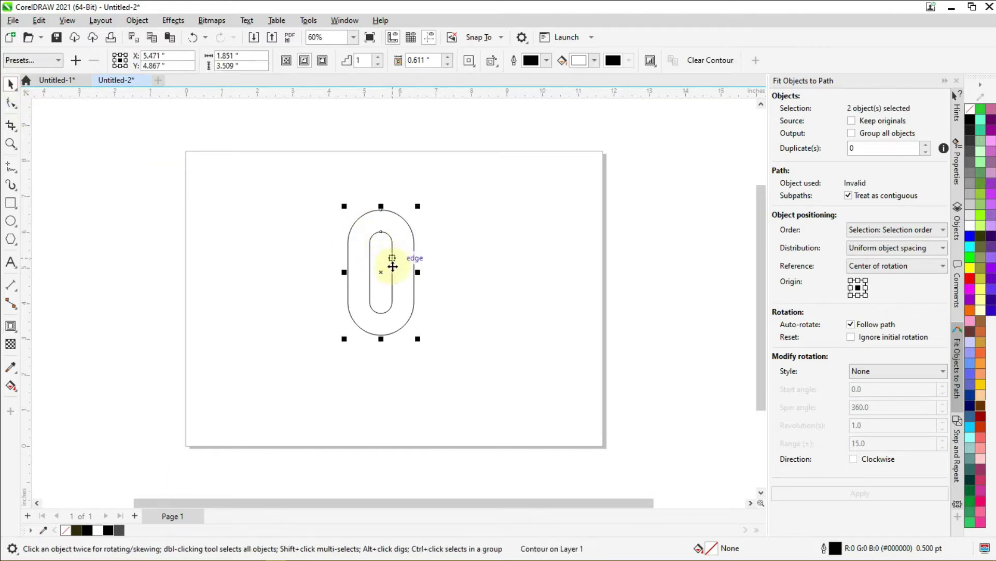
click(137, 20)
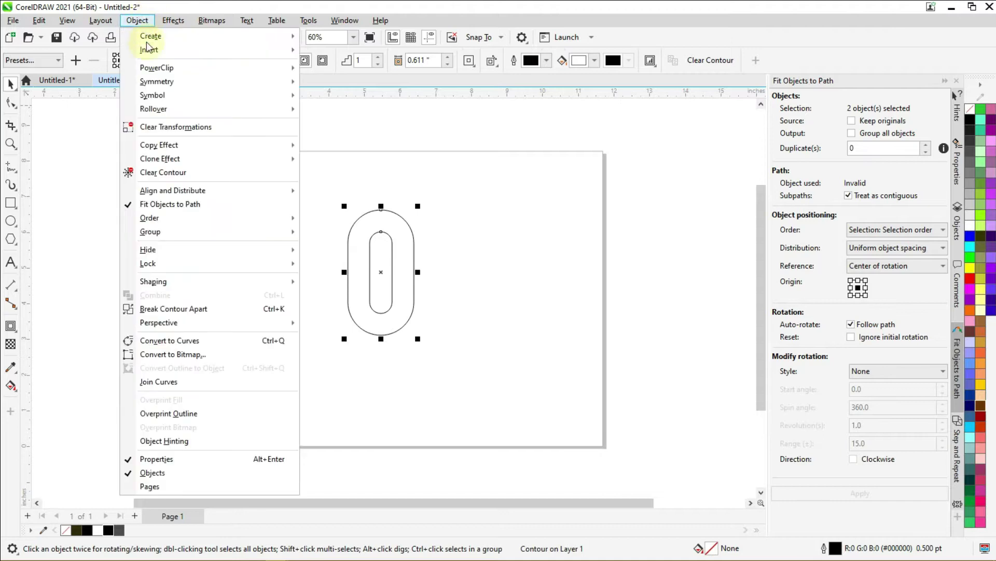
click(215, 314)
click(498, 275)
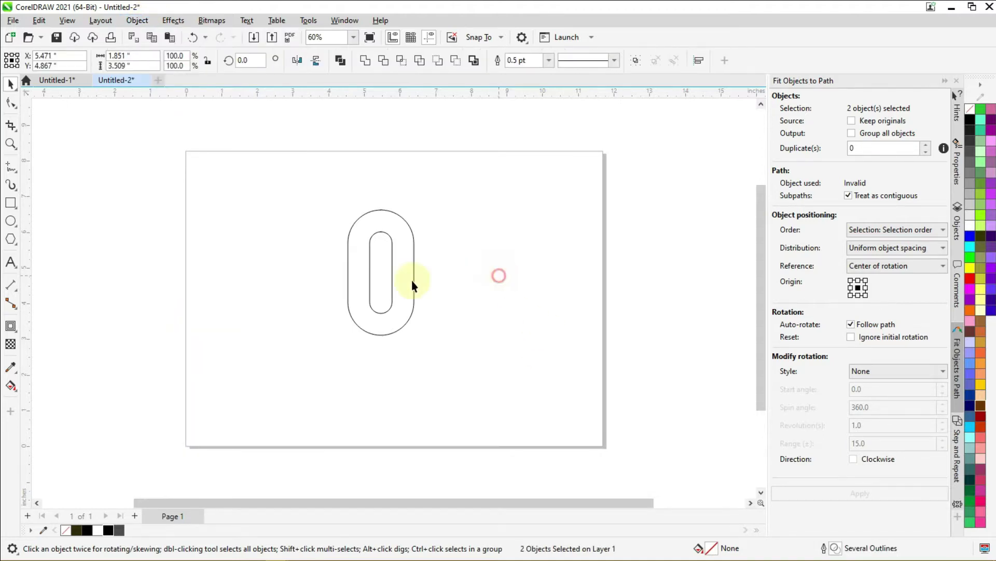
- Set the outline width of both rounded shapes to 2.0 pt
scroll(391, 276, up, 3)
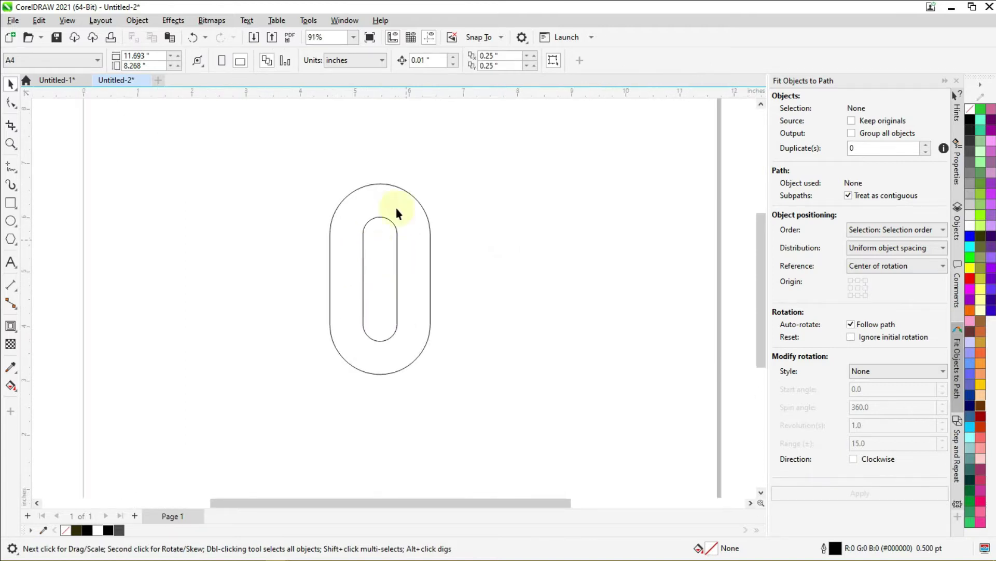
drag(262, 151, 464, 436)
click(549, 60)
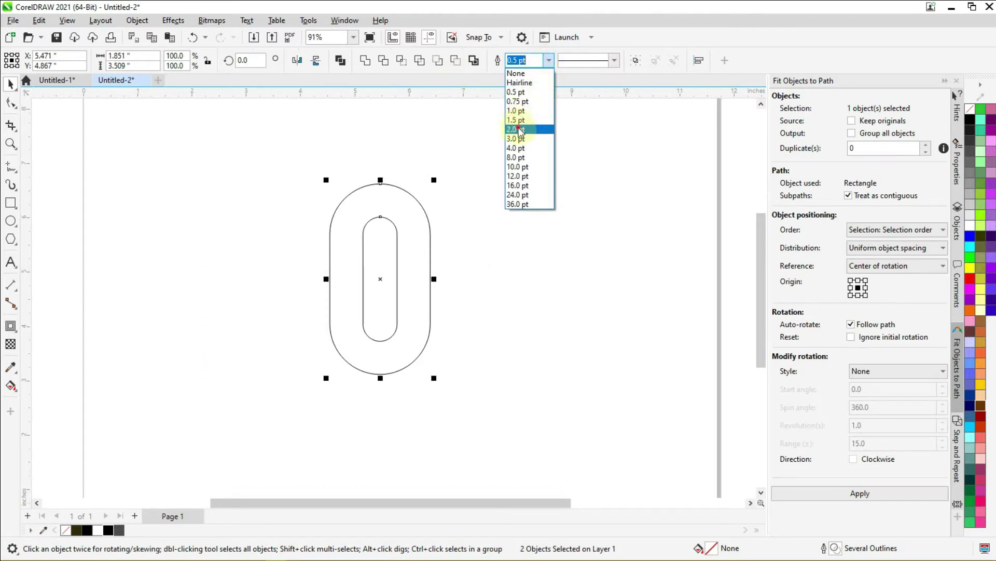
click(521, 130)
click(416, 244)
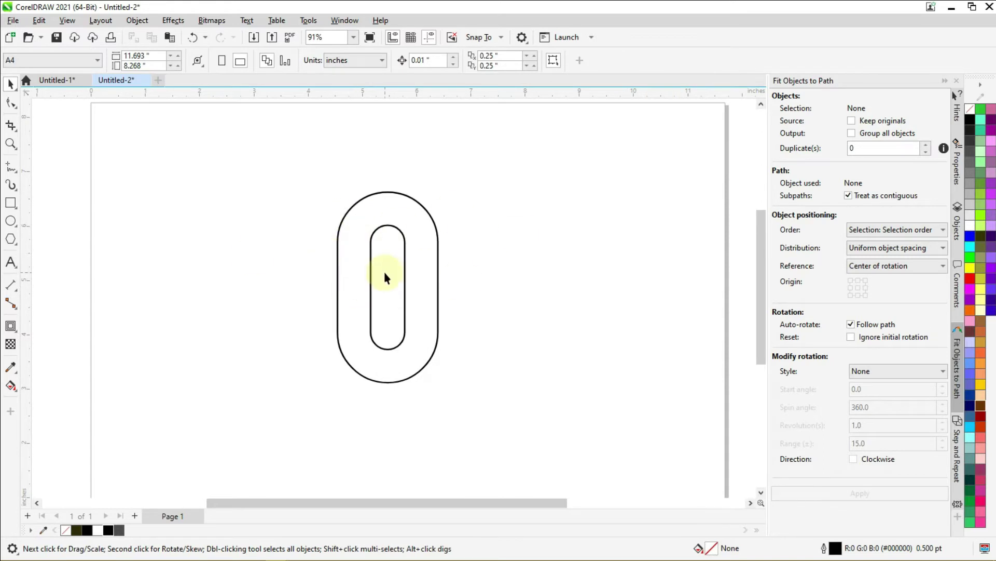
- Draw a thin rectangle about 1.01" × 0.172" across the ring's left side and place a copy slightly higher across its right side
click(10, 202)
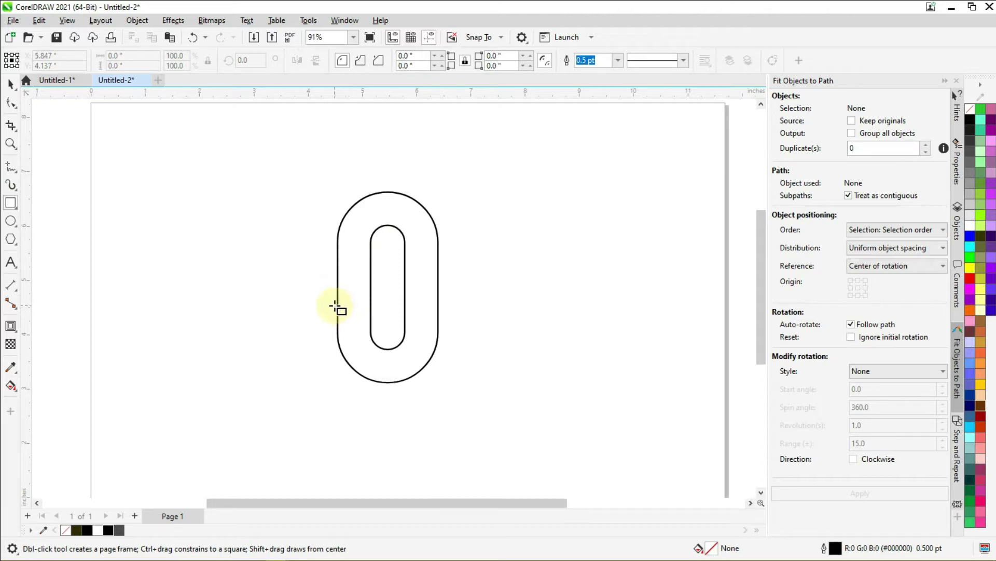
drag(327, 298, 382, 306)
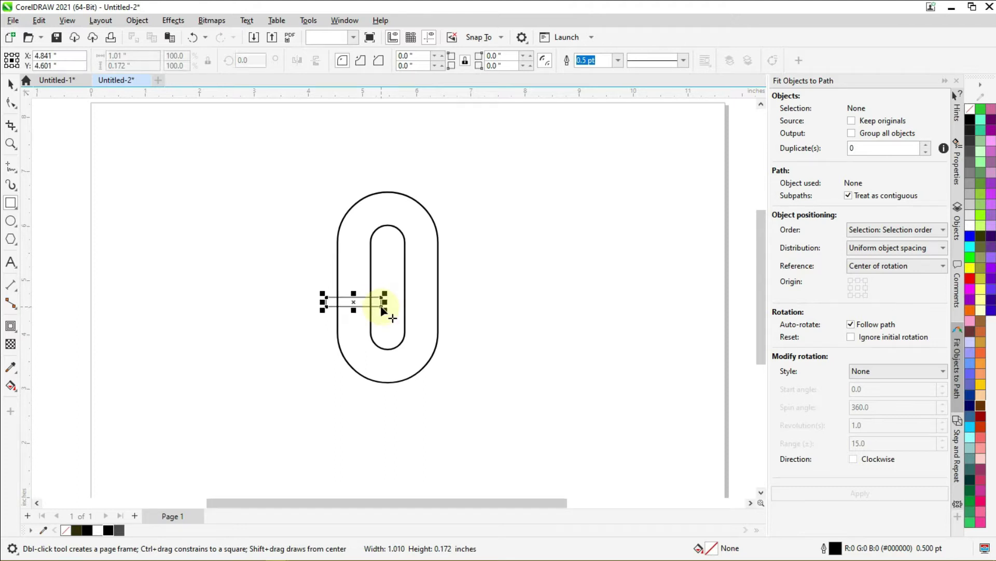
click(10, 84)
drag(351, 302, 405, 283)
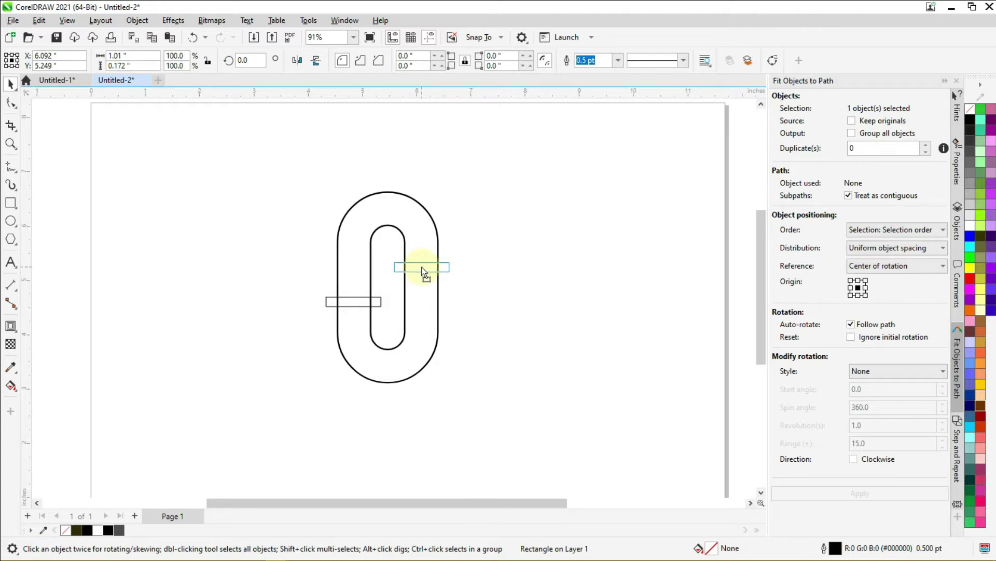
drag(422, 267, 422, 267)
click(389, 215)
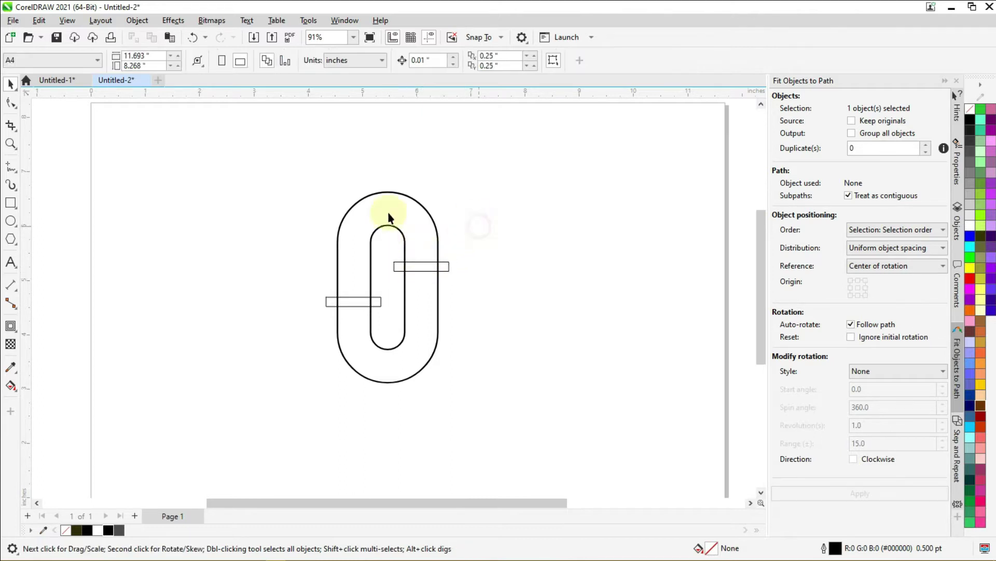
- Fill the ring's lower and upper sections between the two bars with dark olive using Smart Fill
scroll(415, 292, up, 2)
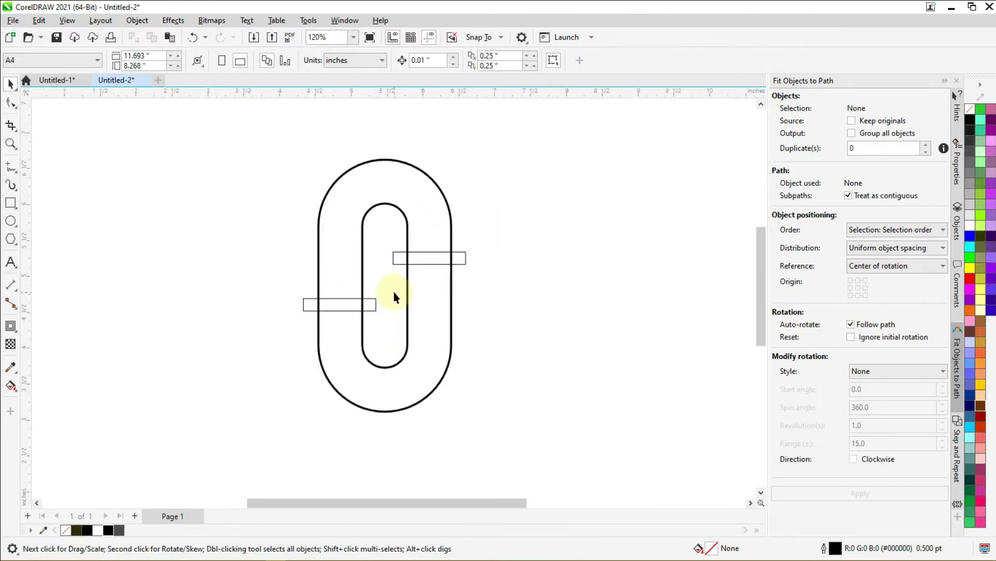
click(18, 391)
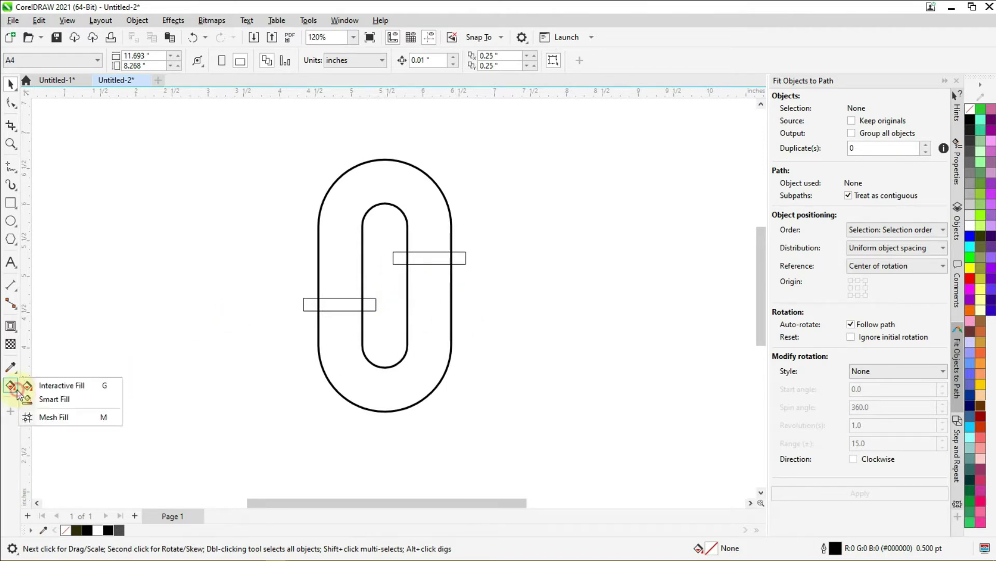
click(63, 399)
click(391, 381)
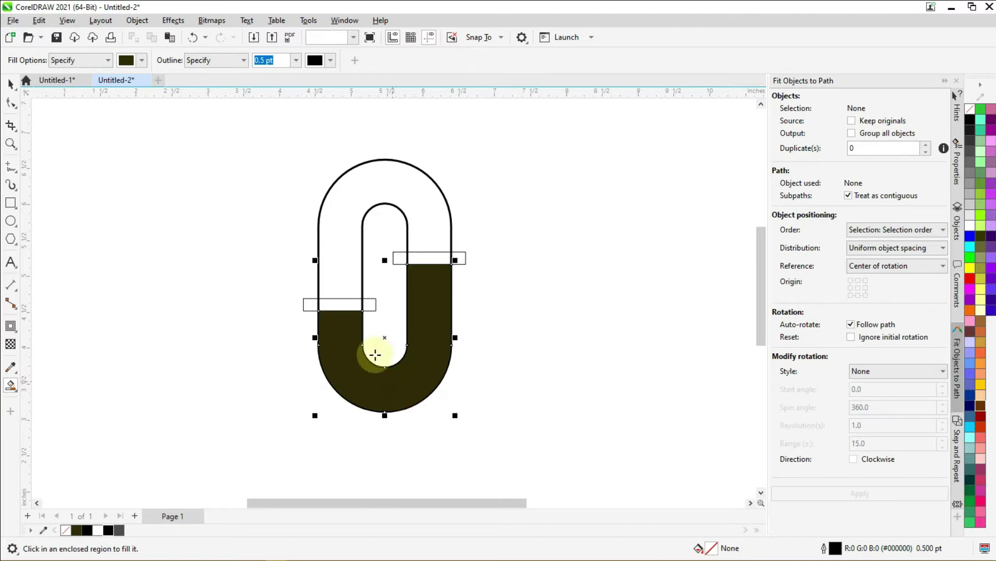
click(363, 193)
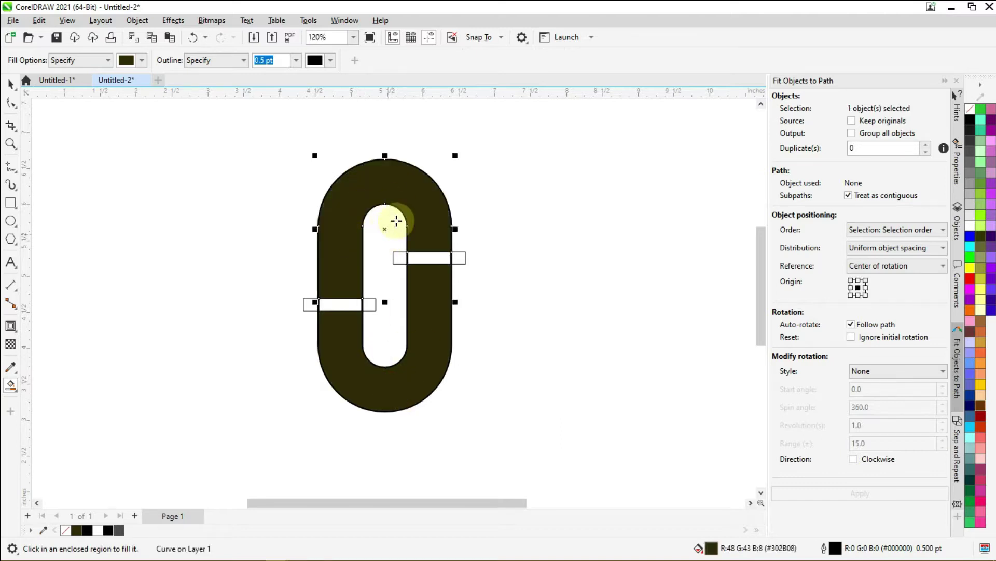
click(10, 83)
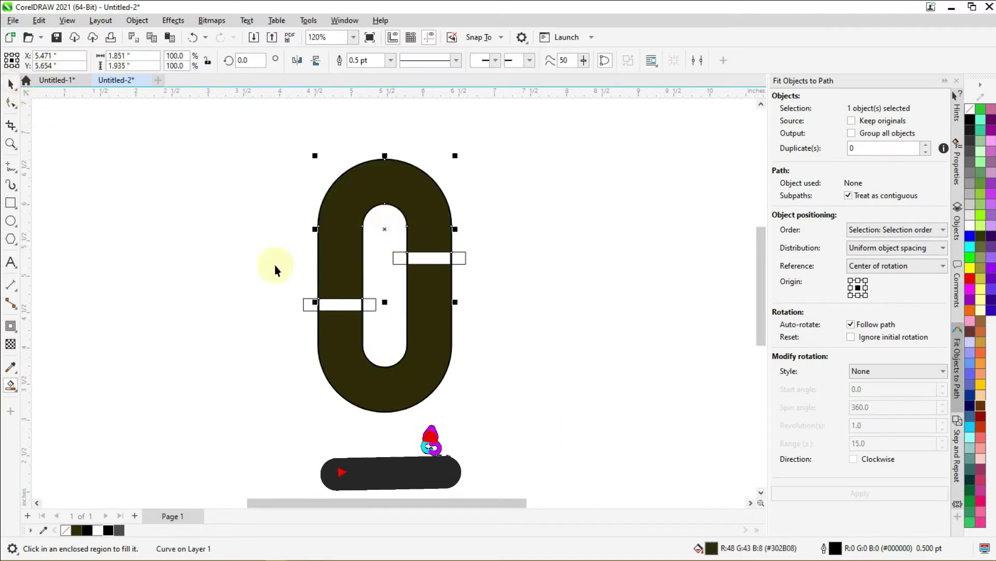
click(569, 254)
- Move the two filled pieces clear of the construction shapes and delete the original outlines and thin bars
scroll(437, 261, up, 1)
scroll(343, 195, down, 1)
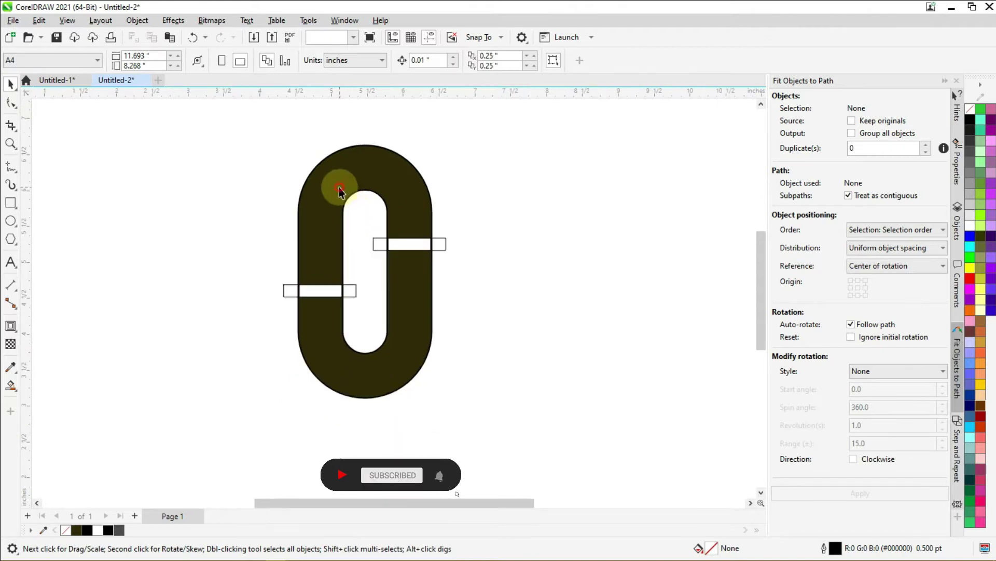
click(340, 190)
shift+click(370, 373)
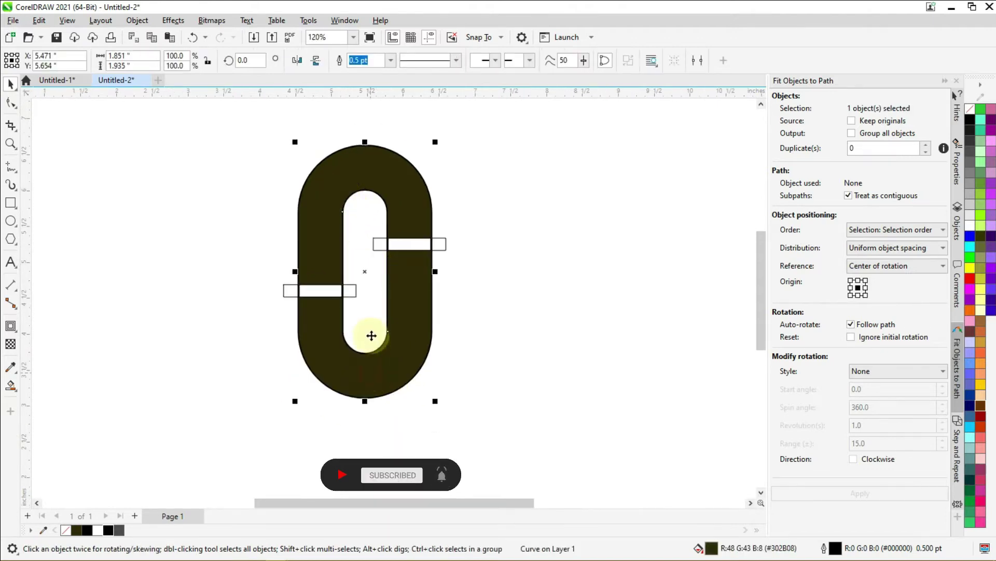
scroll(372, 333, down, 1)
drag(366, 295, 498, 297)
drag(249, 168, 438, 402)
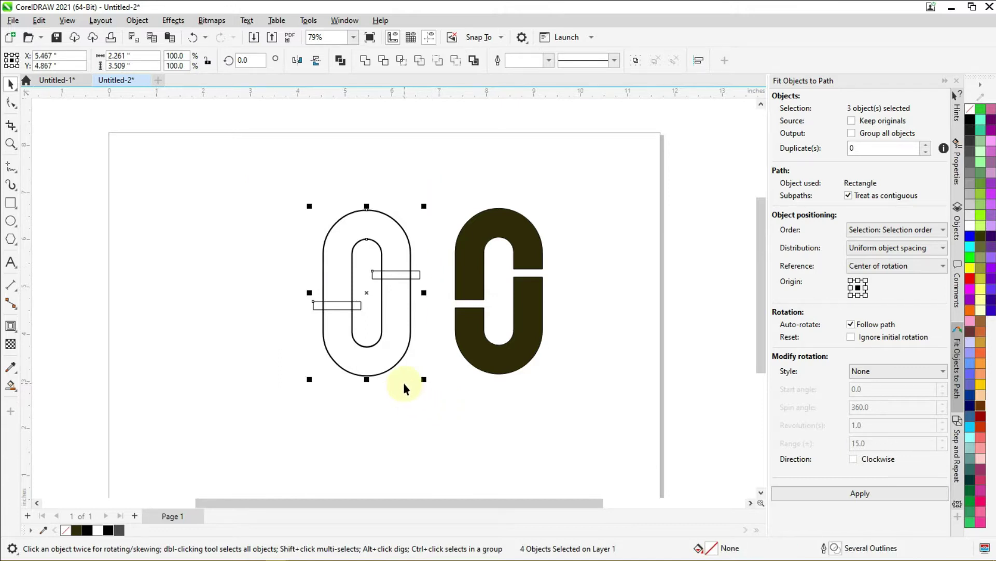
key(Delete)
- Move both filled pieces together back to the place where the deleted outlines were
drag(397, 172, 580, 396)
drag(497, 290, 353, 294)
scroll(352, 293, down, 2)
scroll(352, 294, up, 5)
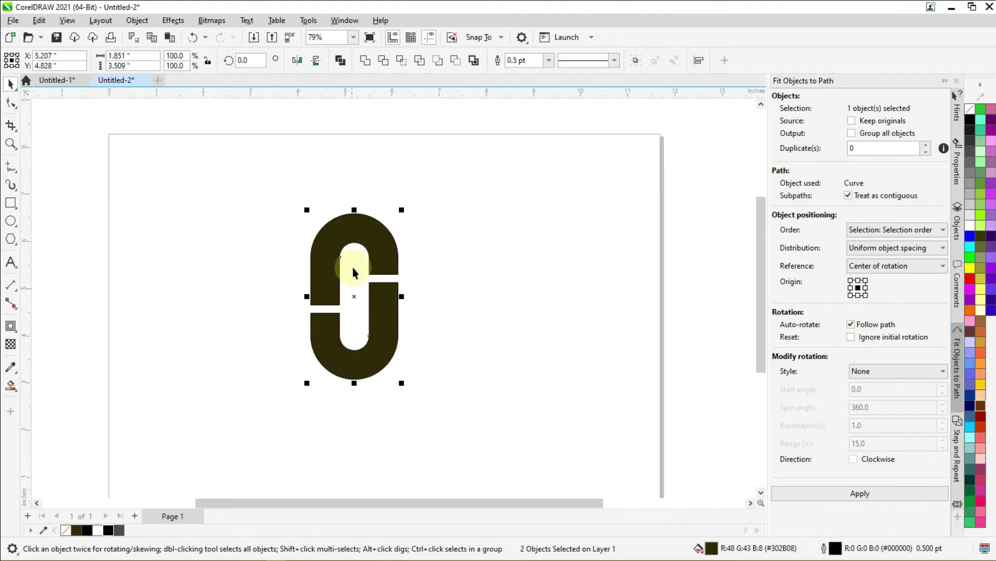
click(535, 256)
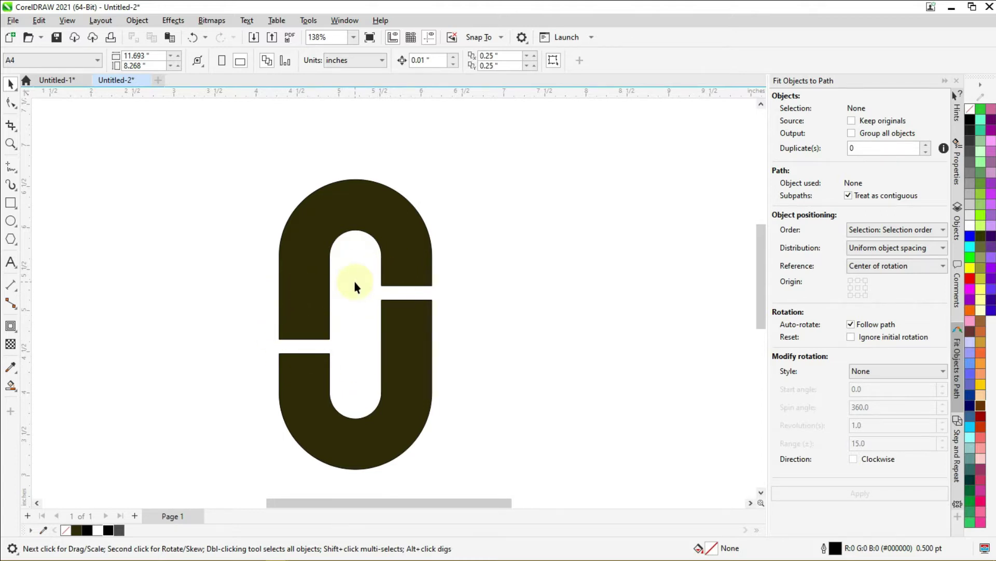
- Draw a straight diagonal line from the left of the upper piece's inner arc to the outer corner of its shorter end
scroll(337, 320, up, 1)
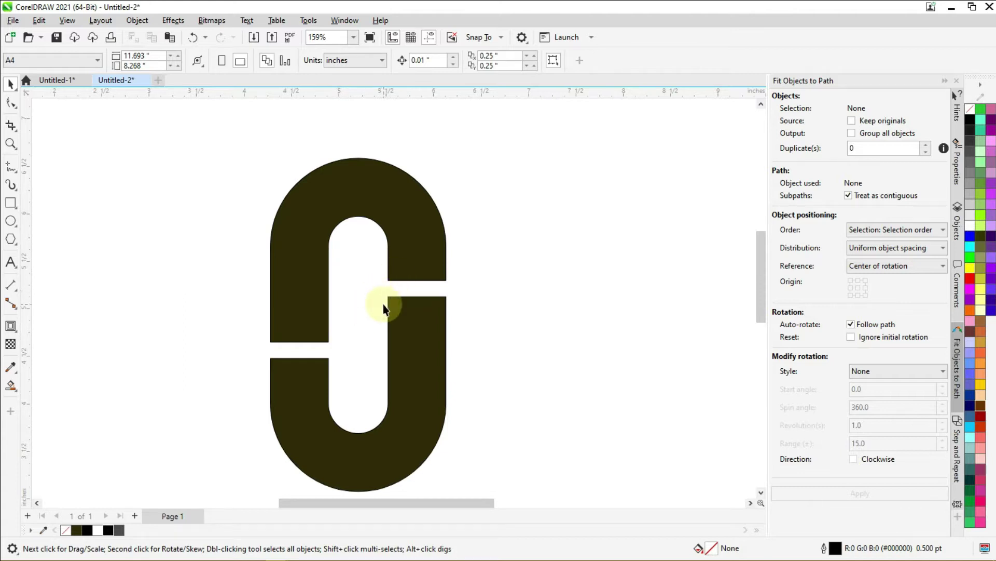
click(9, 168)
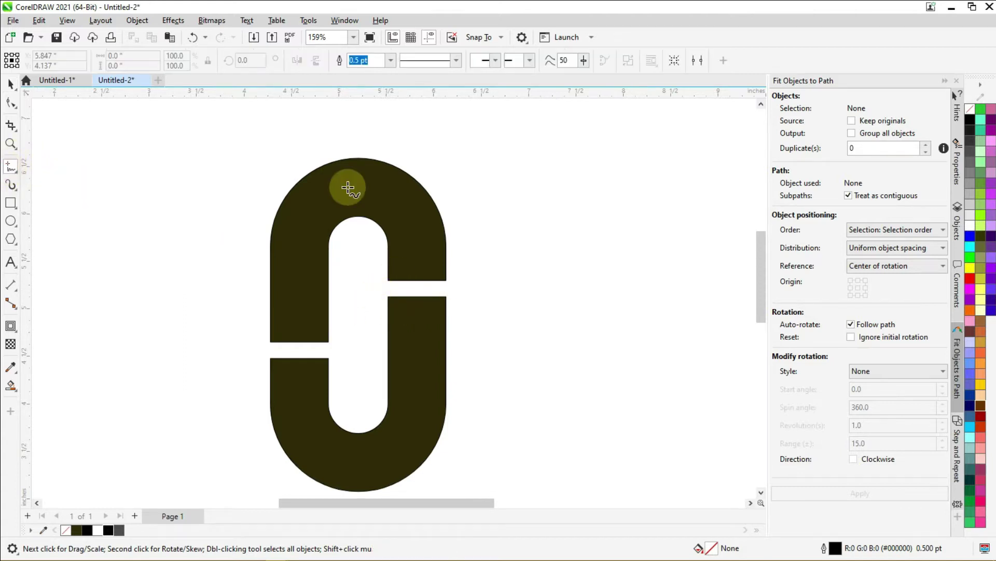
click(330, 240)
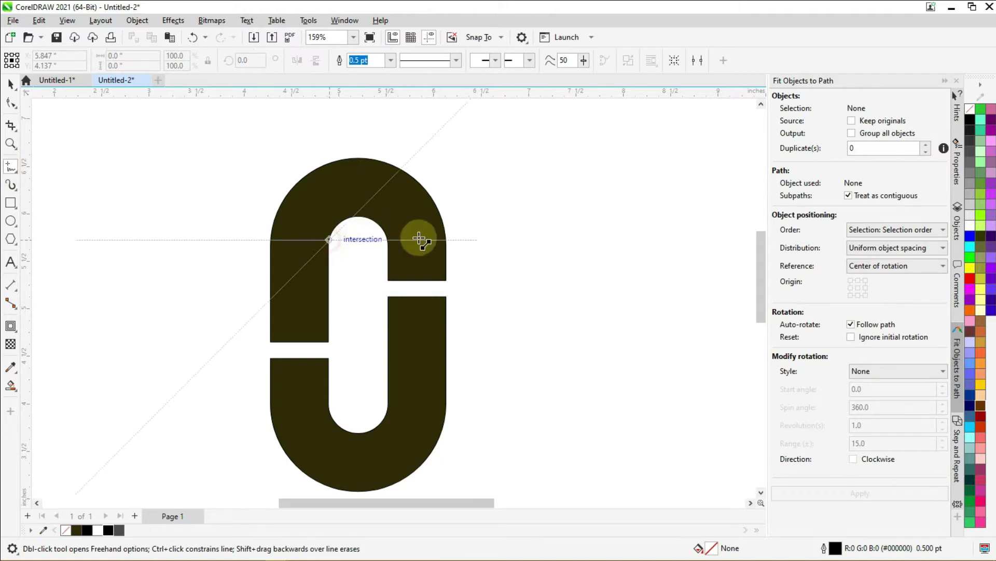
click(446, 280)
scroll(404, 236, up, 2)
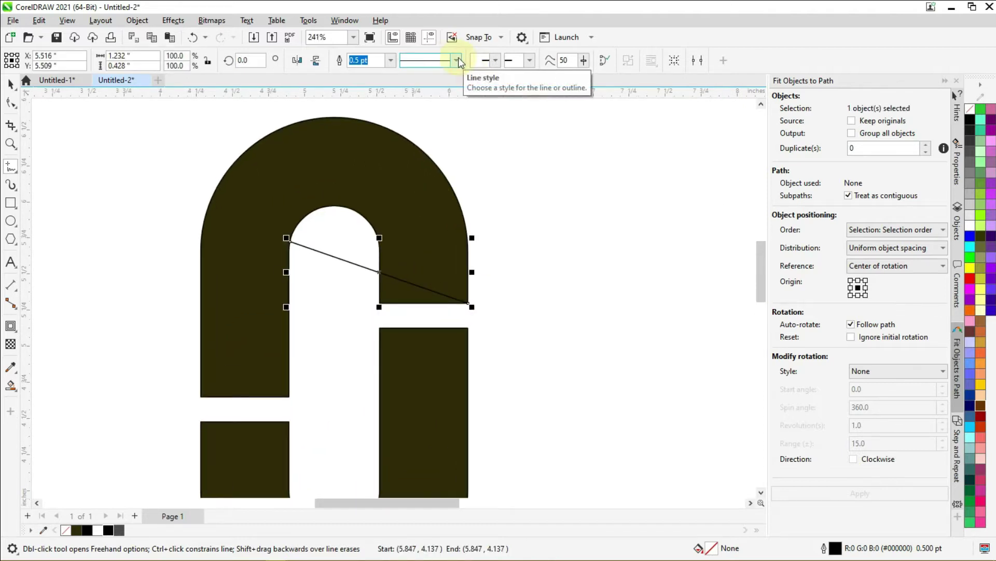
- Remove the fill from both the upper and lower pieces, keeping only their outlines
click(8, 84)
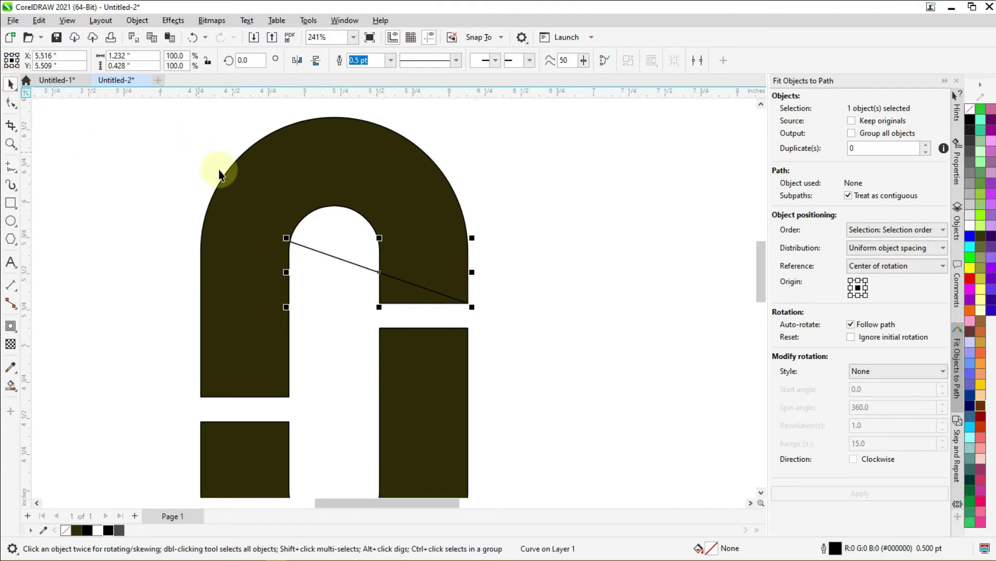
click(262, 167)
scroll(262, 167, down, 1)
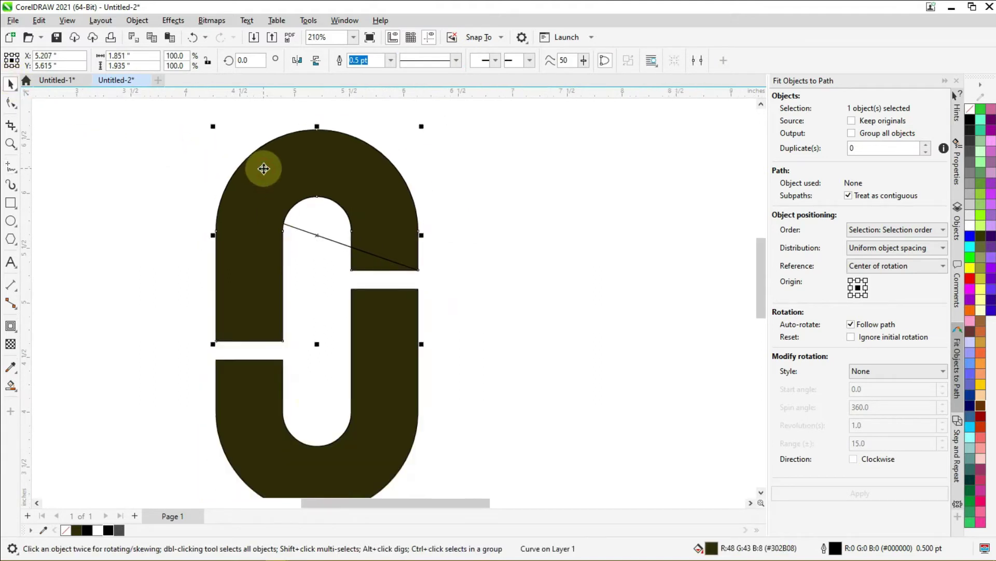
shift+click(269, 404)
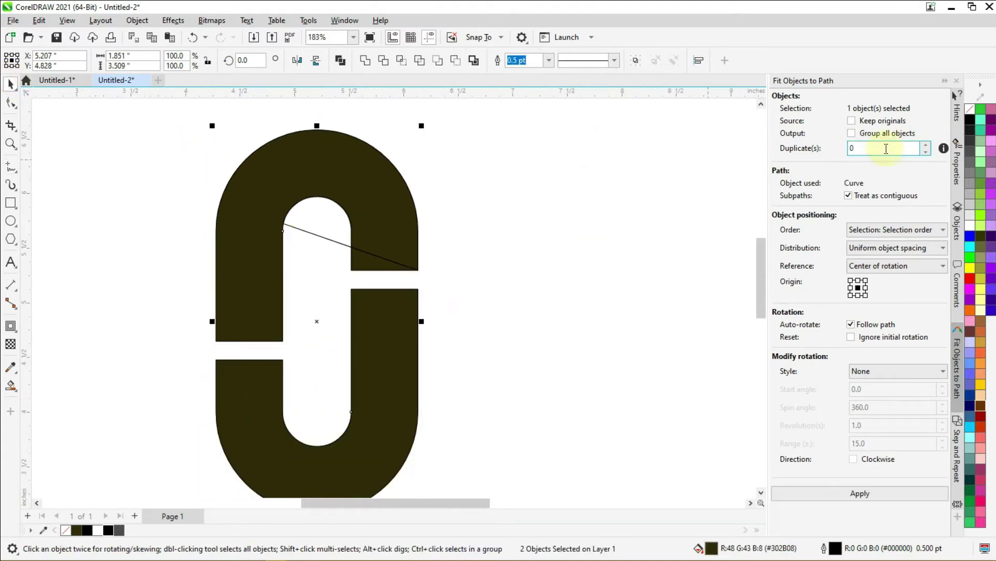
click(970, 108)
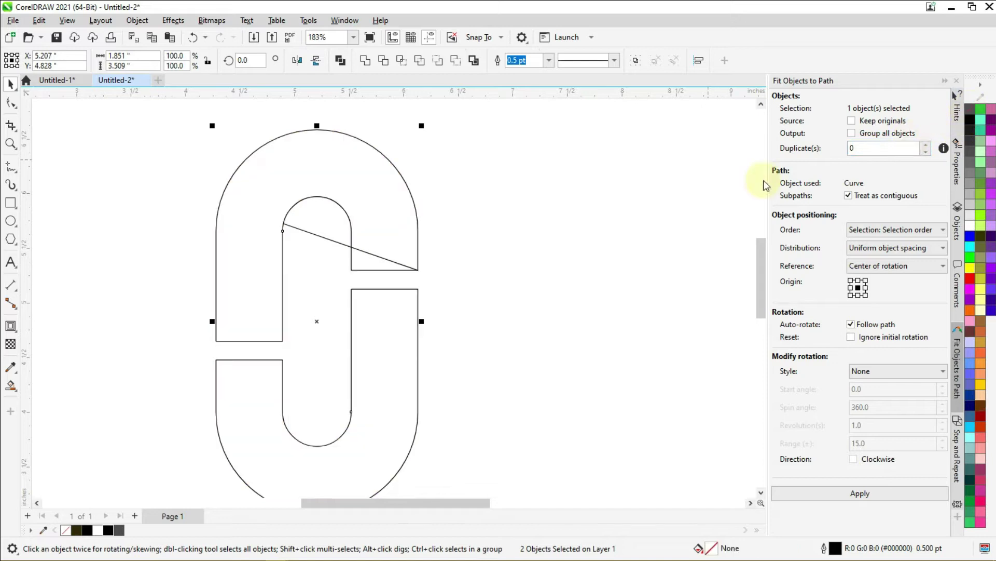
click(605, 208)
- Convert the straight diagonal line across the upper piece into an editable curve with the Shape tool
click(11, 104)
scroll(344, 236, up, 2)
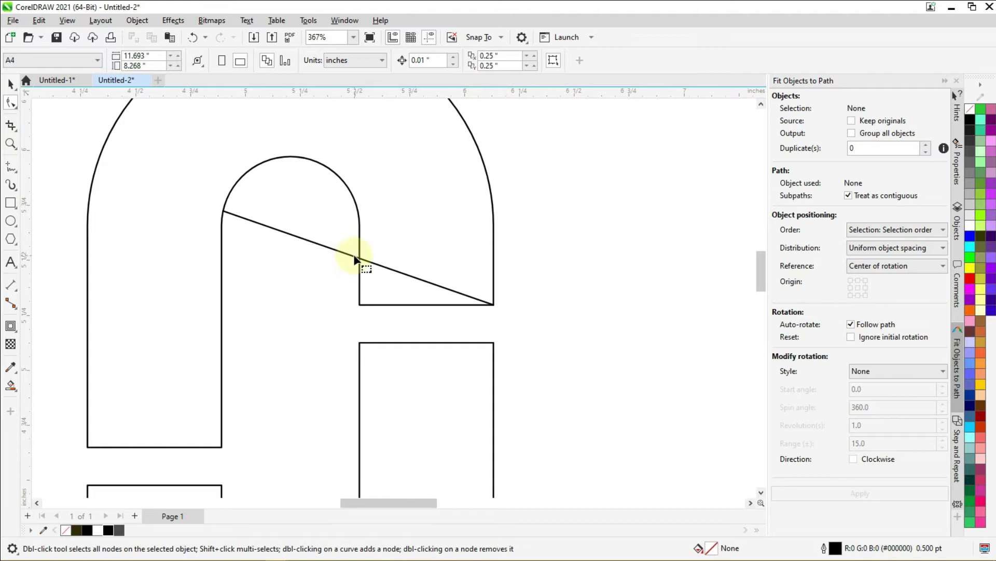
click(354, 259)
click(354, 257)
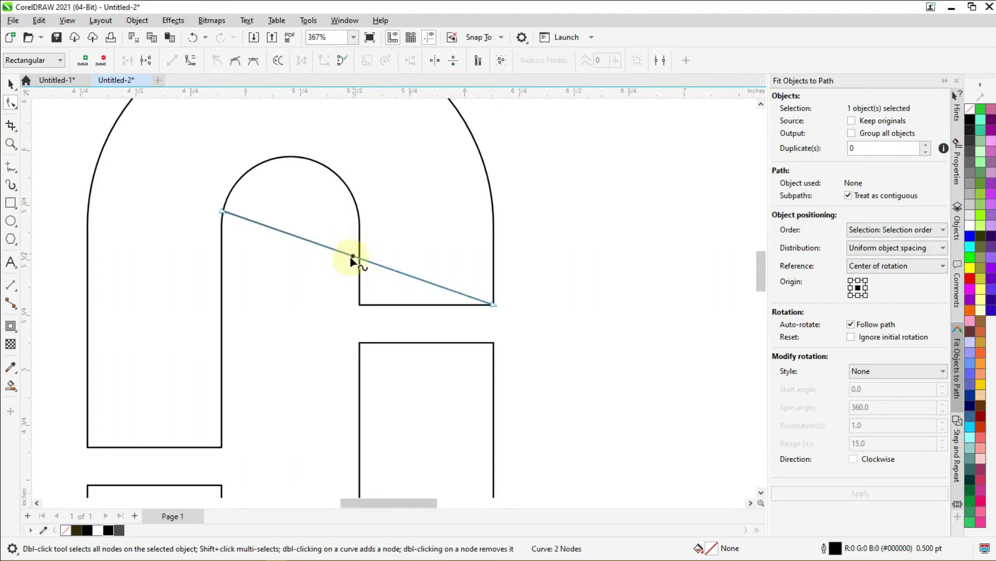
scroll(303, 254, down, 2)
scroll(307, 141, up, 1)
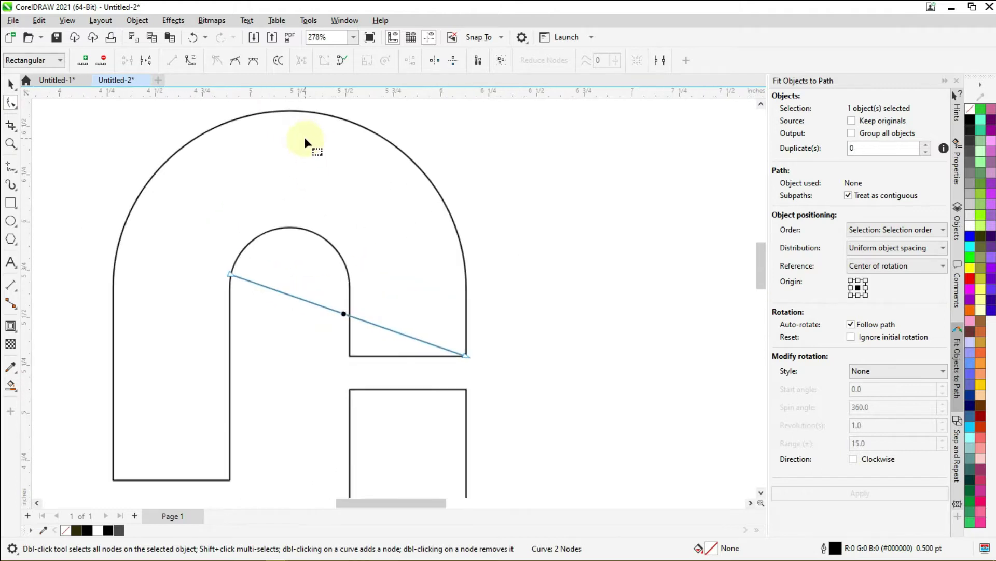
click(192, 61)
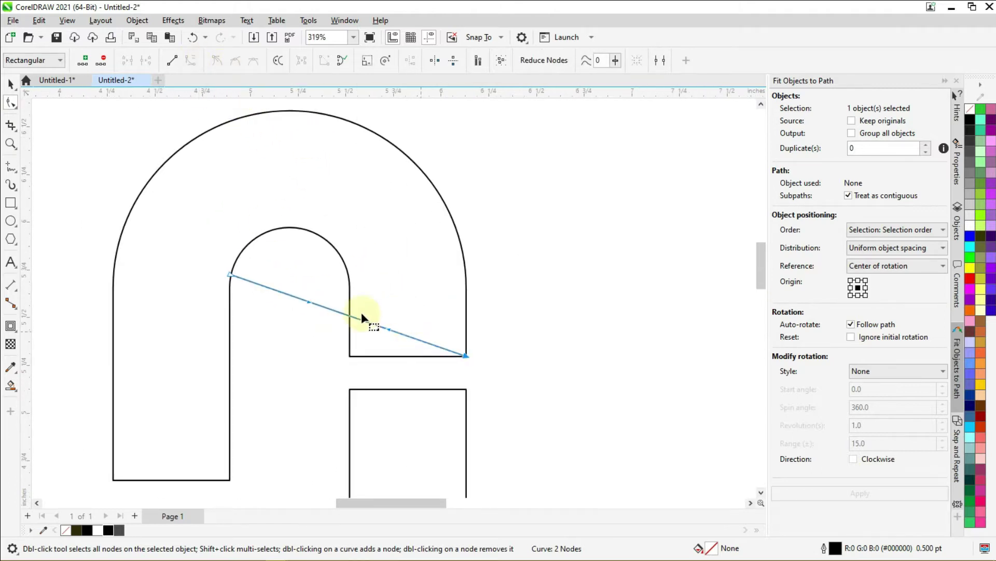
- Bend the diagonal curve upward with both control handles into an arch between the upper piece's inner and outer arcs
drag(308, 304, 265, 164)
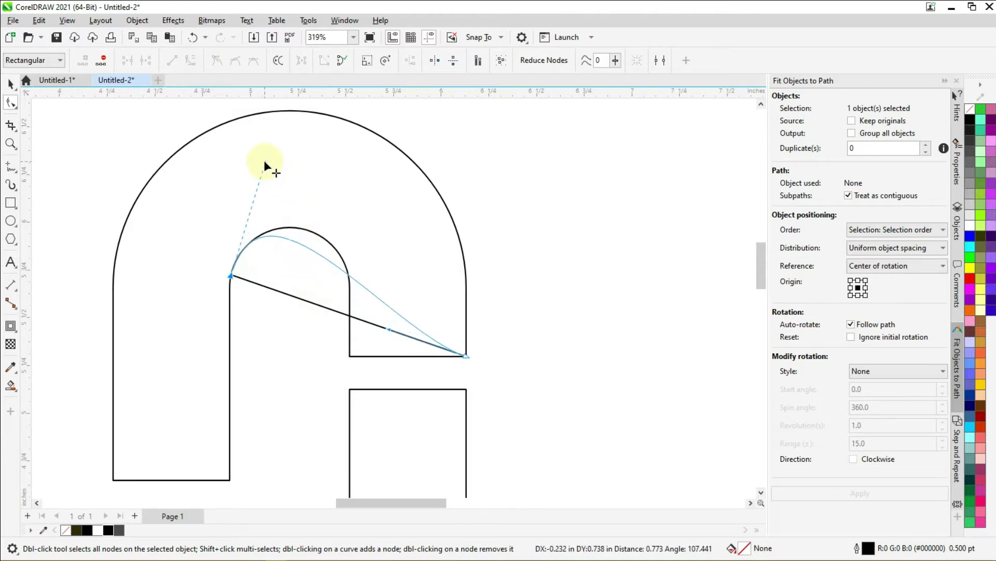
drag(388, 328, 428, 177)
scroll(254, 166, up, 3)
drag(272, 152, 253, 150)
scroll(325, 359, down, 2)
scroll(477, 253, up, 2)
scroll(506, 226, down, 1)
drag(481, 237, 544, 213)
scroll(222, 325, up, 2)
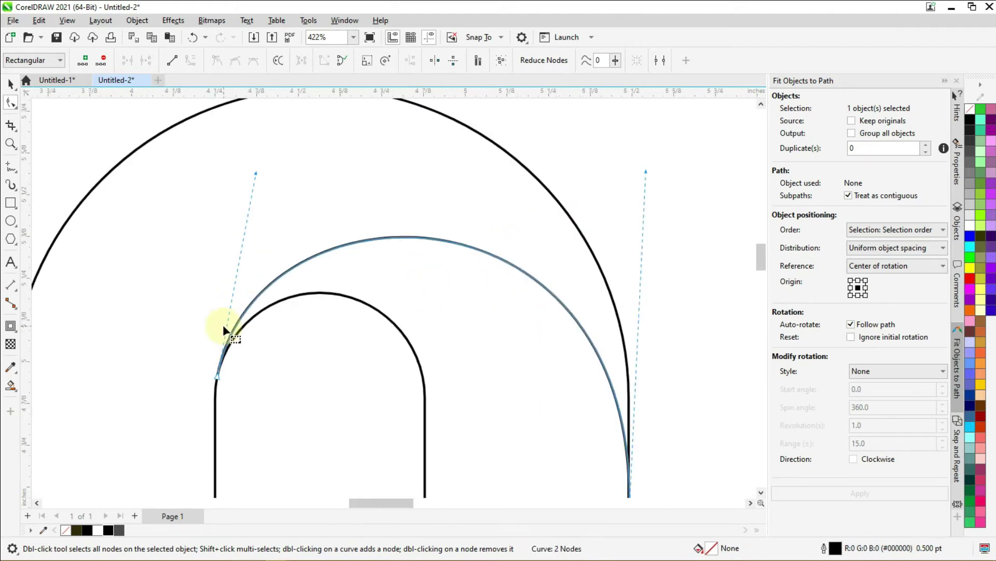
- Fine-tune both control handles so the arch rises almost vertically from its two ends, and deselect the curve
scroll(228, 369, down, 3)
scroll(244, 358, down, 2)
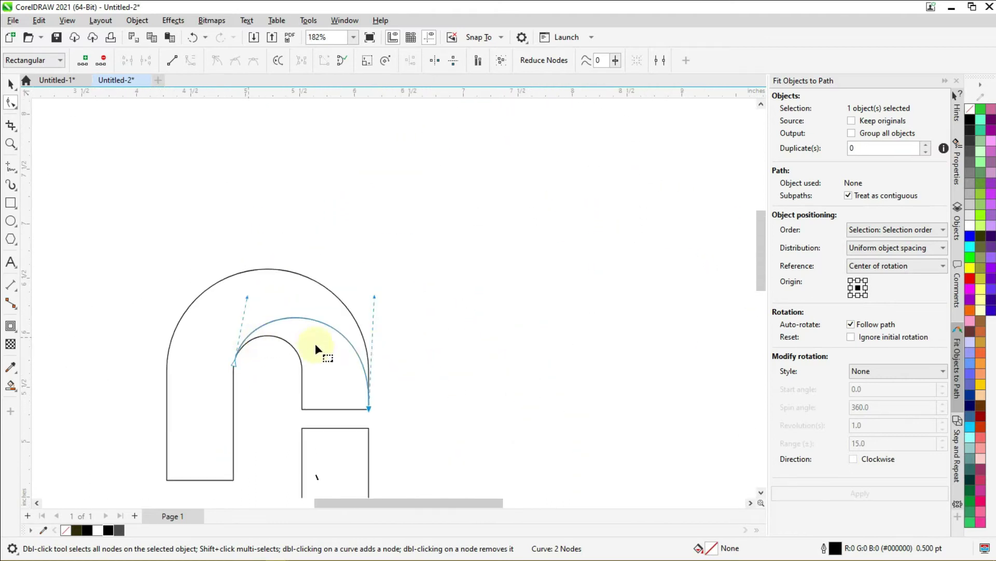
scroll(359, 302, up, 2)
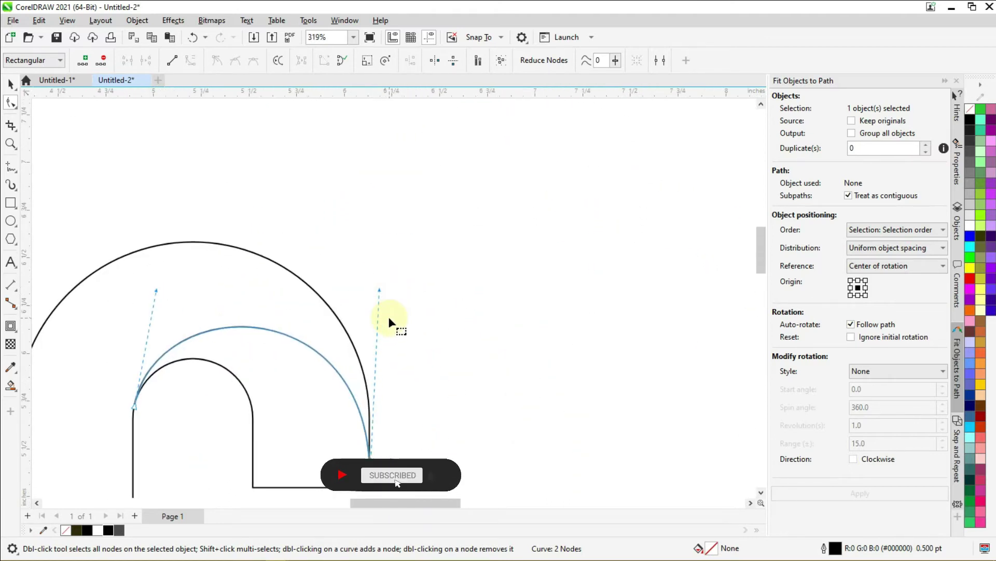
scroll(389, 378, up, 3)
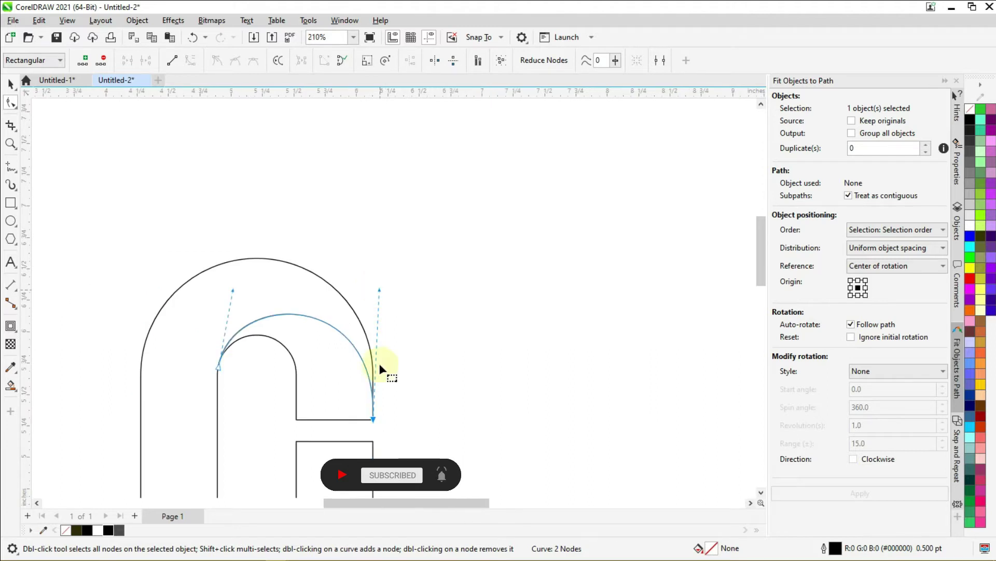
scroll(366, 247, down, 1)
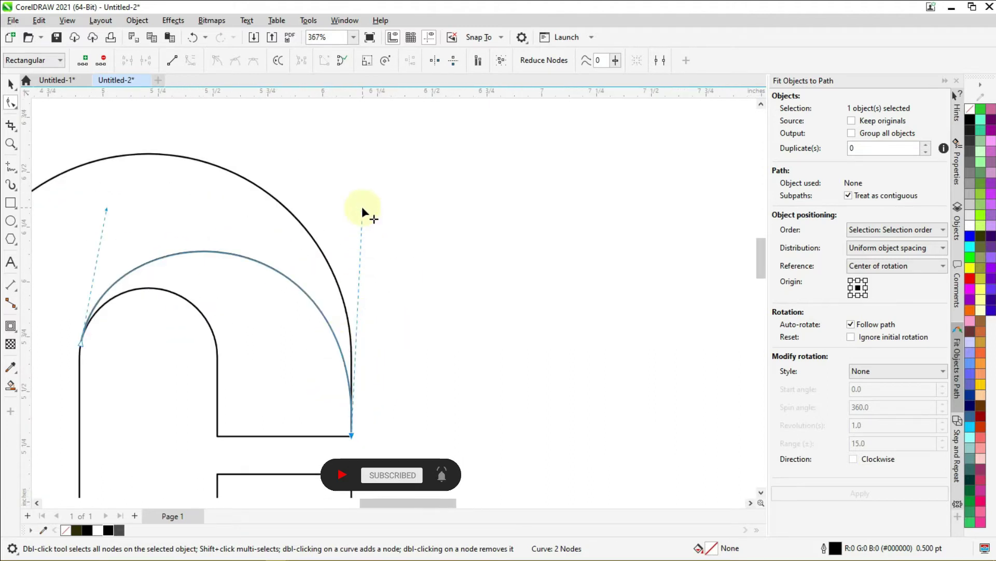
drag(363, 208, 365, 202)
drag(104, 206, 89, 204)
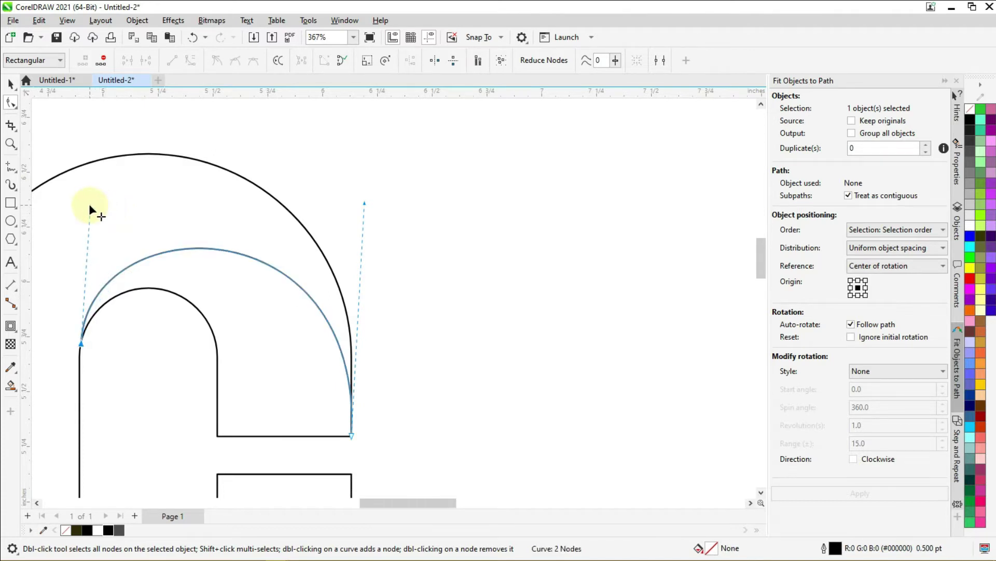
scroll(267, 285, down, 5)
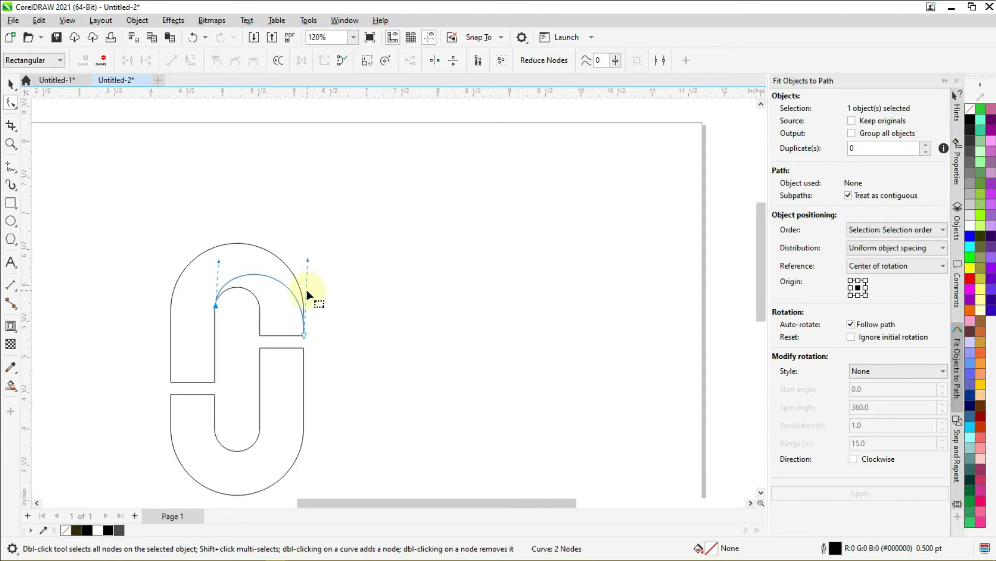
click(10, 84)
click(438, 338)
- Examine how the new arch sits inside the upper piece and how both outlined pieces look together
scroll(259, 315, up, 2)
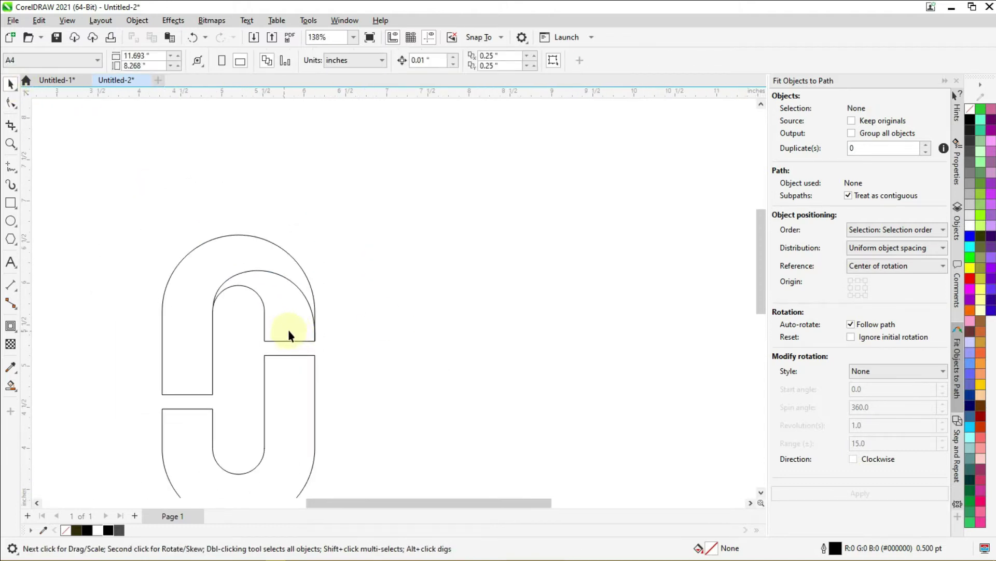
scroll(359, 329, down, 2)
scroll(311, 410, up, 4)
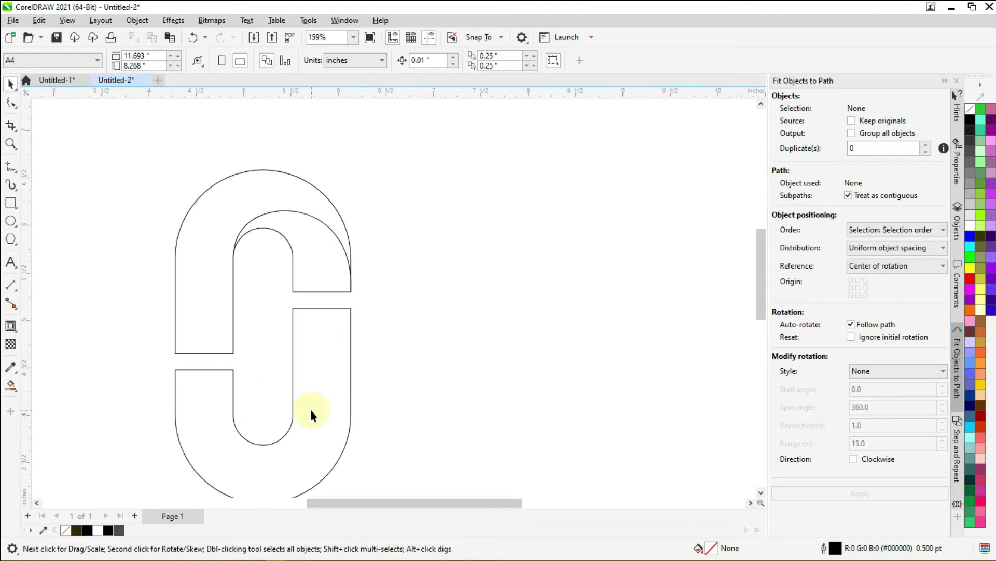
scroll(311, 410, down, 1)
scroll(290, 455, up, 4)
scroll(283, 436, down, 3)
scroll(285, 453, up, 2)
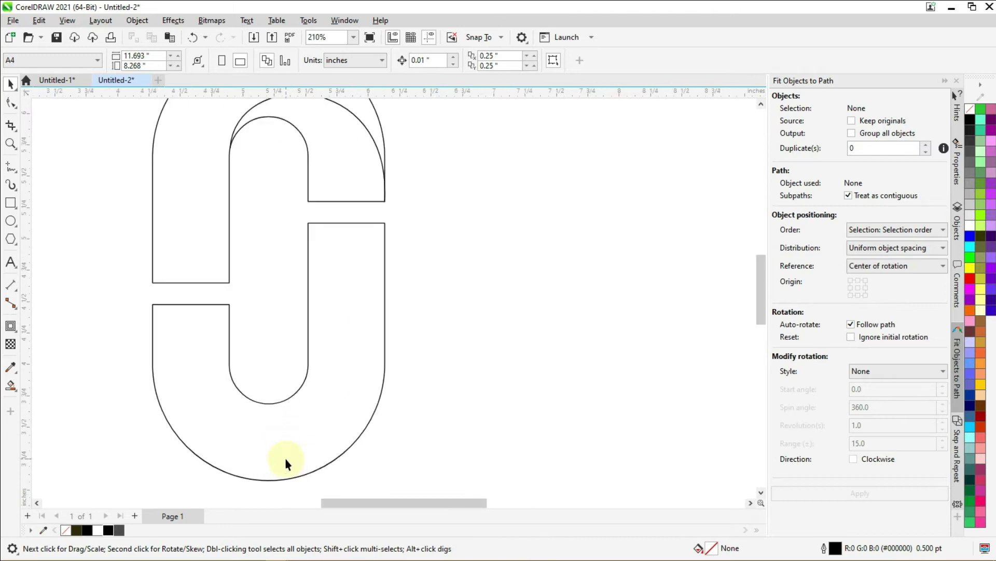
scroll(285, 400, down, 4)
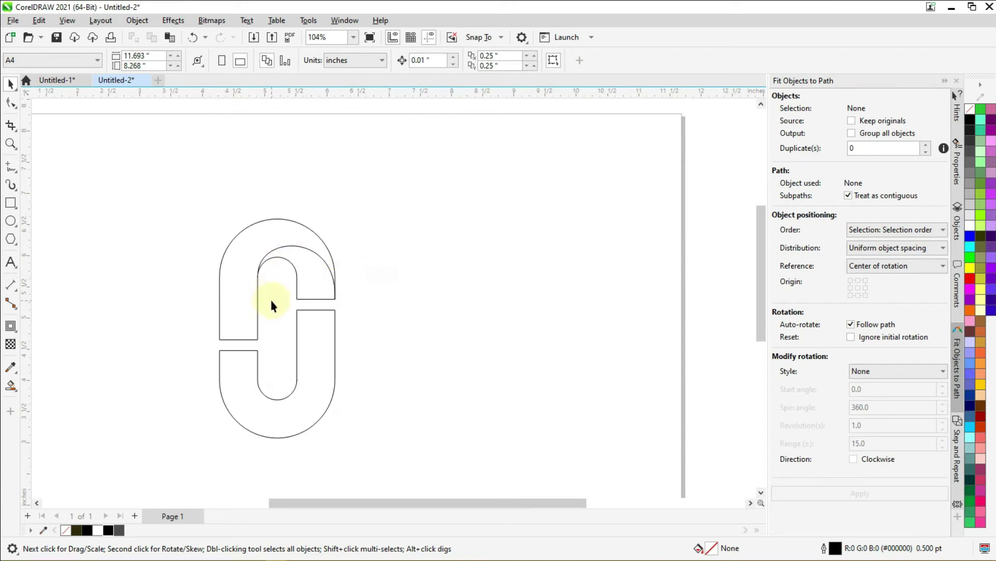
scroll(275, 306, up, 1)
scroll(271, 307, down, 2)
scroll(277, 369, up, 2)
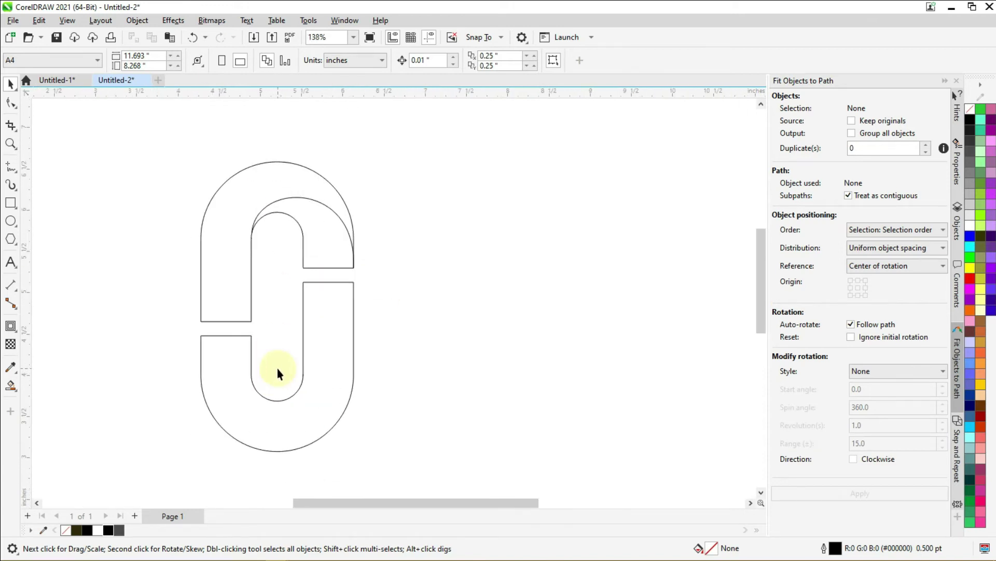
scroll(277, 368, down, 1)
scroll(277, 335, up, 2)
scroll(275, 328, down, 1)
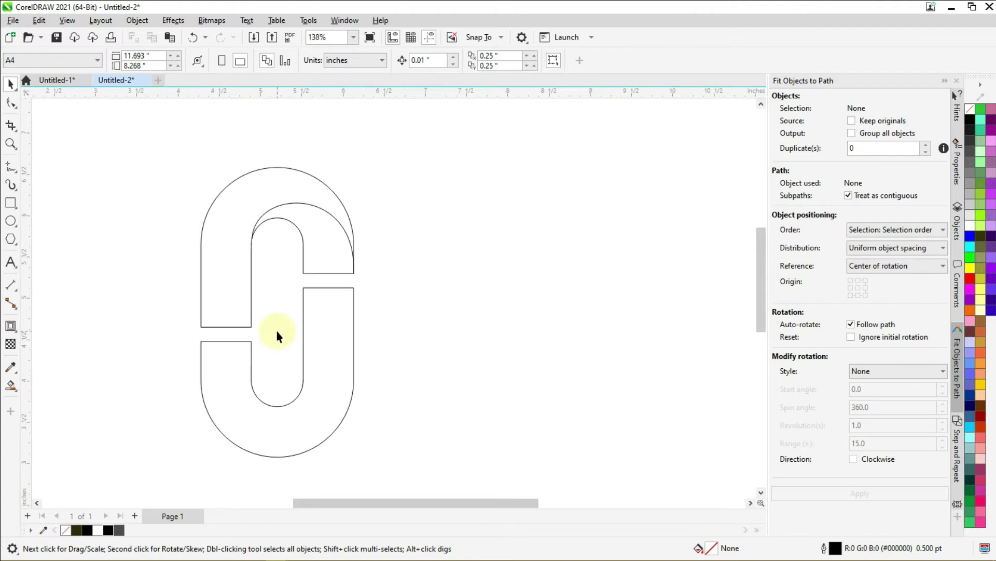
- Smart Fill the region under the arch and the rest of the upper piece with dark olive (#302B08) and a 0.5 pt black outline
click(272, 238)
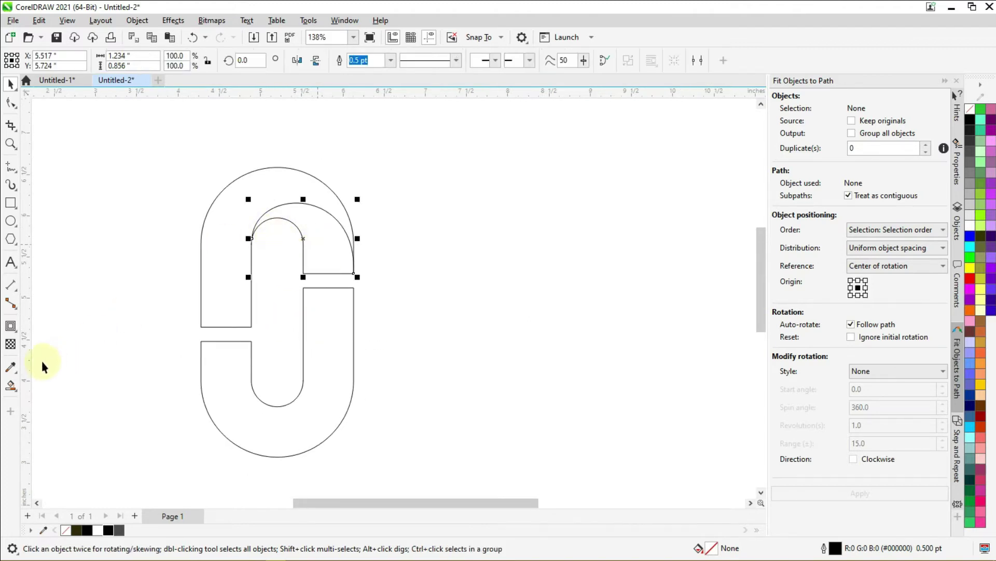
click(11, 389)
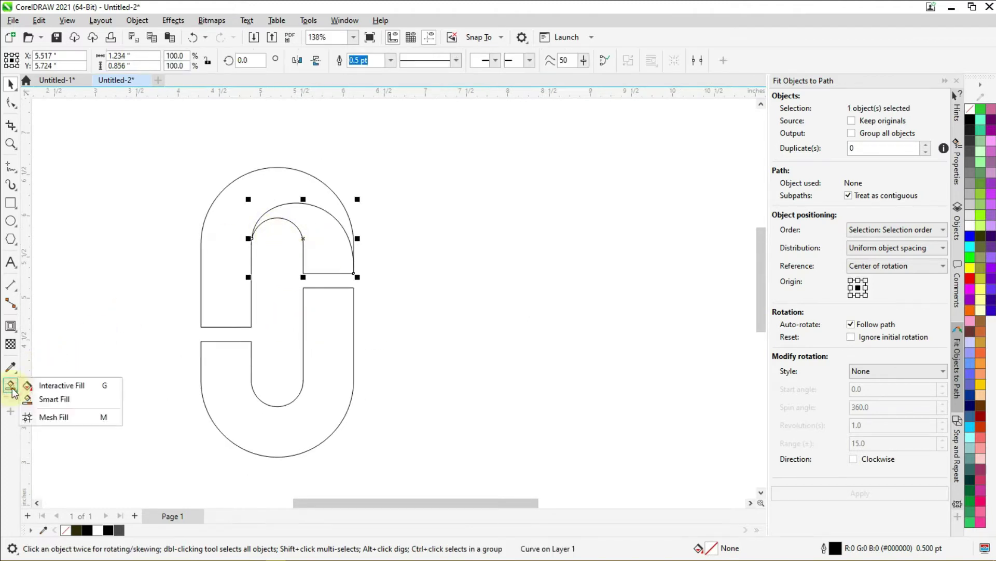
click(88, 403)
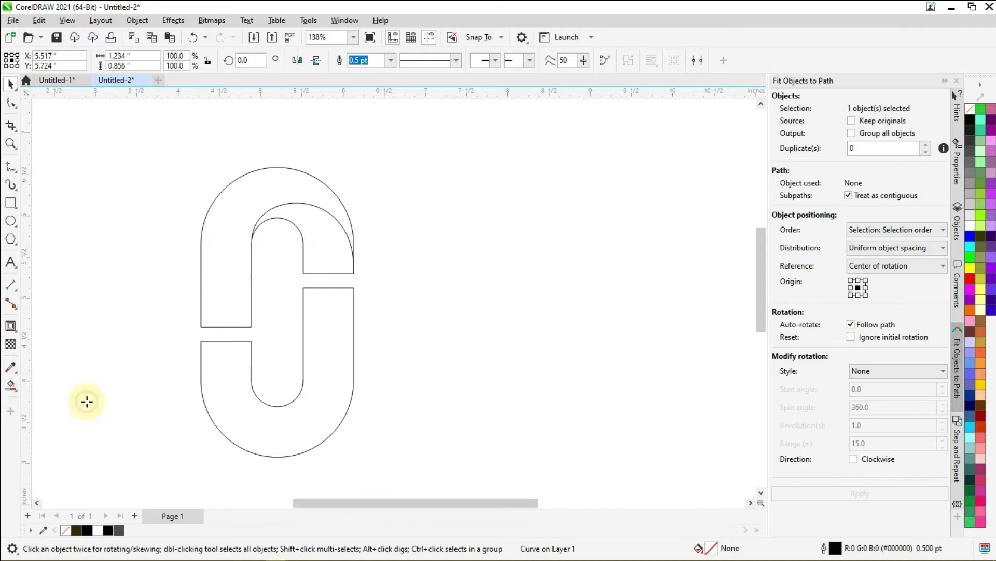
click(326, 258)
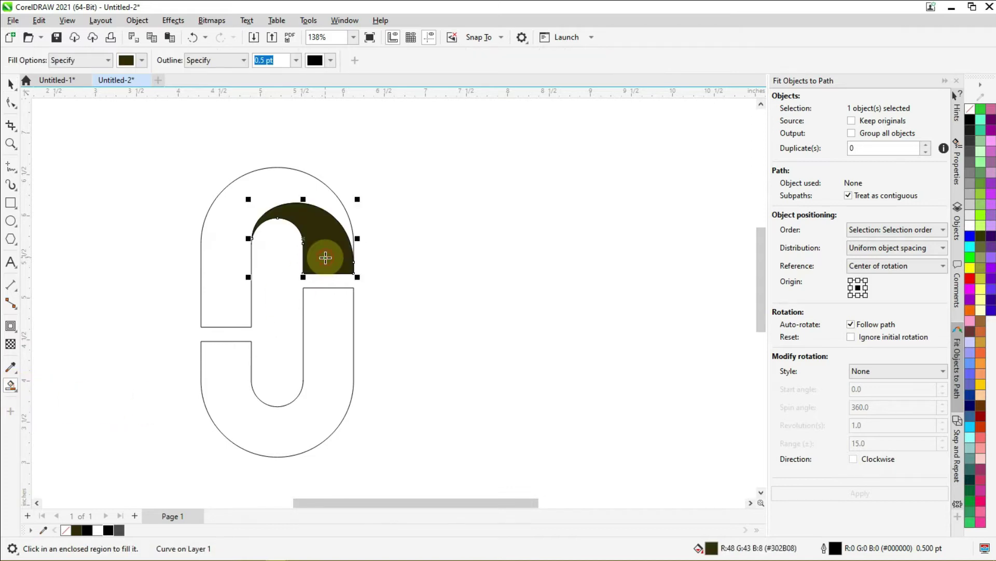
click(244, 192)
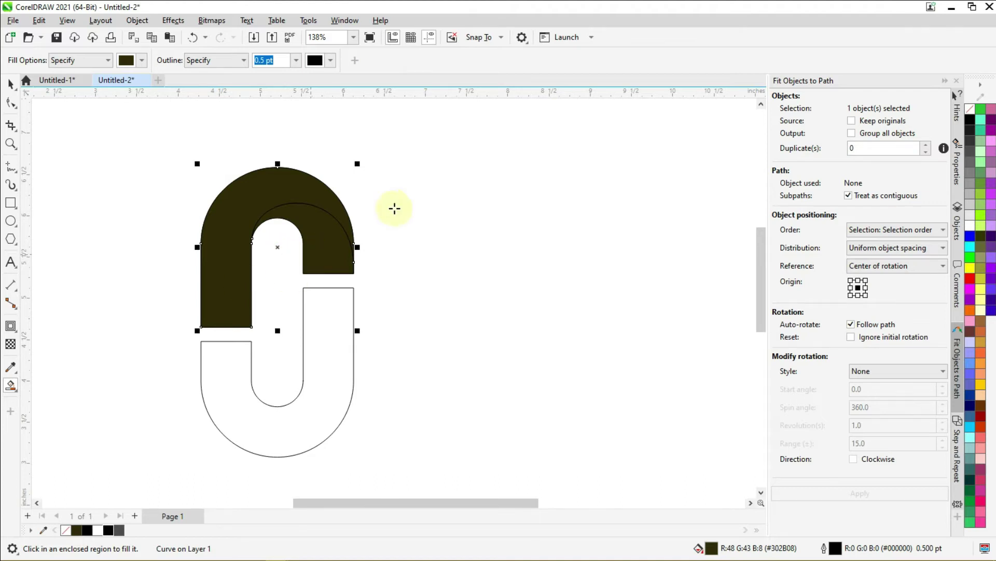
click(11, 84)
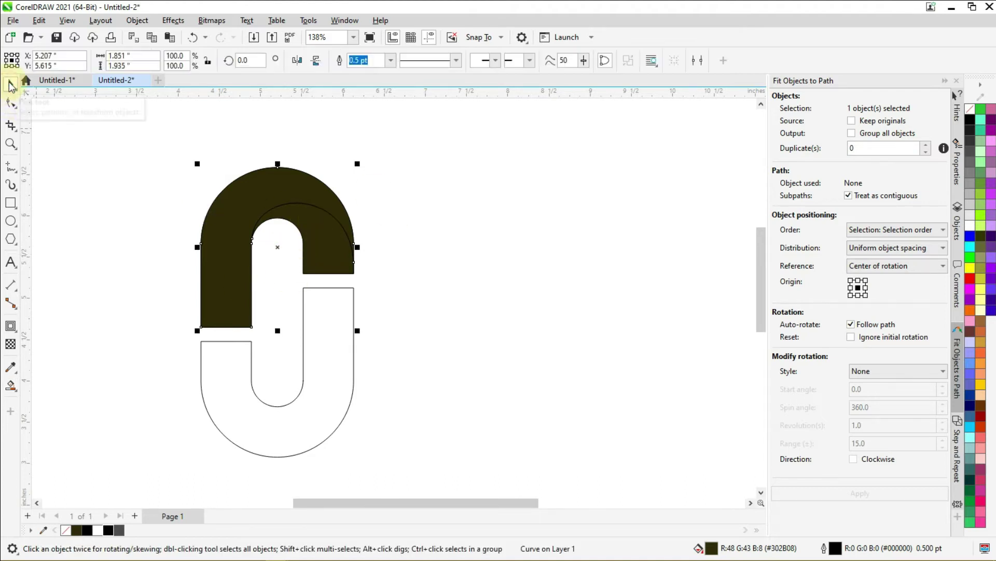
click(429, 234)
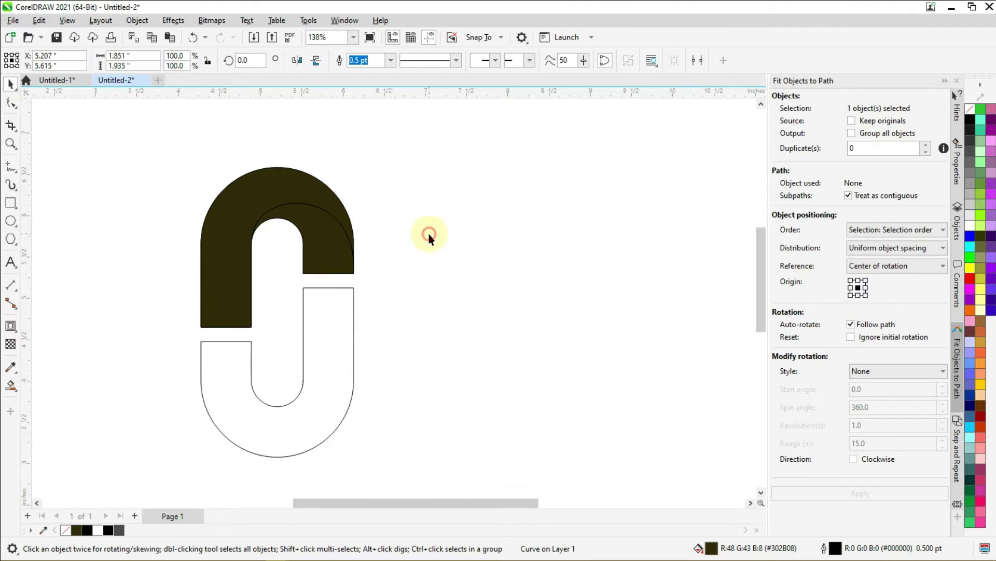
- Move both filled sections of the upper piece together to the right, clear of the original outlines
click(239, 192)
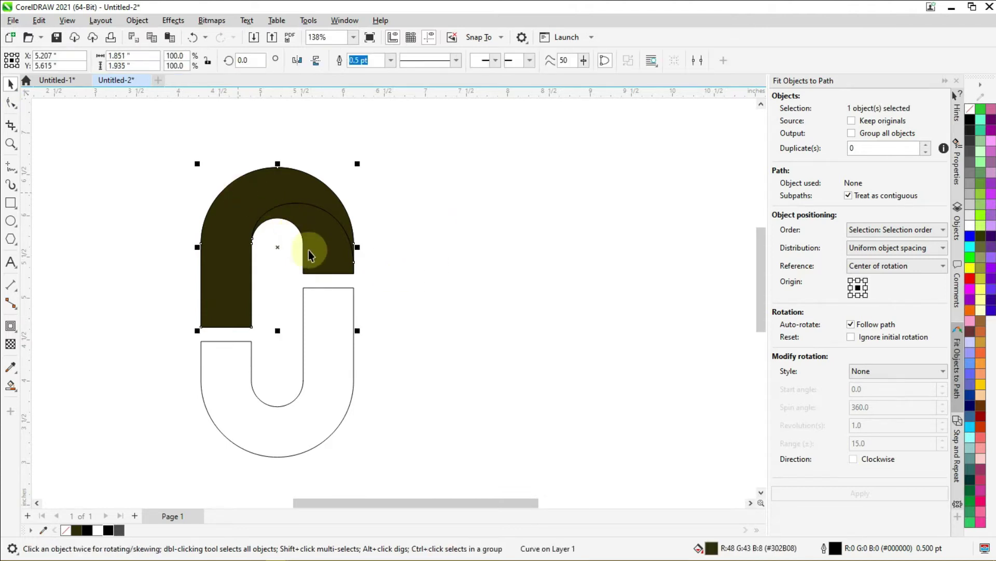
shift+click(327, 256)
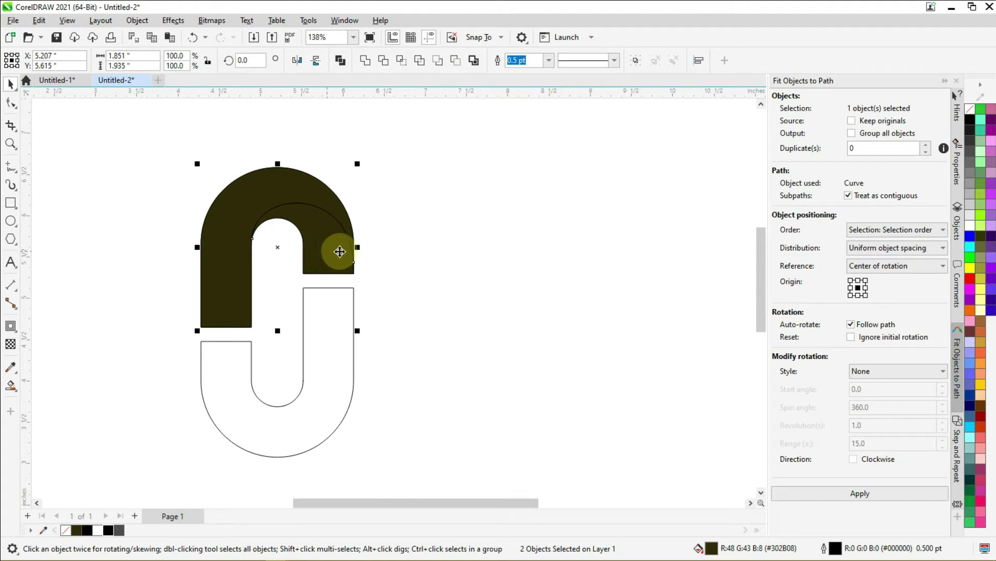
drag(279, 248, 561, 237)
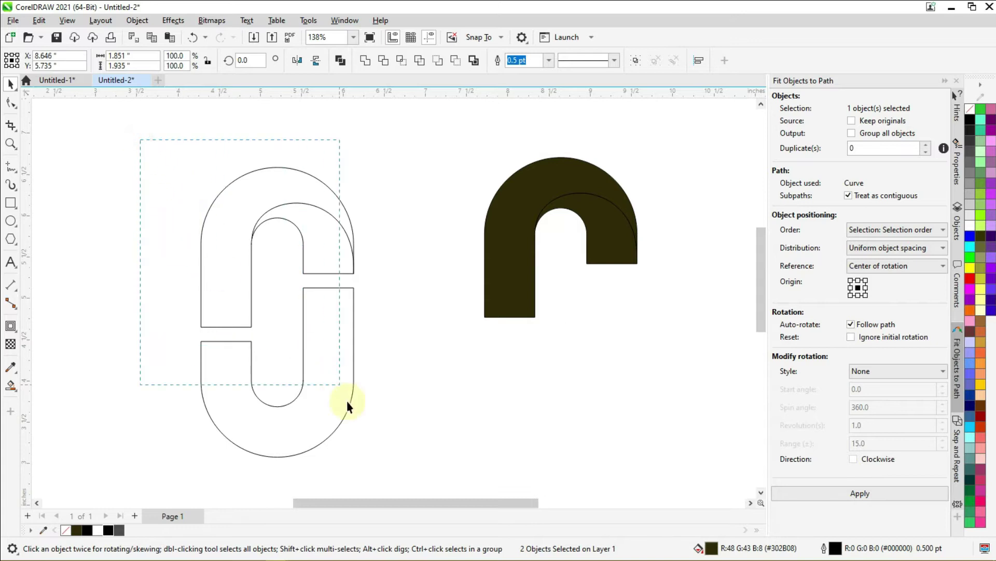
- Delete the original upper and lower outlines together with the arch curve
drag(384, 473, 384, 473)
right_click(319, 248)
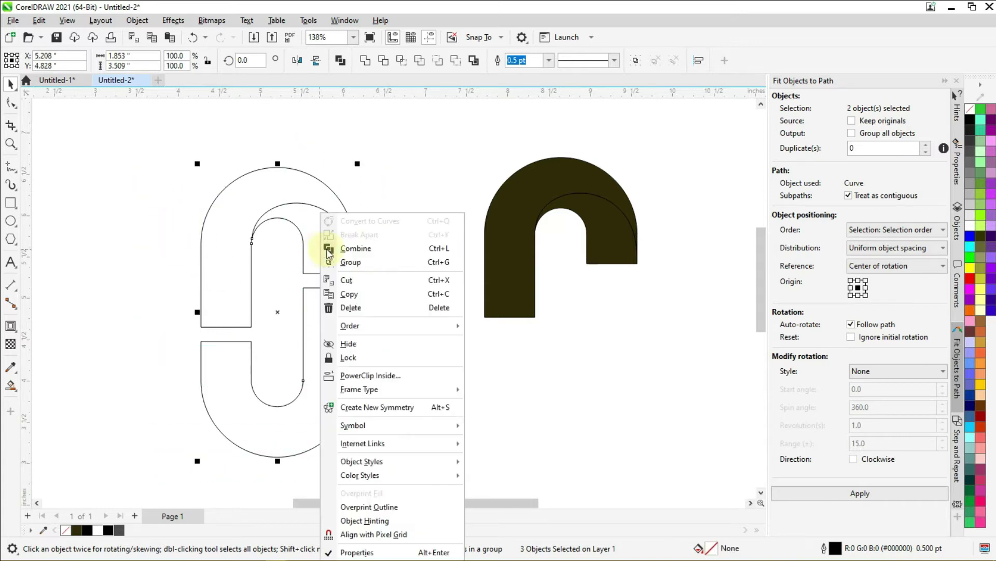
click(355, 308)
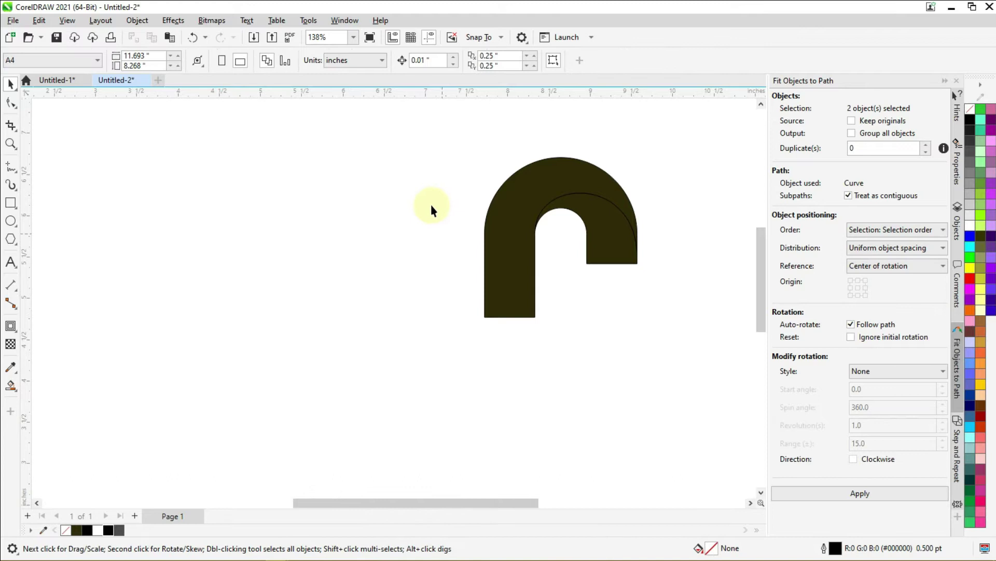
- Move both filled sections together leftward to about X 5.05 in, Y 5.18 in, and deselect them
scroll(432, 205, down, 2)
drag(423, 133, 574, 289)
drag(499, 201, 313, 225)
scroll(313, 225, up, 3)
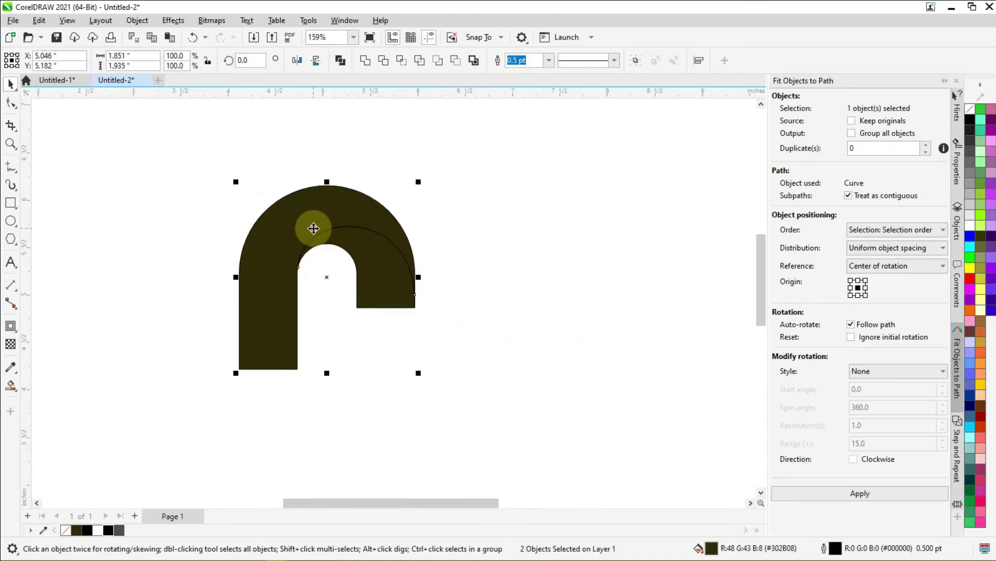
click(521, 249)
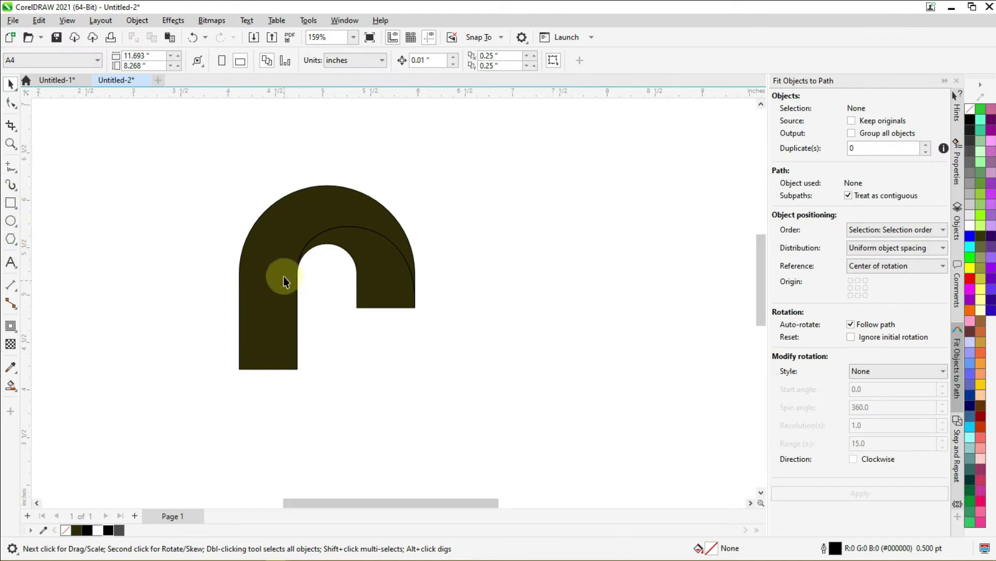
- Duplicate both filled sections of the upper piece straight down to about X 5.05 in, Y 3.35 in
scroll(264, 207, down, 2)
scroll(302, 248, up, 2)
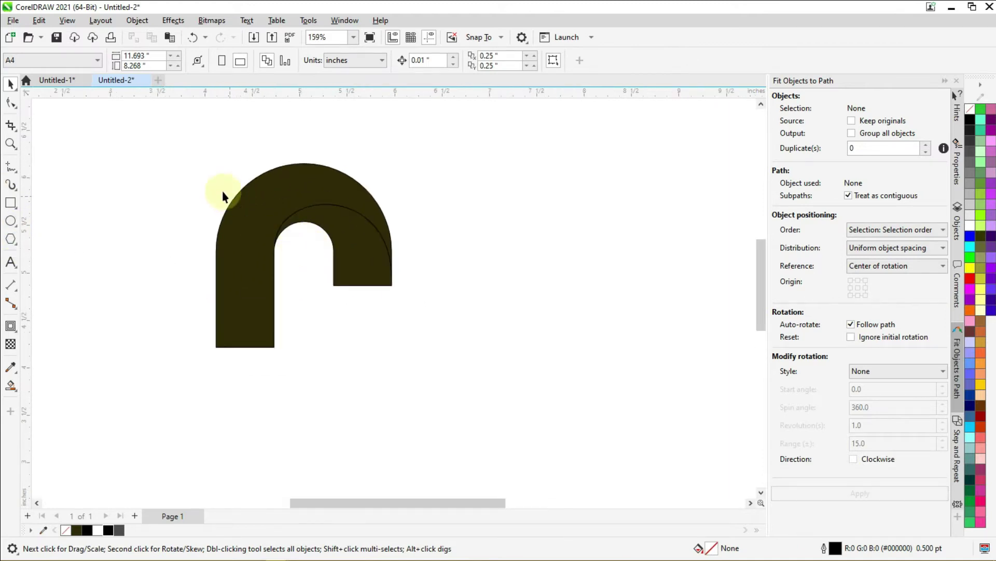
drag(145, 134, 467, 412)
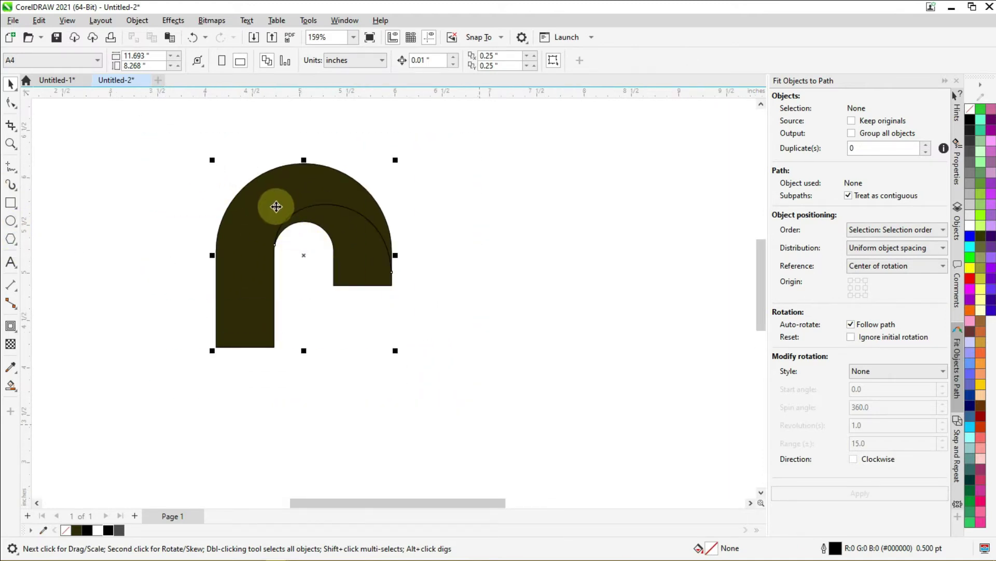
scroll(273, 205, down, 1)
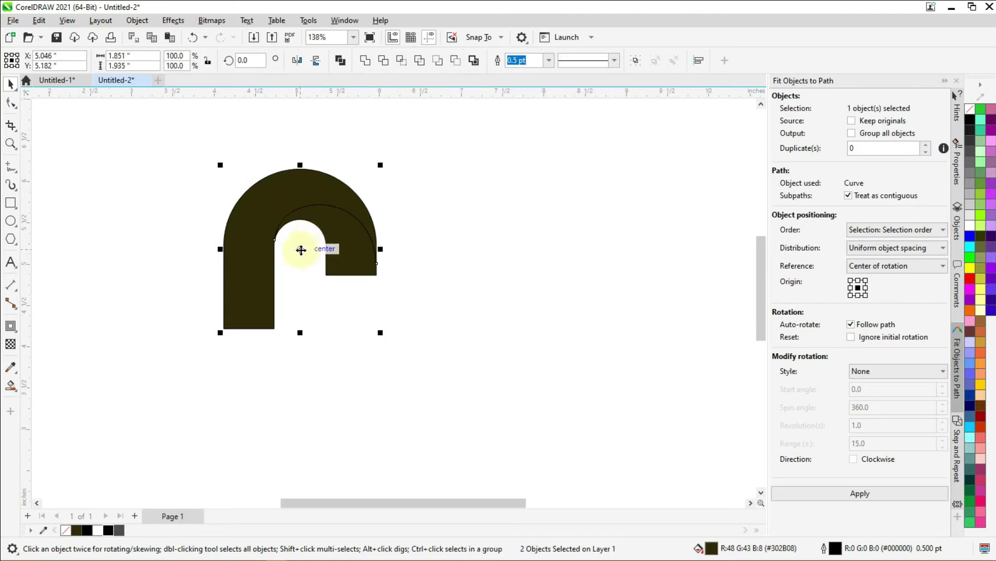
drag(301, 250, 296, 402)
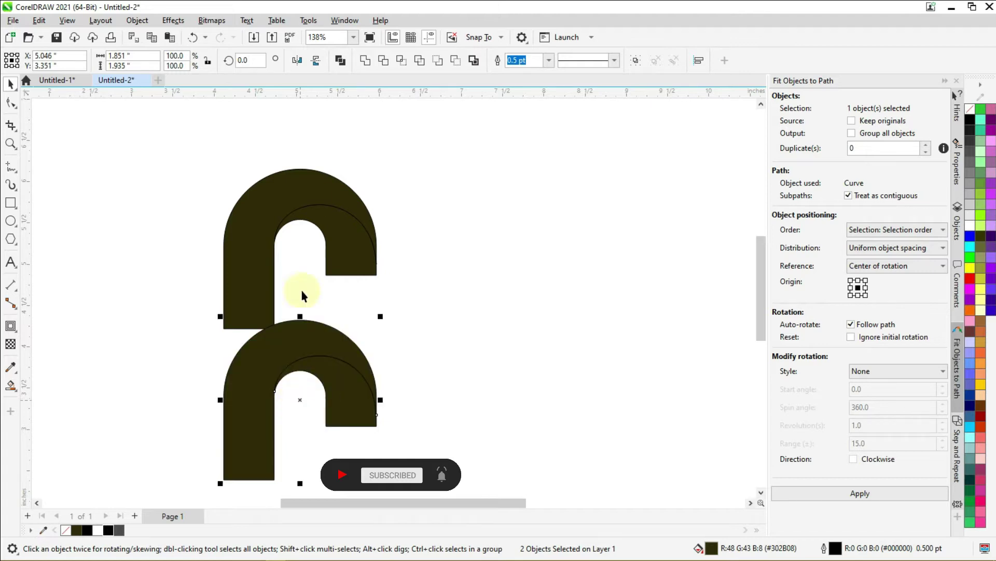
- Mirror the duplicate horizontally and vertically, move it up to about Y 3.75 in to leave narrow gaps, and deselect it
click(297, 60)
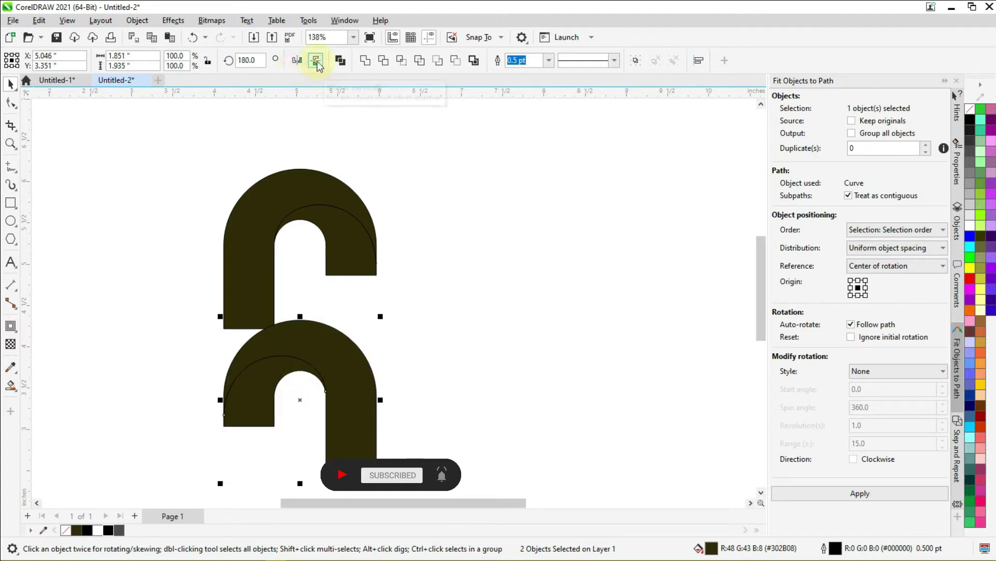
click(316, 60)
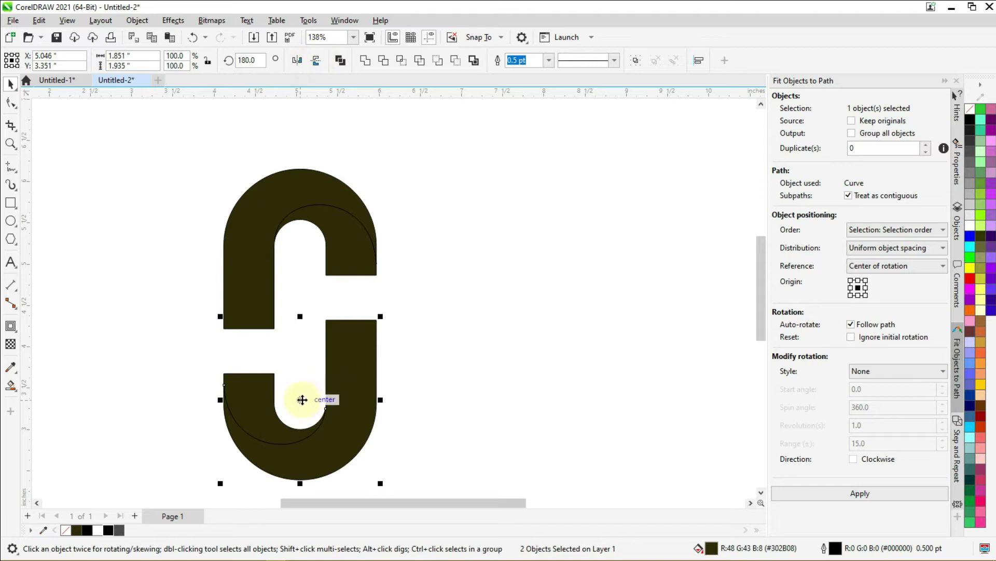
drag(302, 400, 301, 366)
click(423, 289)
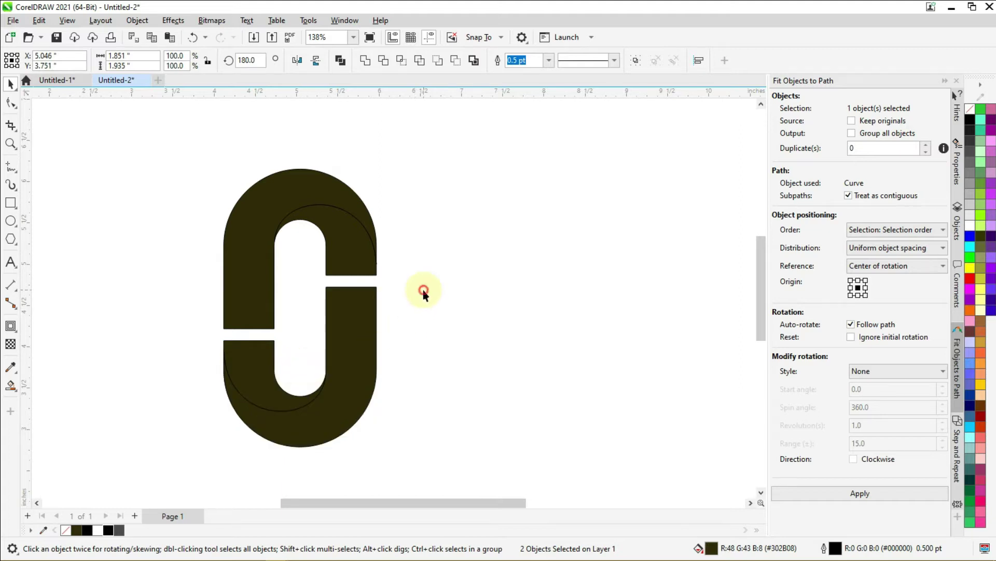
- Draw a circle about 0.62 in in diameter across the gap between the right-hand legs of the two pieces
scroll(362, 281, up, 3)
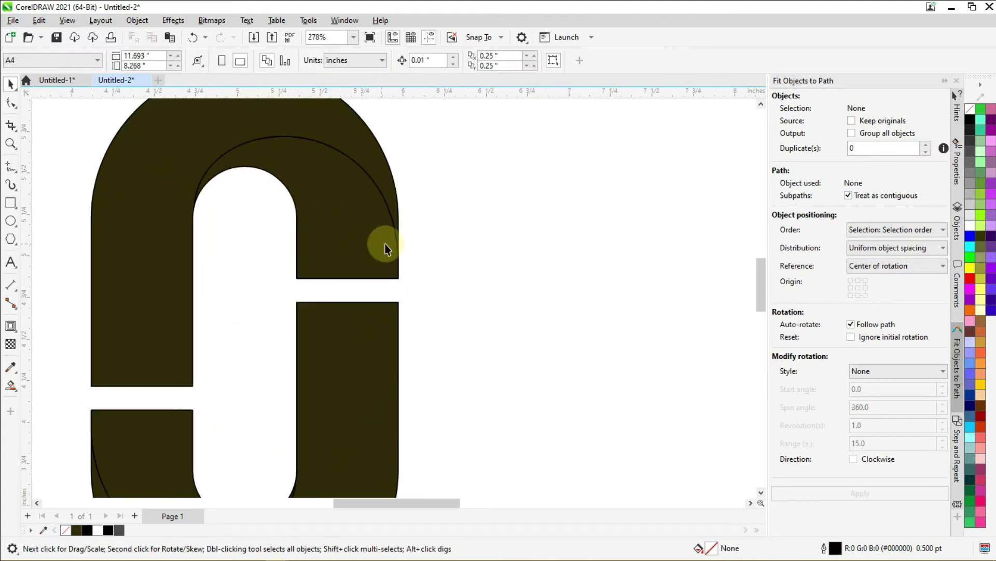
click(10, 220)
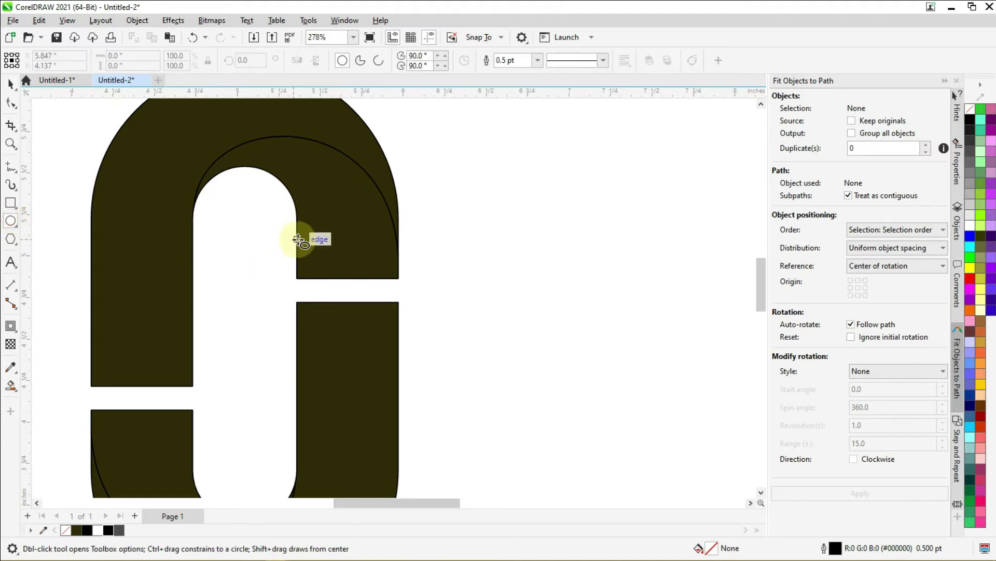
drag(296, 239, 336, 344)
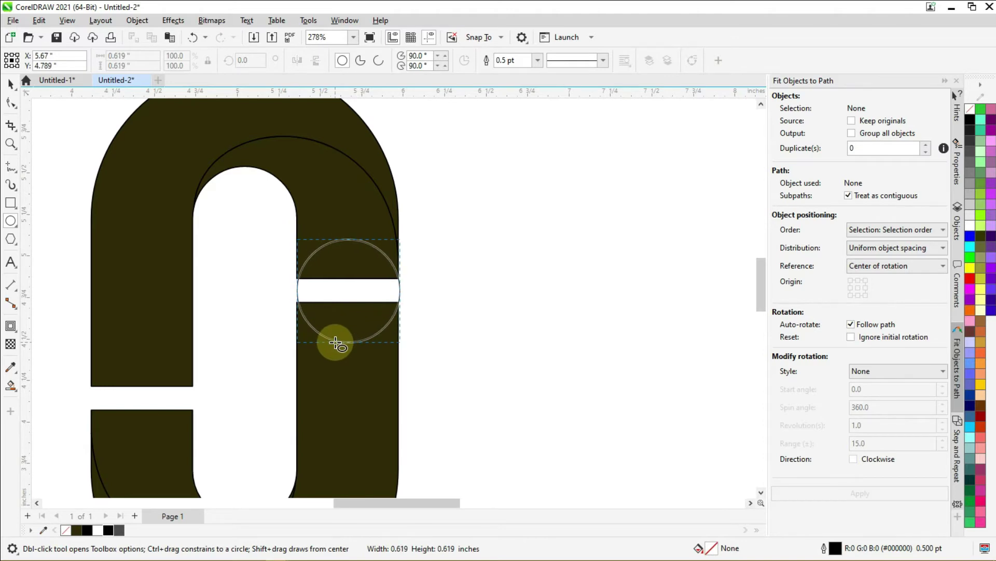
drag(336, 344, 335, 343)
- Shift the circle slightly to the left and enlarge it to about 0.638 in so it spans the leg's full width
scroll(311, 290, up, 3)
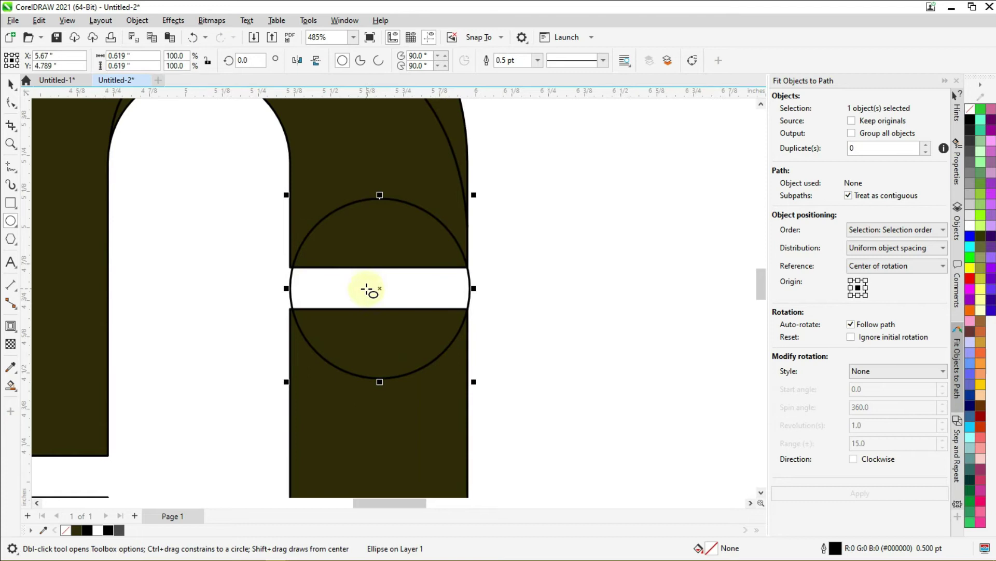
drag(380, 291, 376, 287)
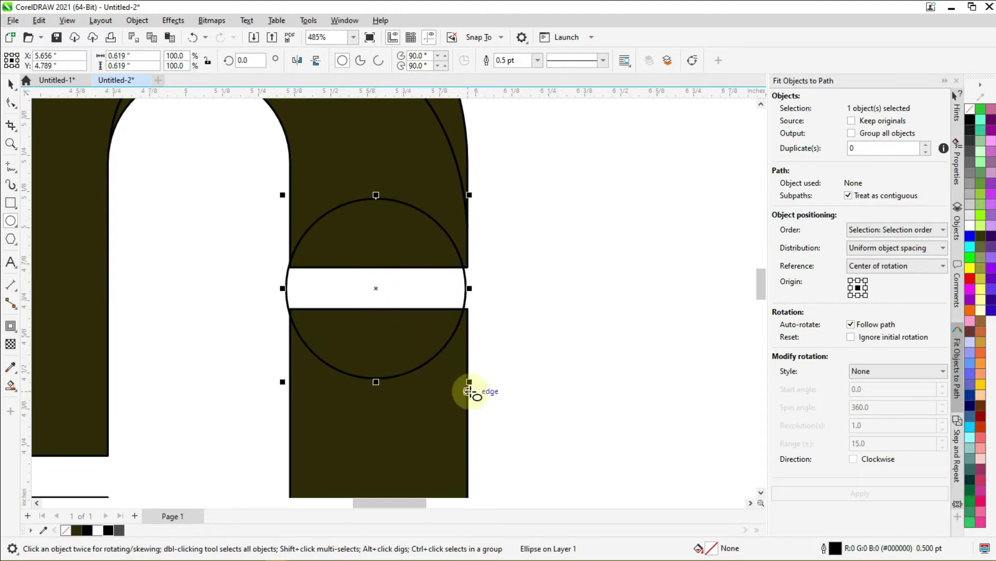
drag(469, 382, 474, 394)
scroll(339, 307, down, 3)
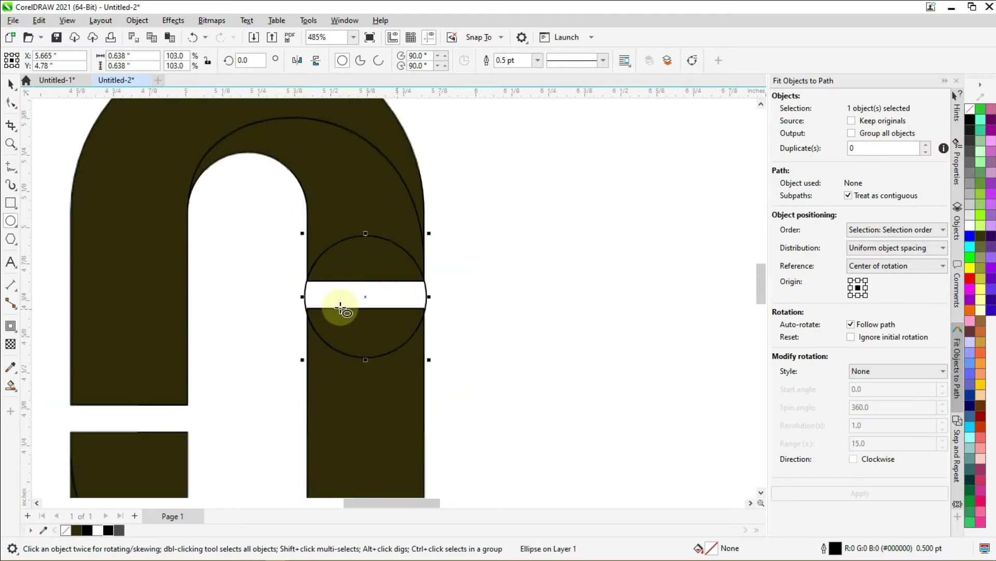
- Fill the circle over the gap with white
scroll(343, 295, up, 3)
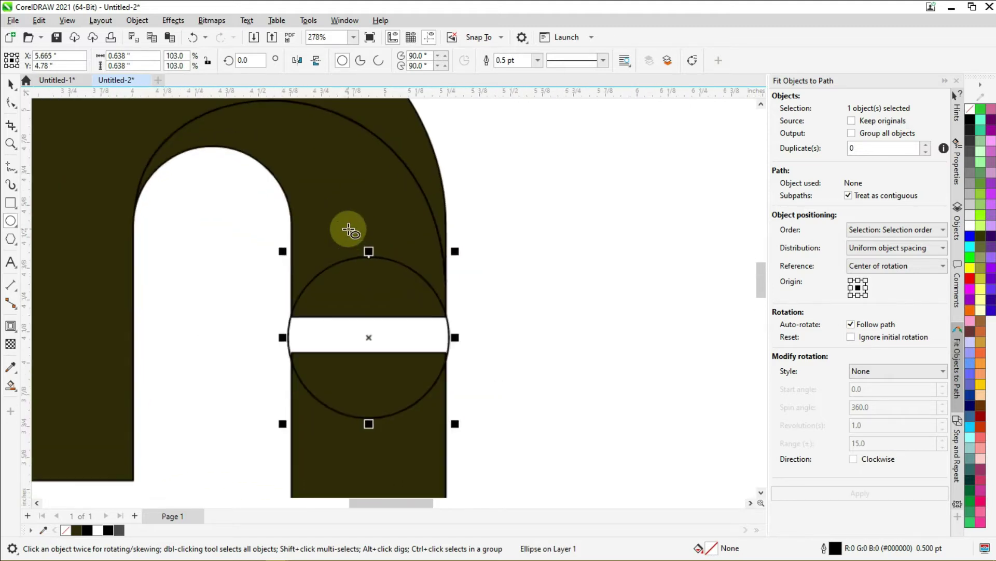
scroll(348, 229, down, 3)
scroll(334, 285, up, 2)
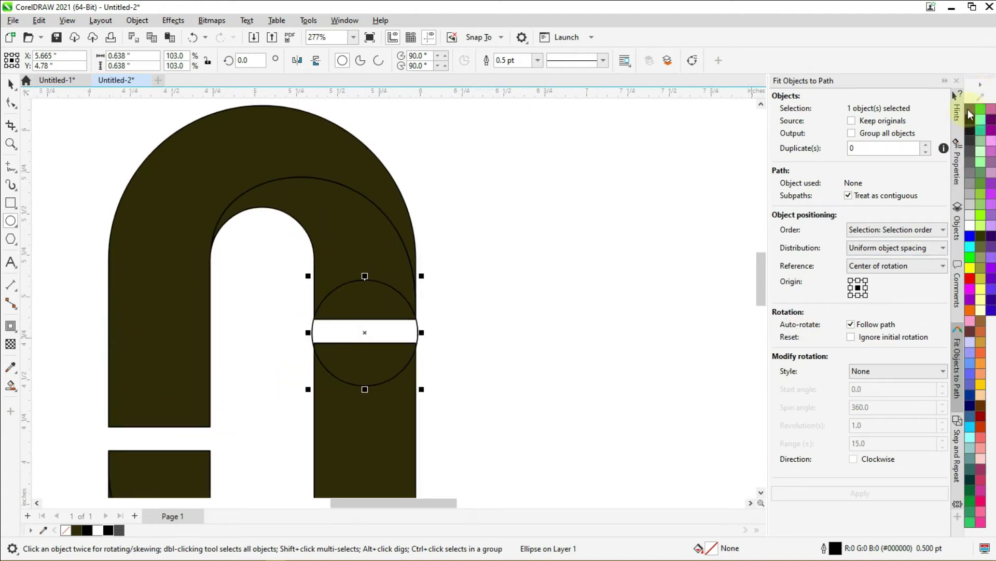
click(969, 225)
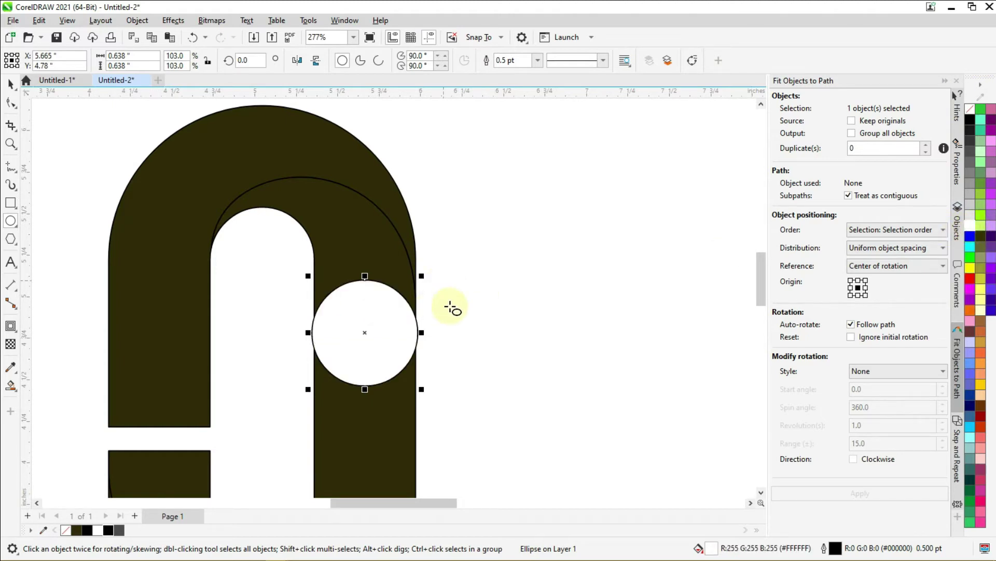
- Trim the section under the upper arch with the white circle and clear the selection
click(10, 103)
key(space)
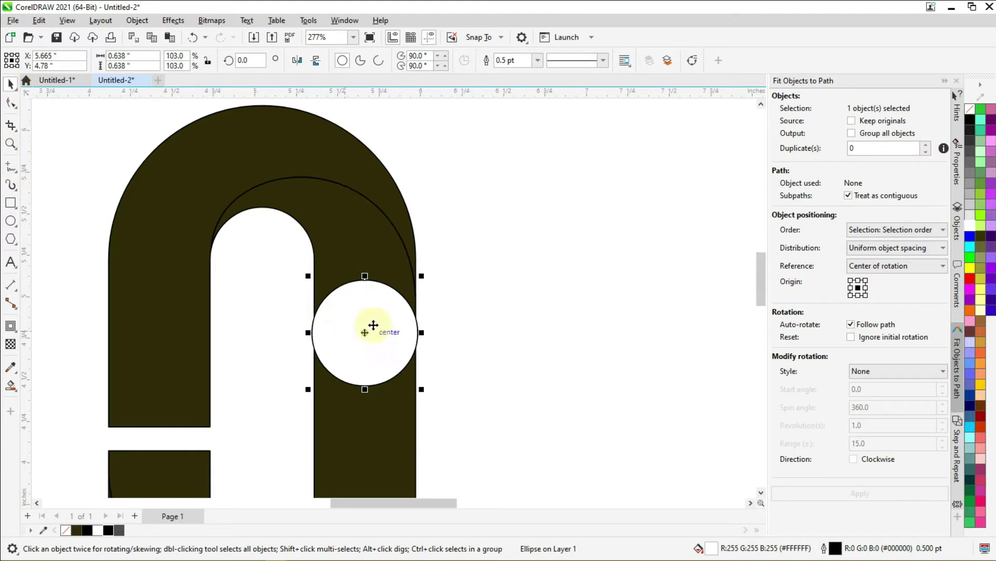
shift+click(356, 233)
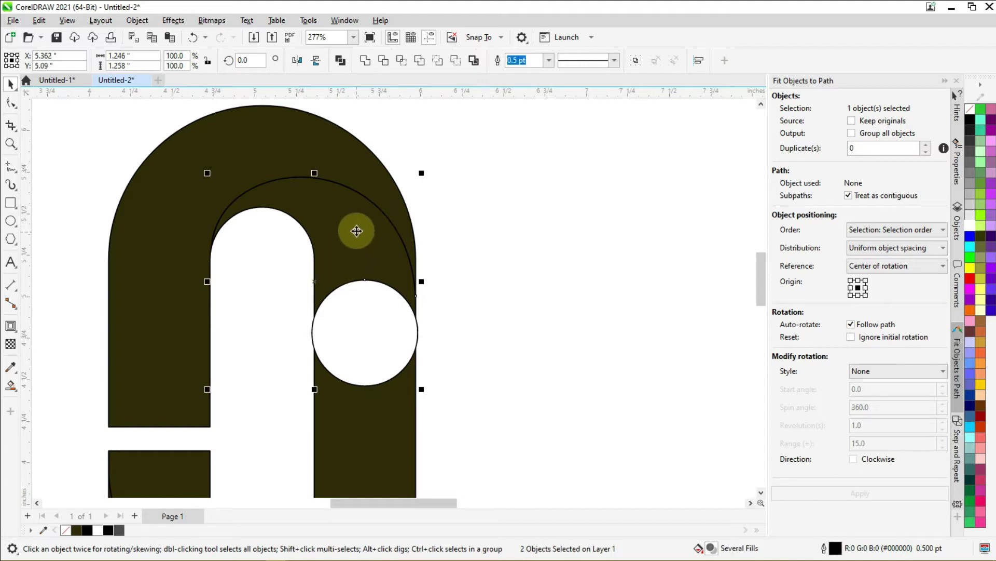
click(385, 60)
click(536, 282)
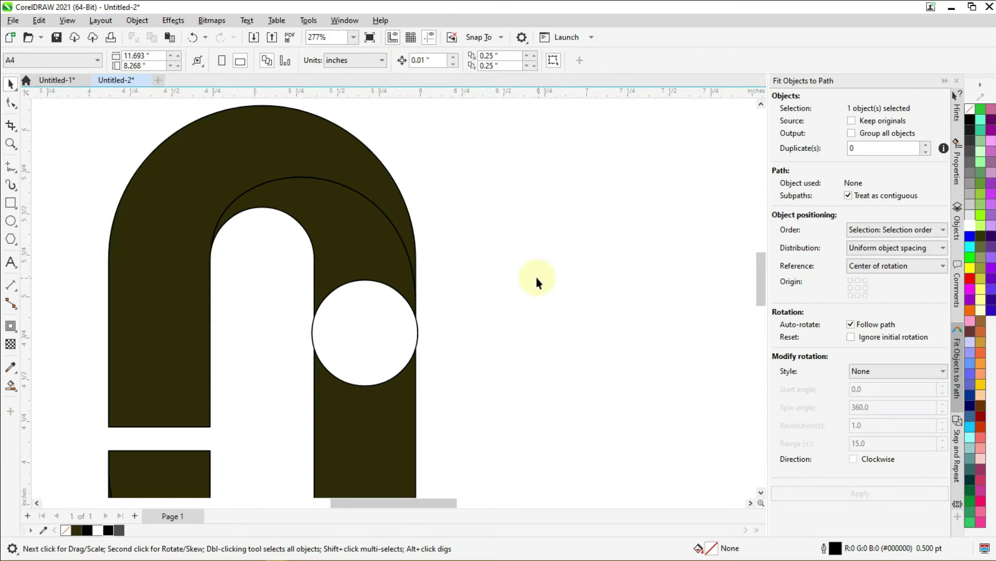
- Send the white circle to the back of the layer, set its outline to None, and deselect it
click(362, 330)
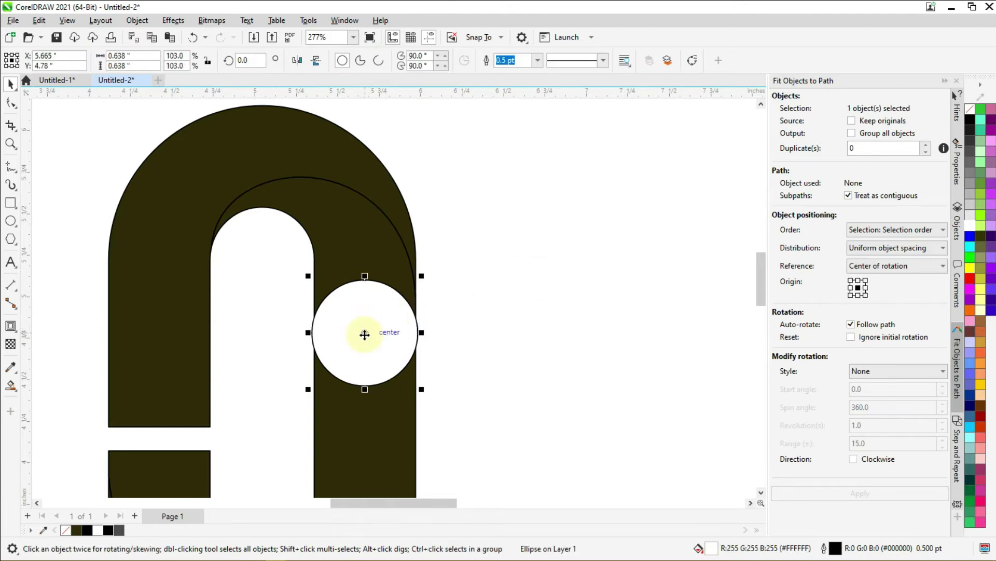
right_click(362, 309)
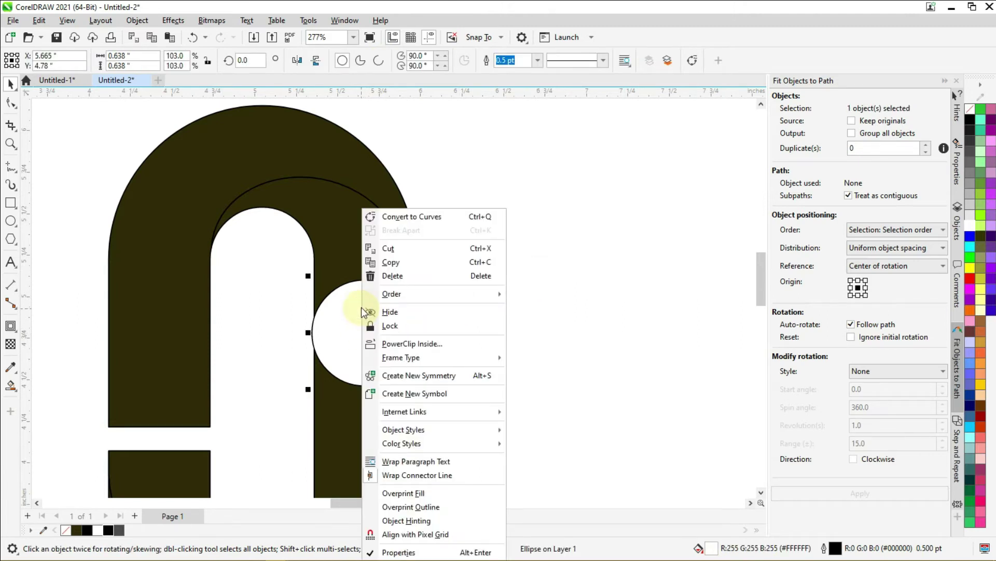
mouse_move(458, 296)
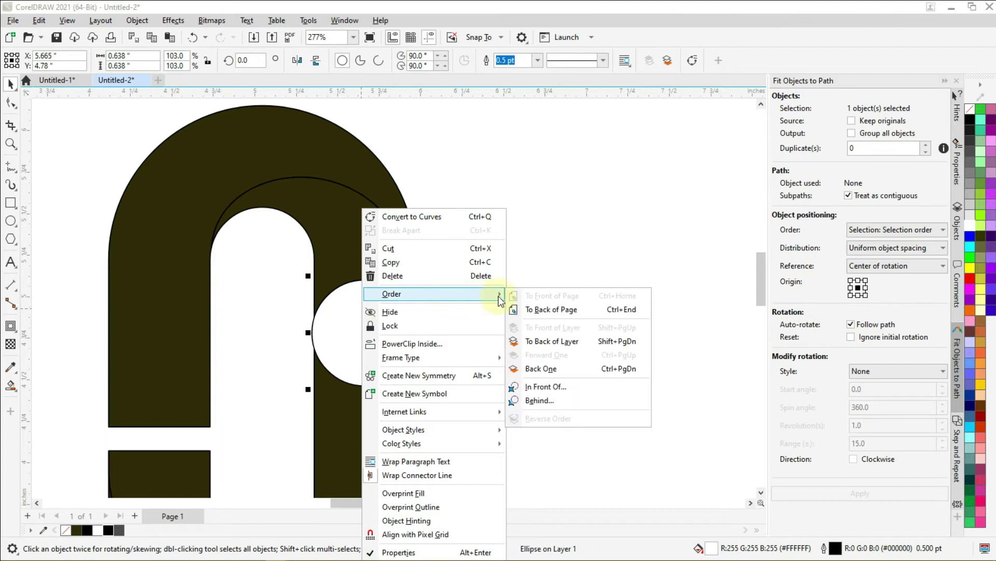
click(556, 344)
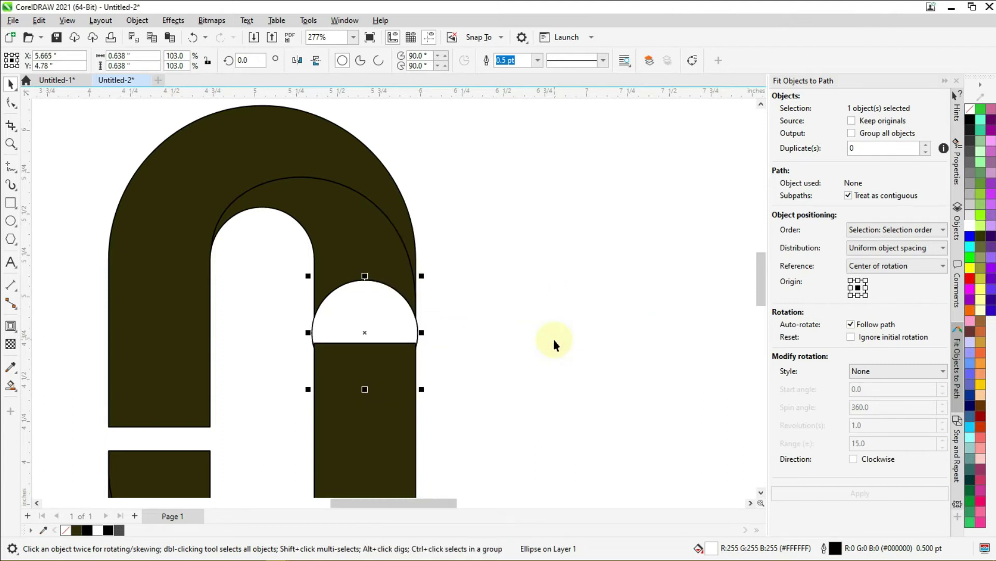
click(538, 61)
click(501, 73)
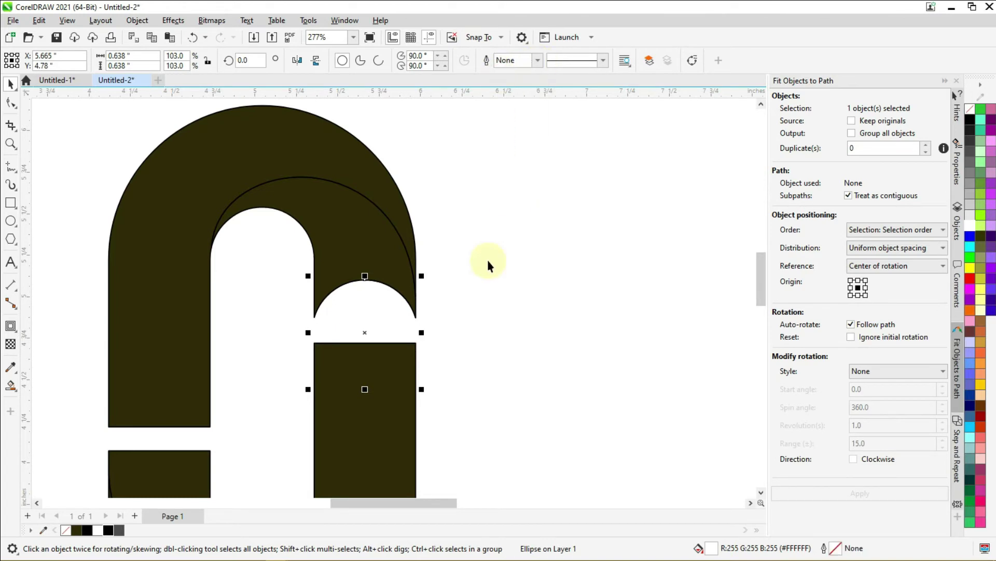
click(513, 269)
- Select the two end nodes of the lower piece's right leg and lower them to the bottom of the circle
scroll(378, 298, down, 2)
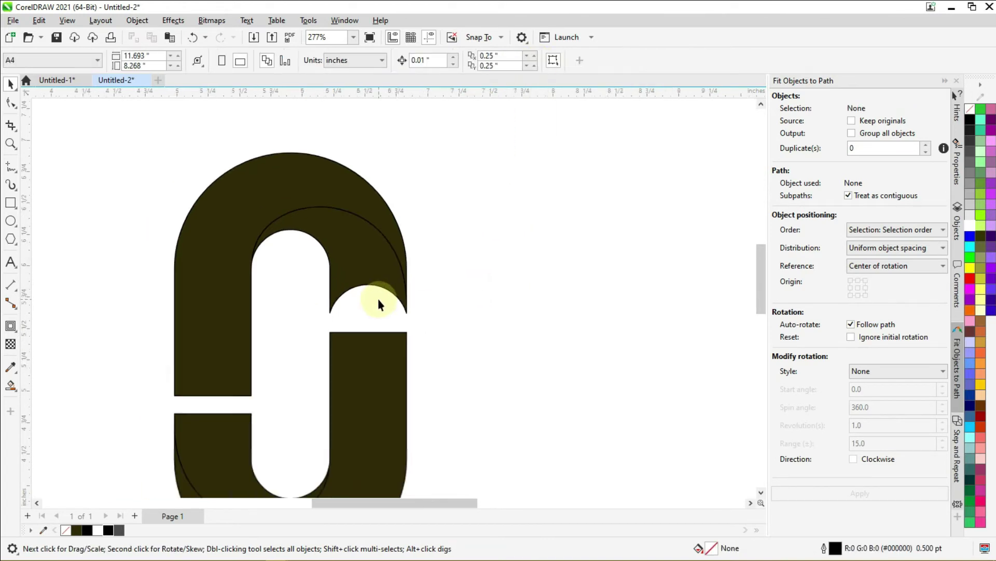
scroll(377, 300, up, 3)
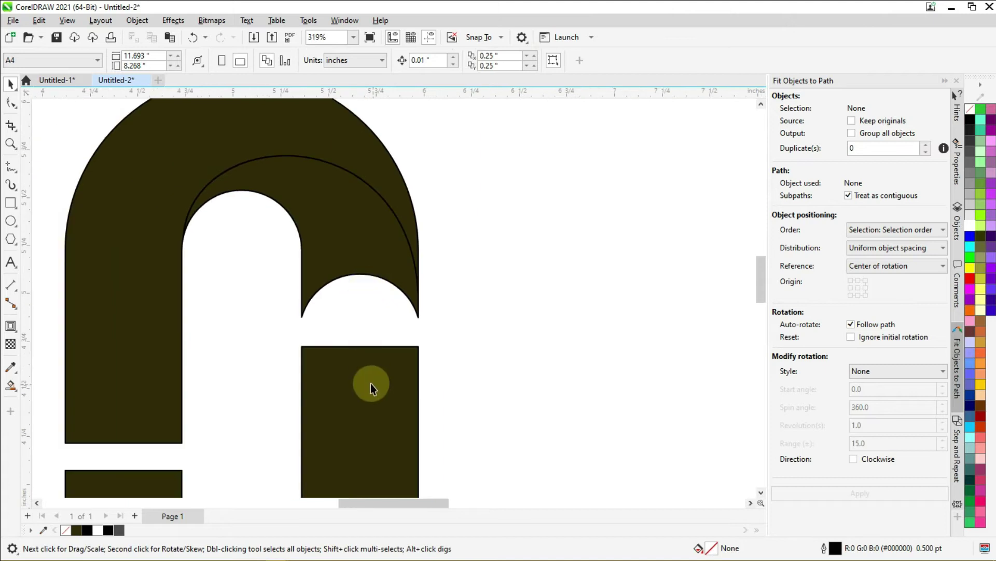
click(370, 384)
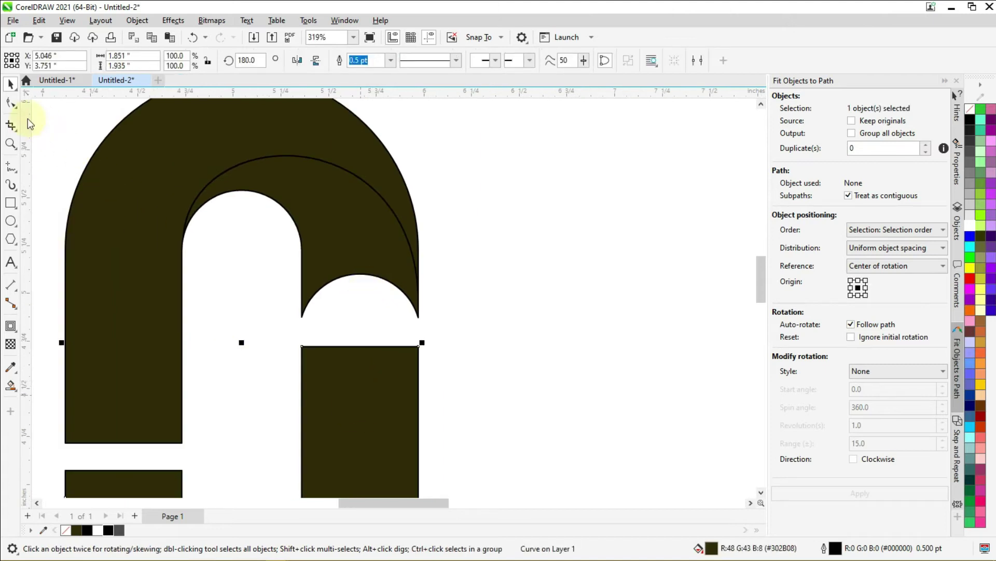
click(10, 102)
drag(305, 346, 453, 382)
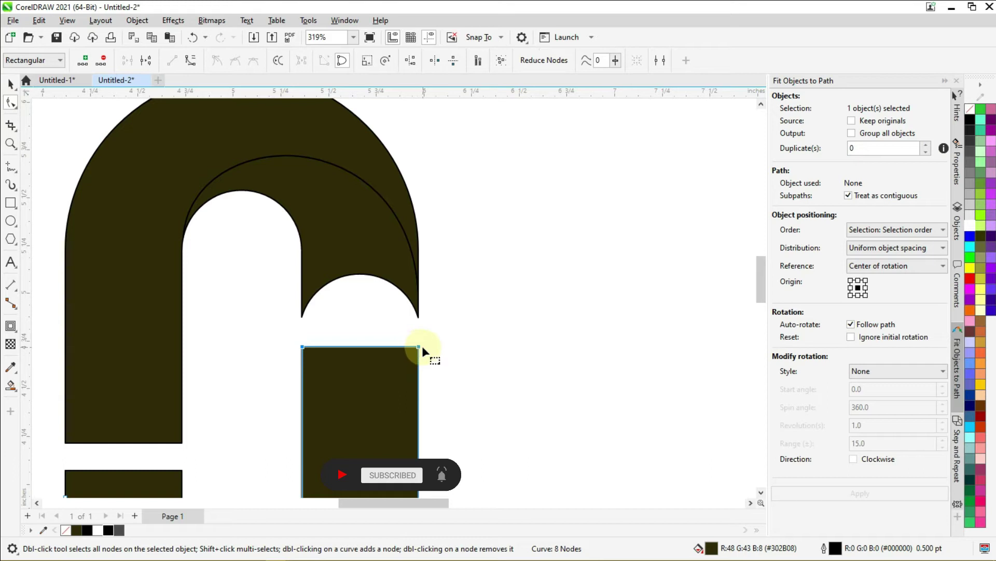
drag(420, 346, 419, 396)
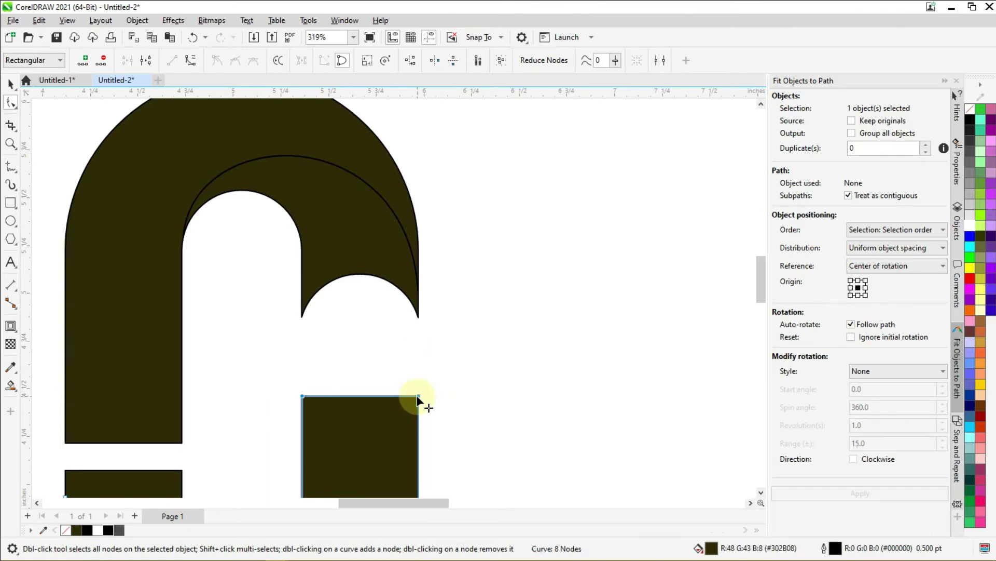
- Shrink the circle about its centre to about 0.537 in, fill it with black, and deselect it
click(339, 312)
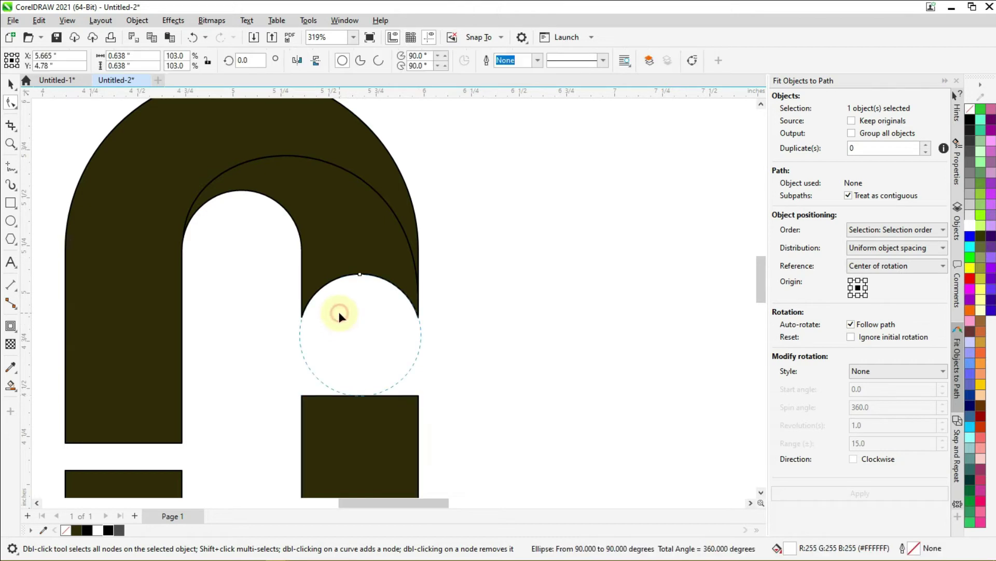
click(10, 84)
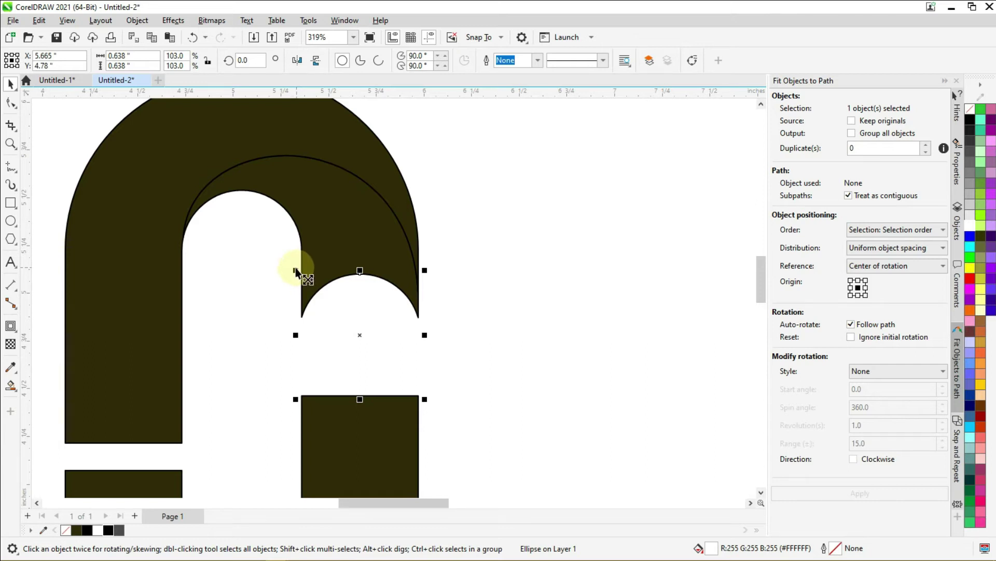
drag(296, 270, 301, 284)
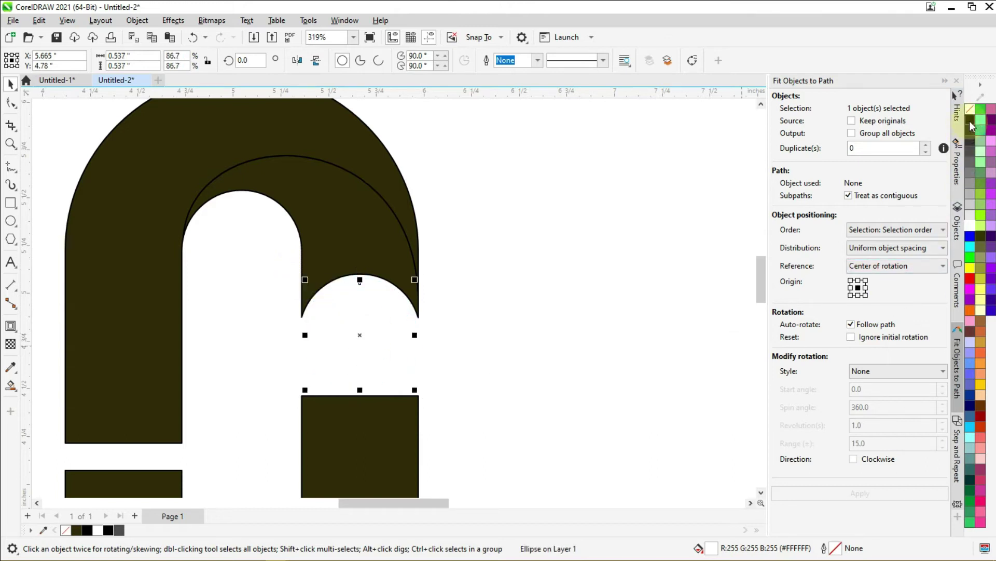
click(970, 119)
click(644, 258)
scroll(282, 294, down, 8)
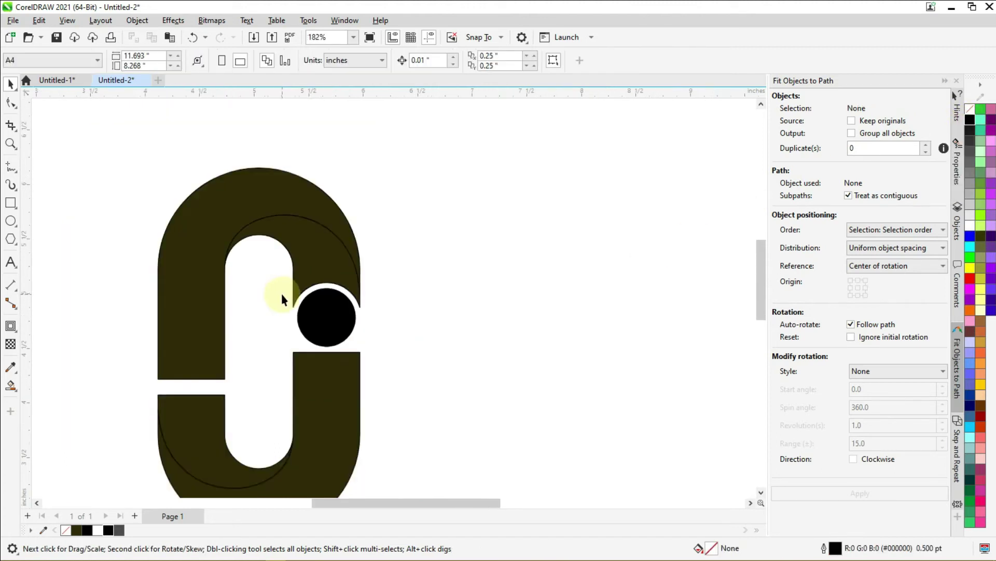
scroll(240, 394, up, 1)
scroll(240, 395, up, 3)
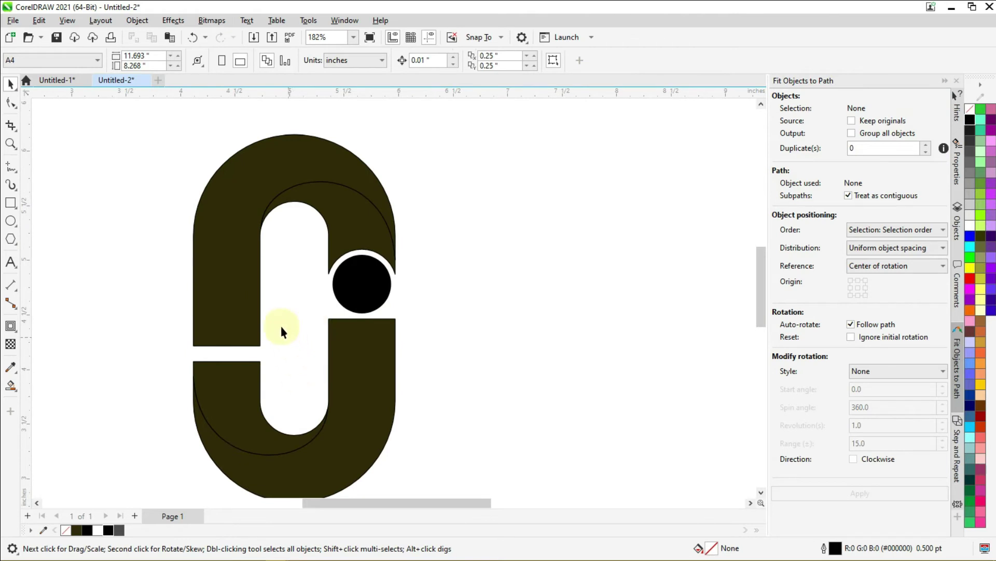
scroll(270, 343, down, 1)
scroll(270, 426, up, 2)
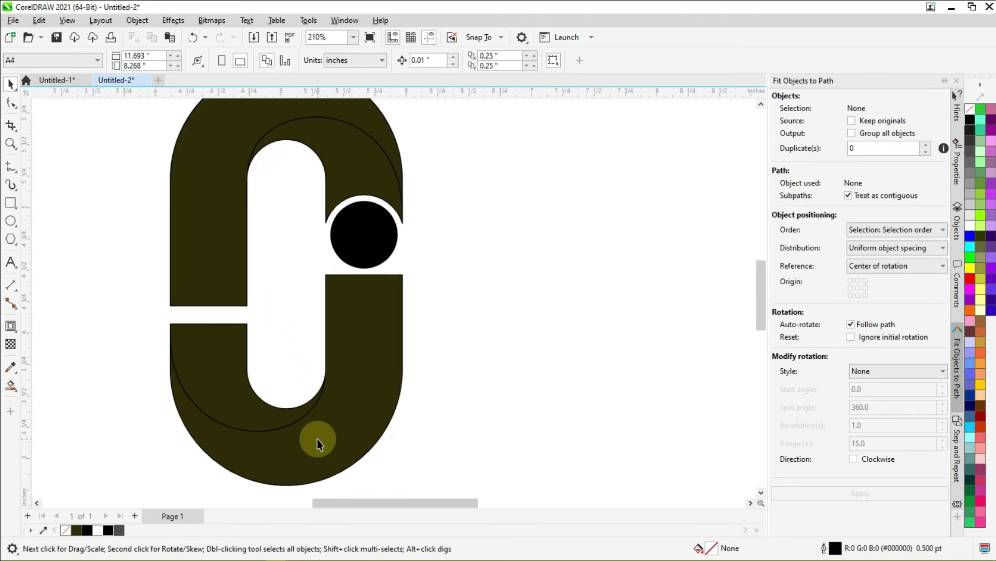
- Apply a diagonal linear fountain fill to the lower piece's inner section, dark at its pointed tip and white beyond the short left leg
click(240, 317)
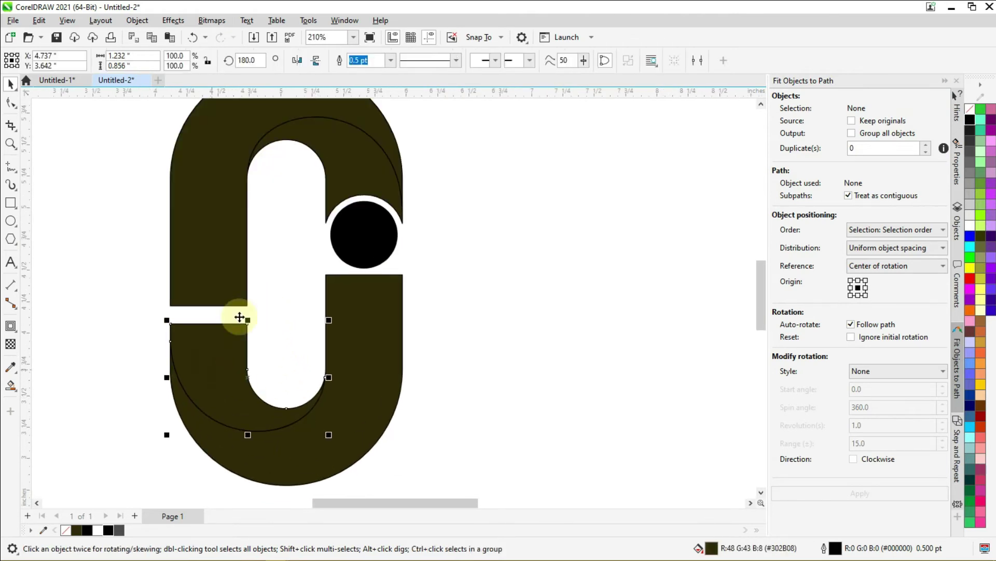
click(15, 389)
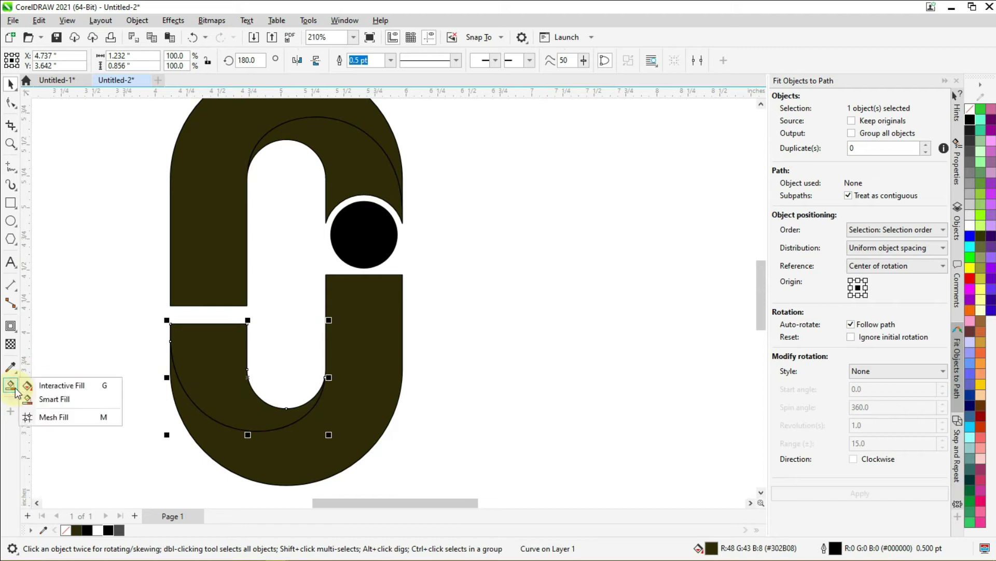
click(68, 386)
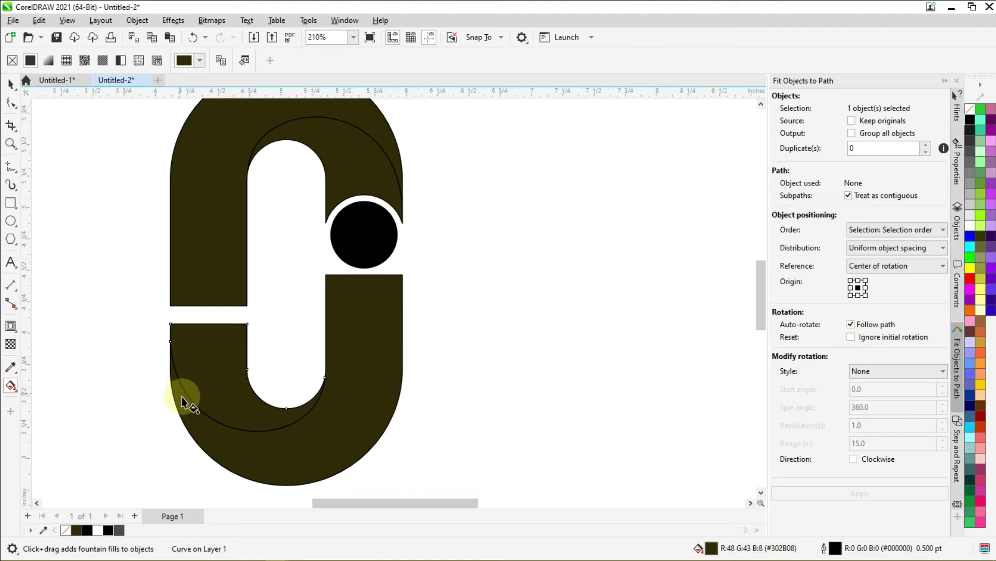
drag(196, 325, 302, 423)
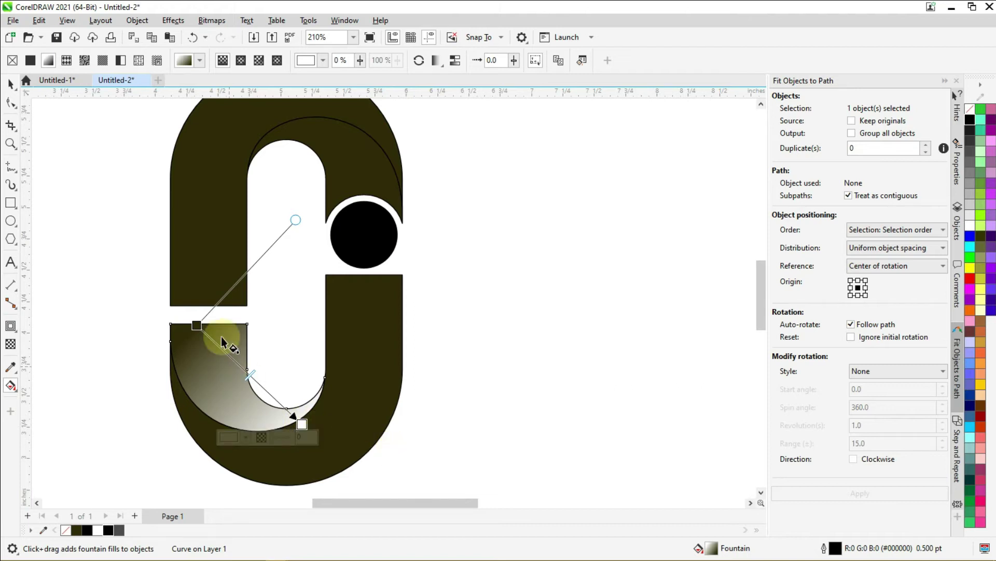
mouse_move(303, 423)
mouse_down()
mouse_move(167, 396)
mouse_move(151, 321)
mouse_move(318, 413)
mouse_up()
scroll(318, 413, down, 2)
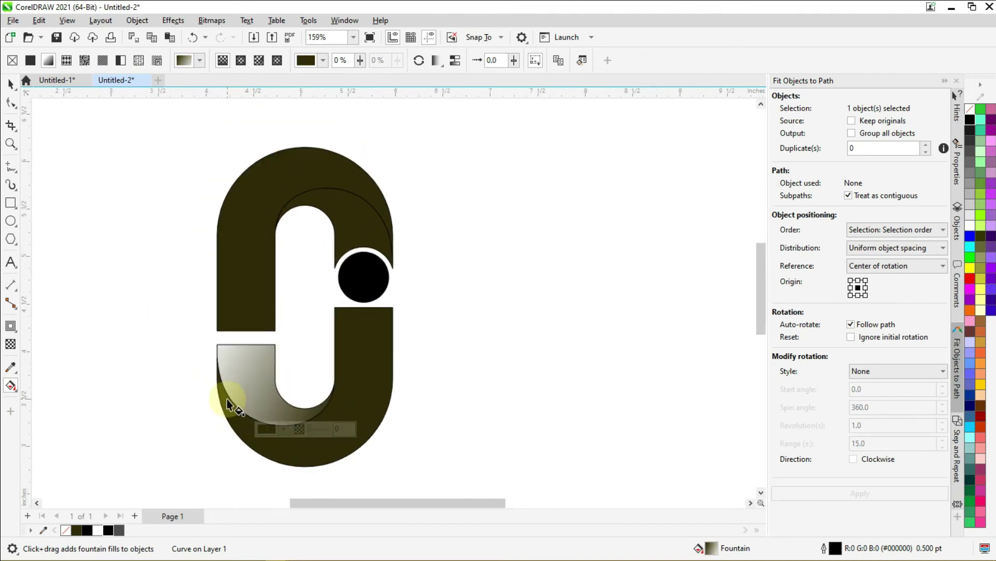
scroll(228, 404, up, 2)
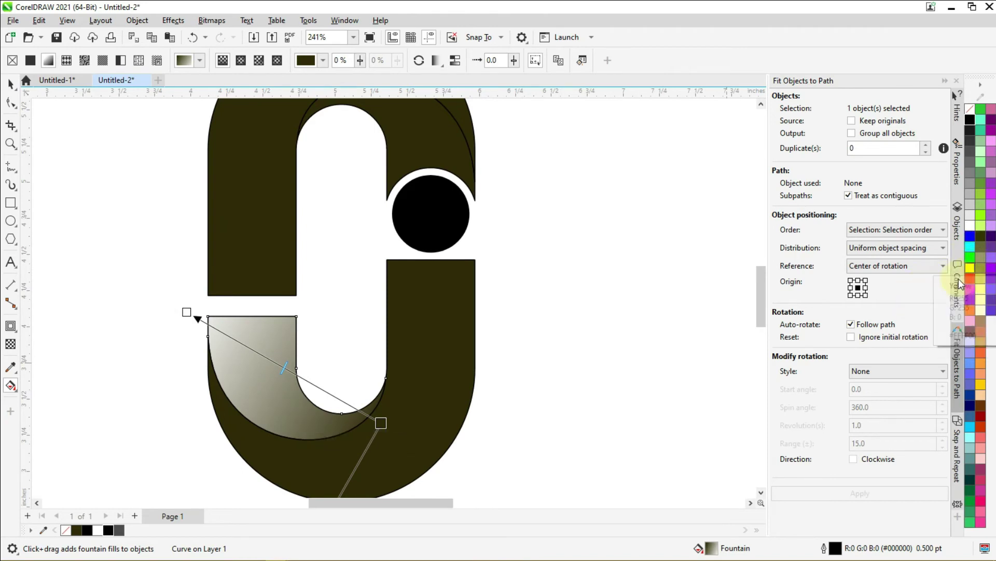
- Color the inner section's fountain fill red at the left-leg end and black at the pointed-tip end
drag(971, 279, 335, 295)
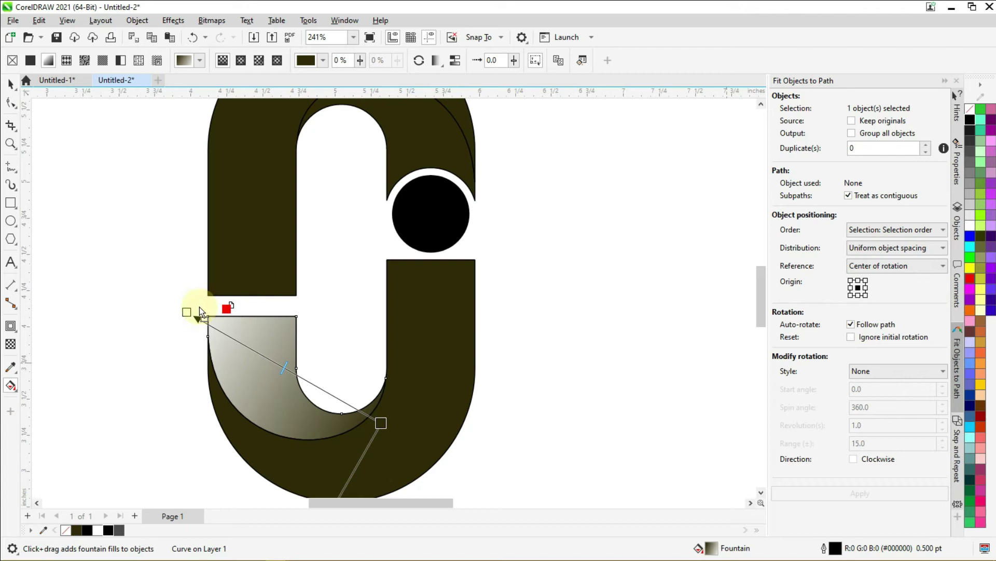
drag(189, 318, 187, 314)
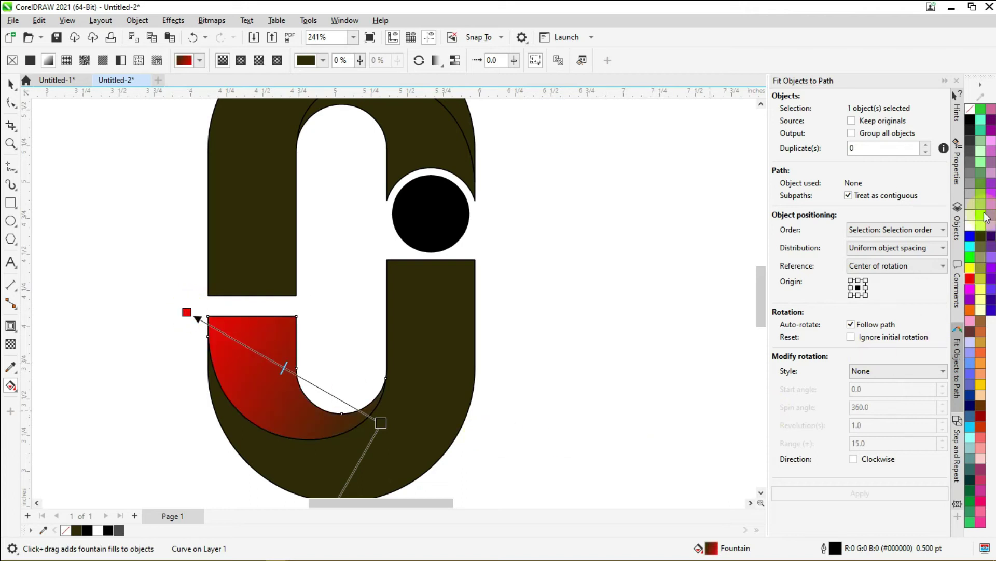
drag(972, 123, 381, 422)
- Steepen the inner section's red-black gradient by moving its red end just above the short left leg and fine-tuning its angle
scroll(381, 422, down, 5)
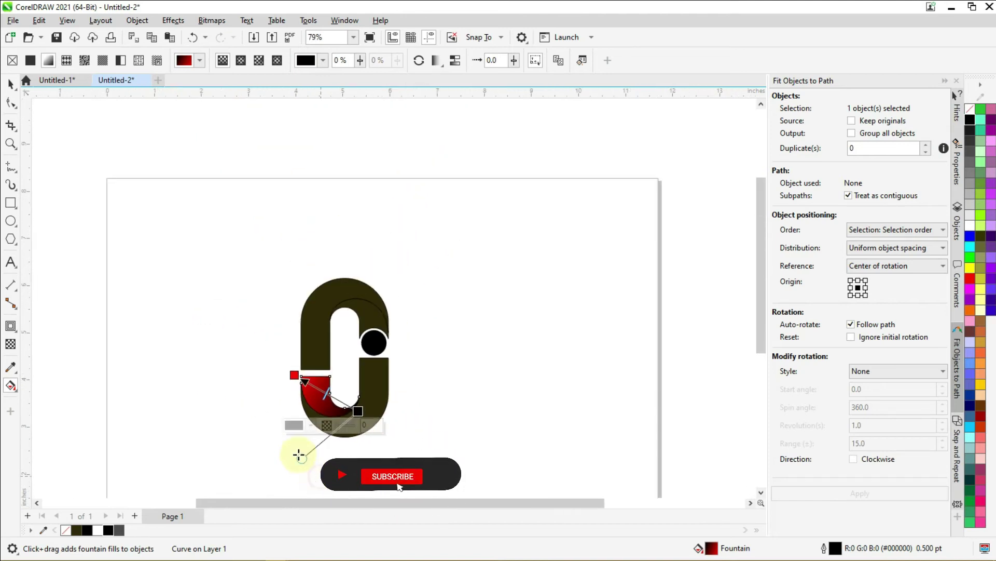
scroll(314, 454, up, 2)
scroll(314, 446, up, 1)
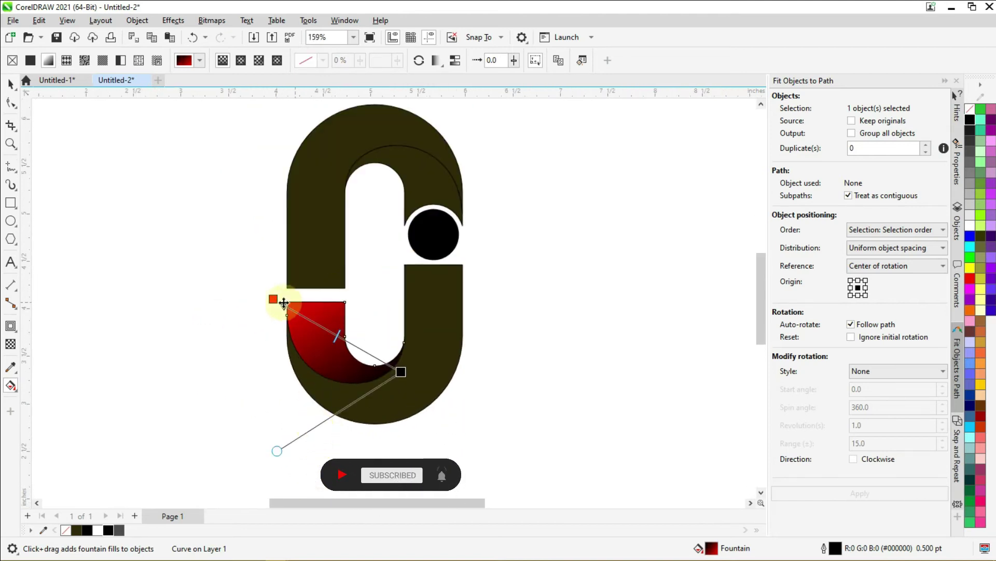
drag(274, 299, 295, 278)
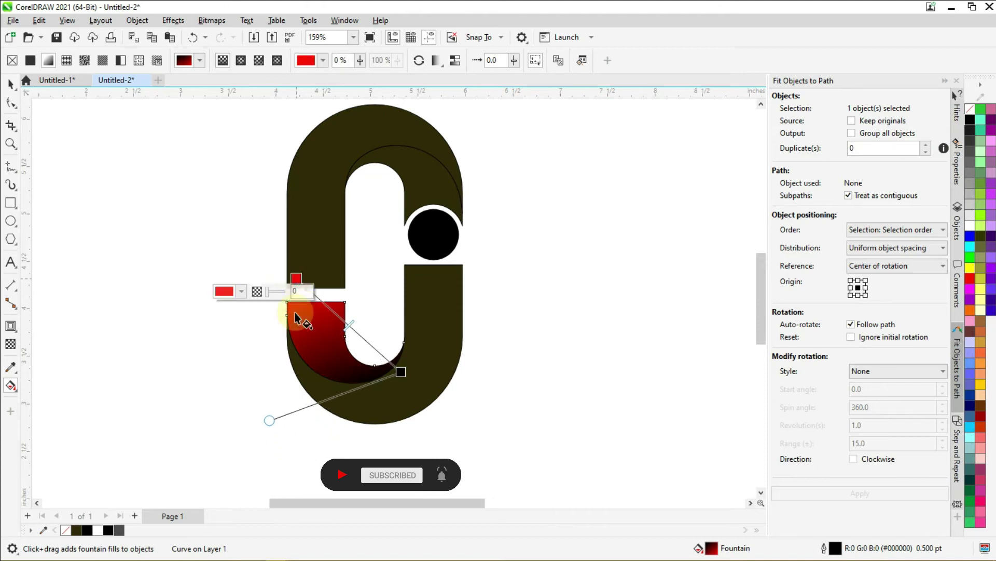
drag(270, 423, 263, 438)
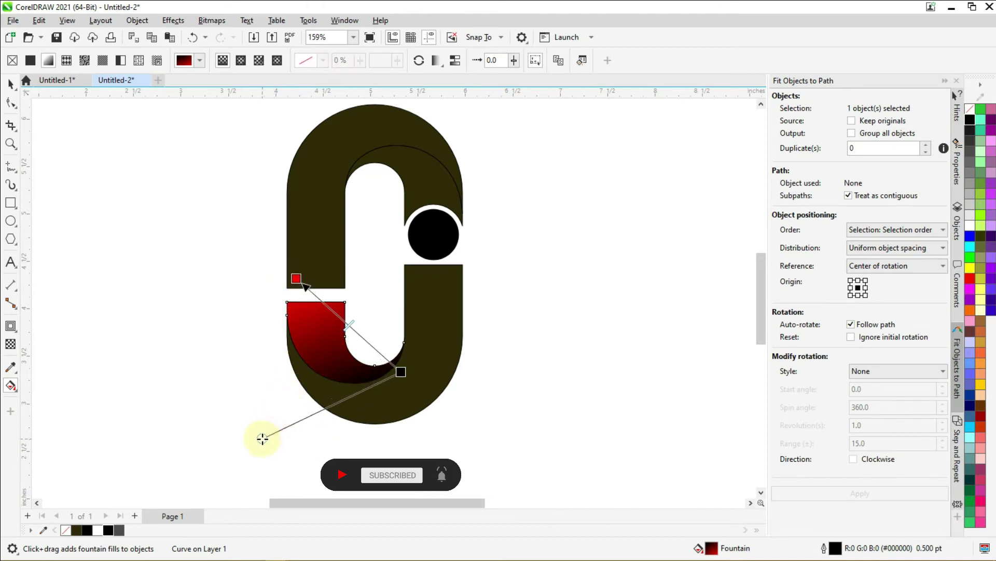
drag(297, 278, 300, 283)
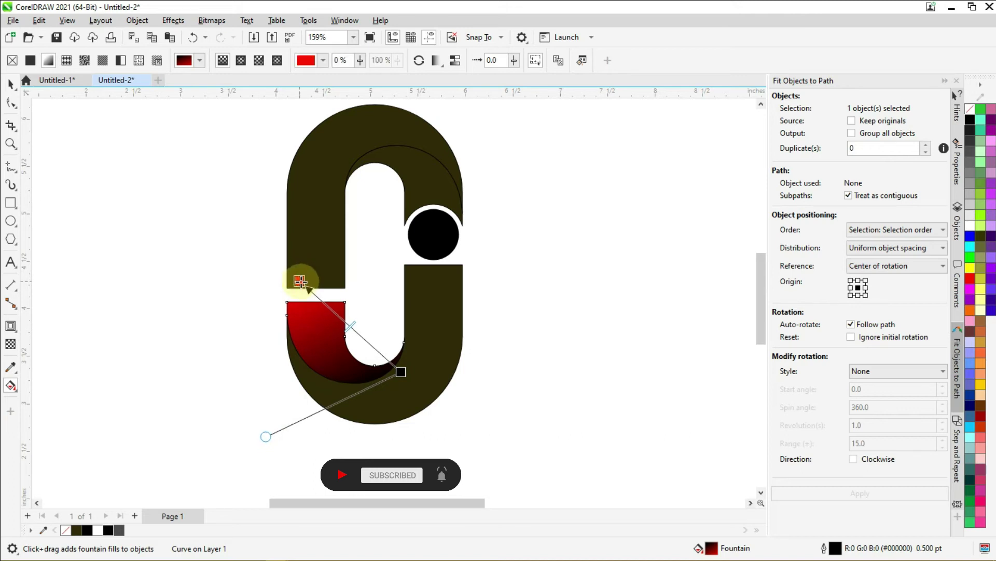
- Apply a linear fountain fill to the lower piece's outer section, dark below the curve's left half and white at the right leg's top
click(415, 332)
drag(438, 265, 334, 441)
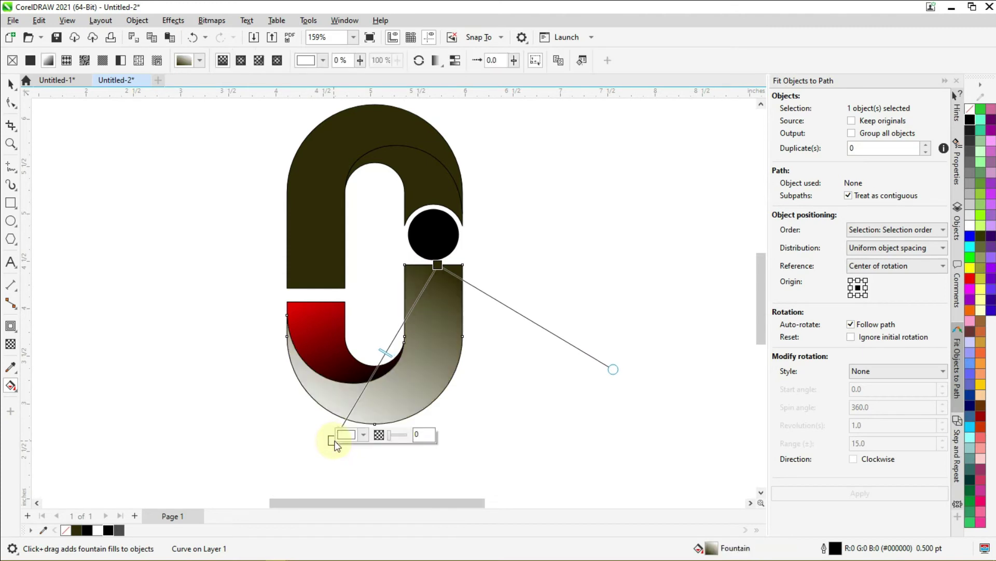
drag(438, 263, 396, 473)
drag(333, 440, 450, 264)
drag(398, 471, 324, 436)
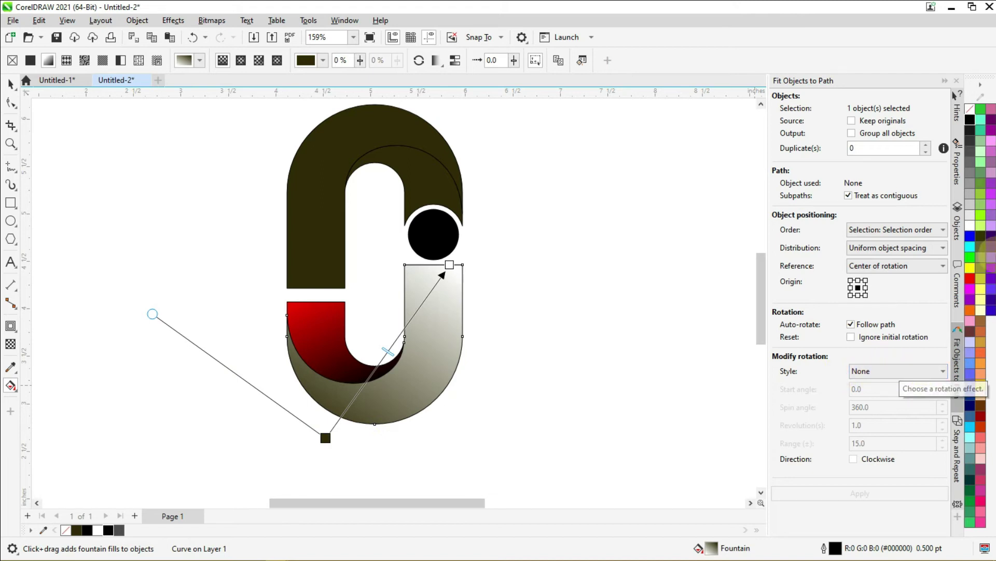
- Color the outer section's gradient red at the right leg's top and black below the curve, adjust both ends, and deselect it
drag(970, 279, 450, 265)
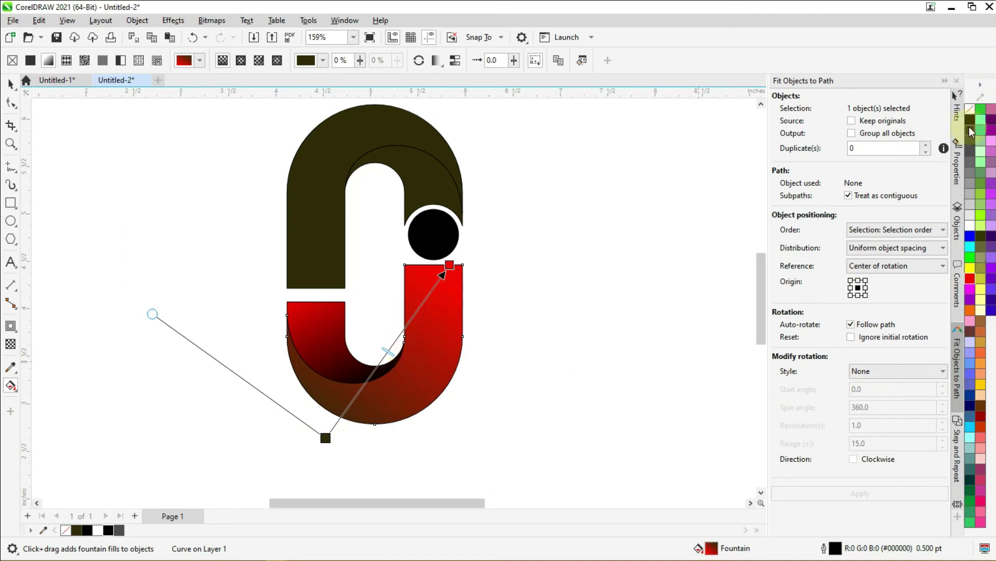
drag(972, 123, 361, 455)
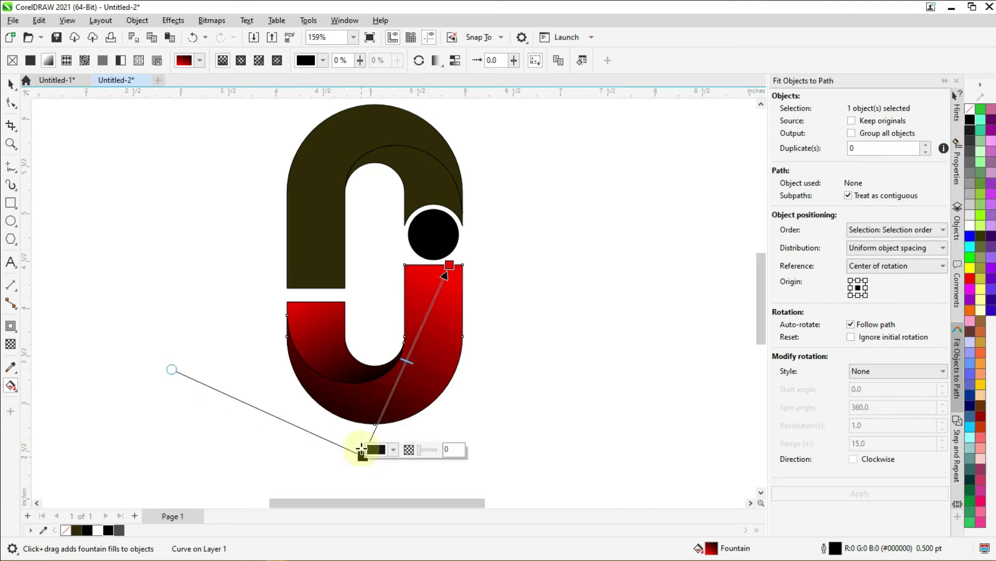
drag(362, 455, 355, 452)
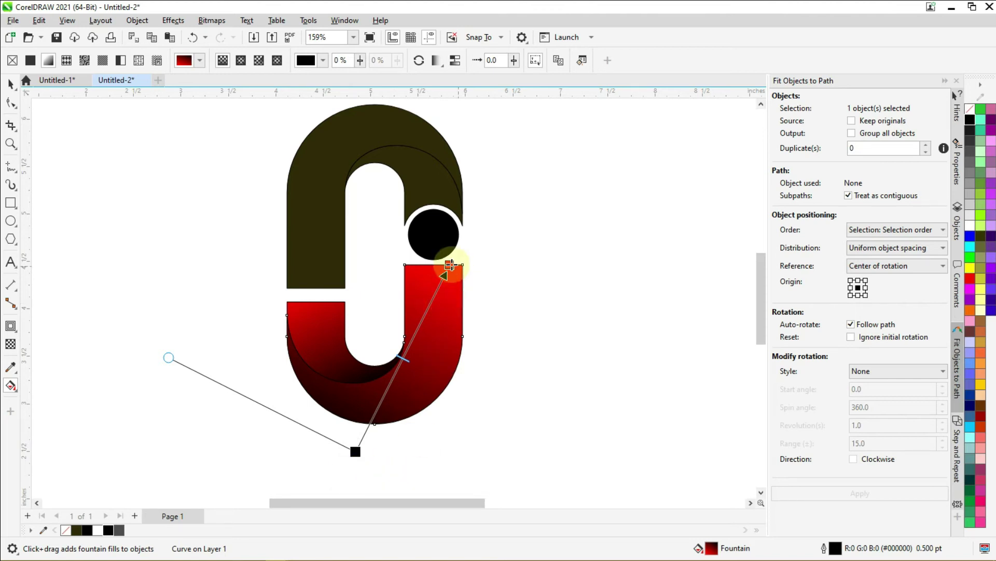
drag(450, 265, 453, 257)
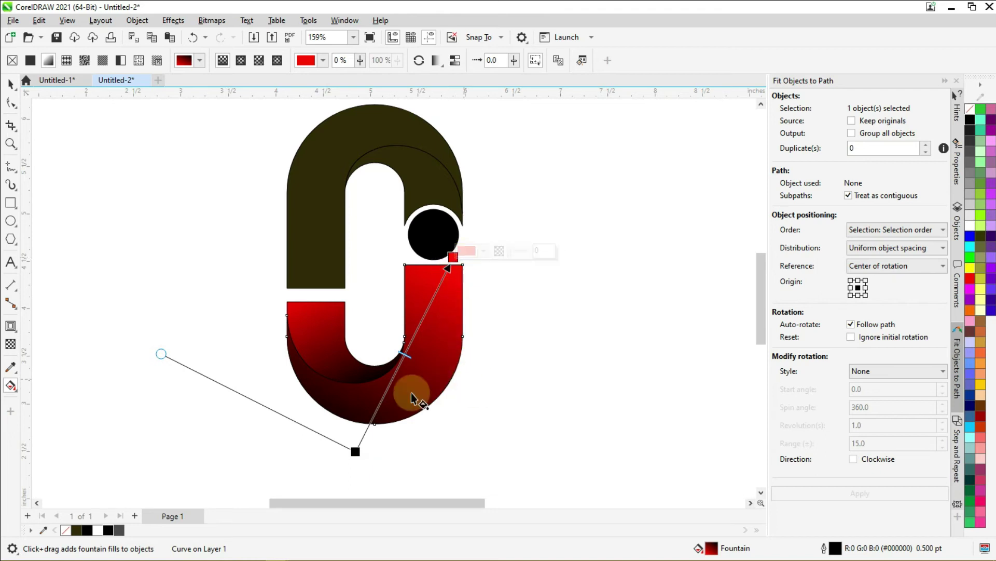
scroll(411, 396, up, 1)
scroll(410, 397, down, 2)
scroll(410, 397, down, 1)
scroll(410, 397, up, 2)
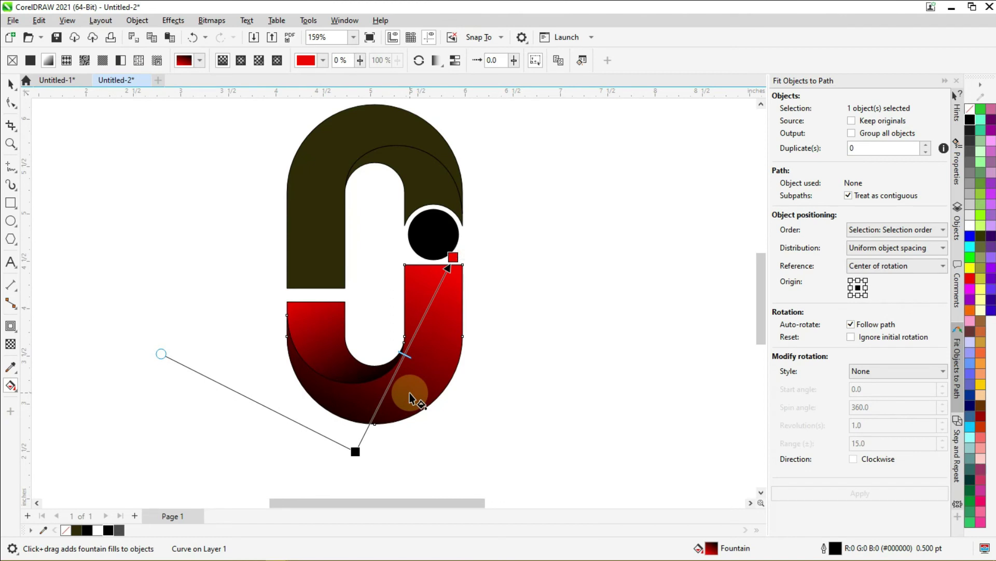
click(533, 287)
- Apply a diagonal linear fountain fill to the upper piece's outer section, from the left leg's lower end to beyond the arch's upper right
click(374, 120)
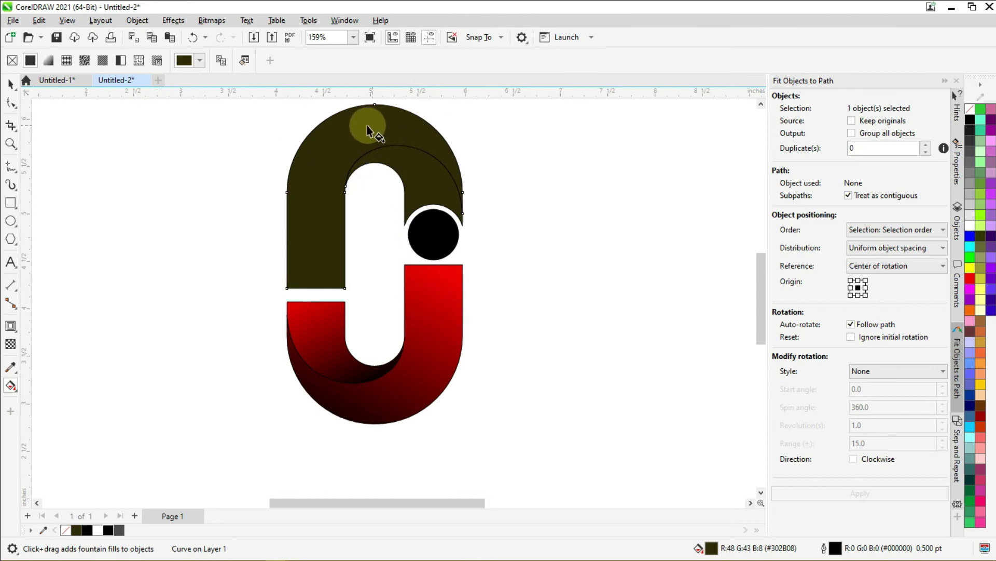
drag(312, 283, 460, 118)
click(308, 289)
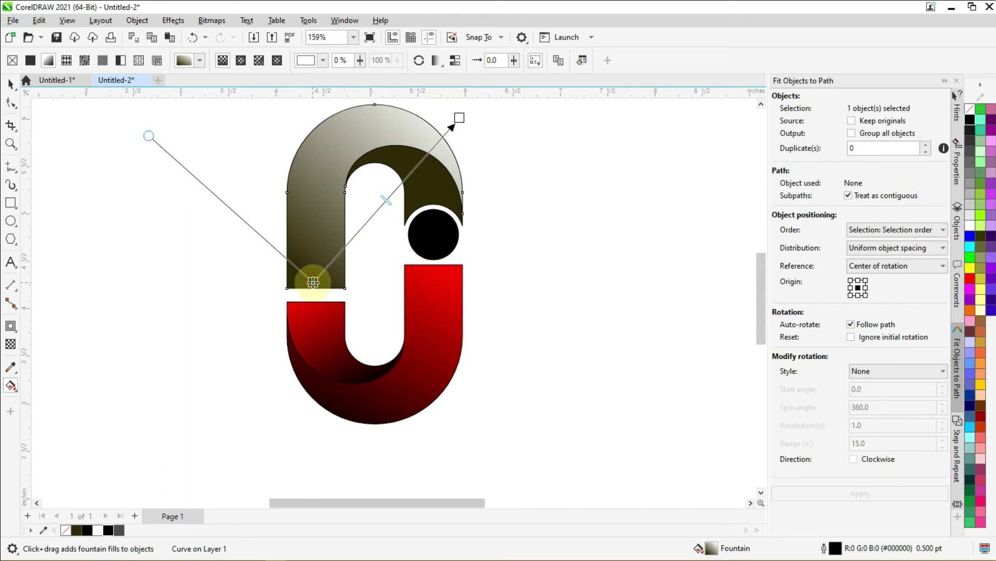
click(313, 282)
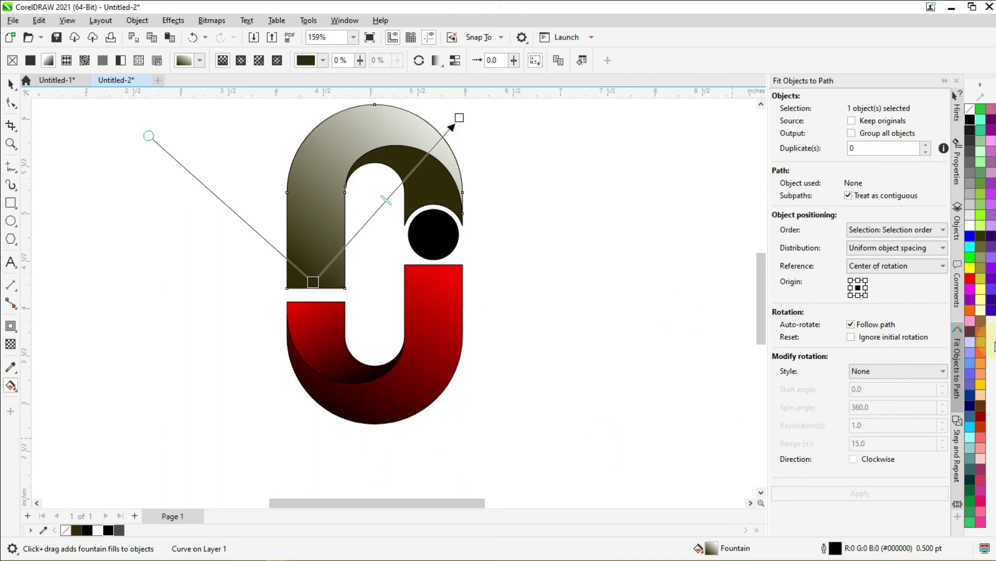
- Set both ends of the upper section's gradient to brown and add two light yellow color stops between them
drag(981, 411, 459, 118)
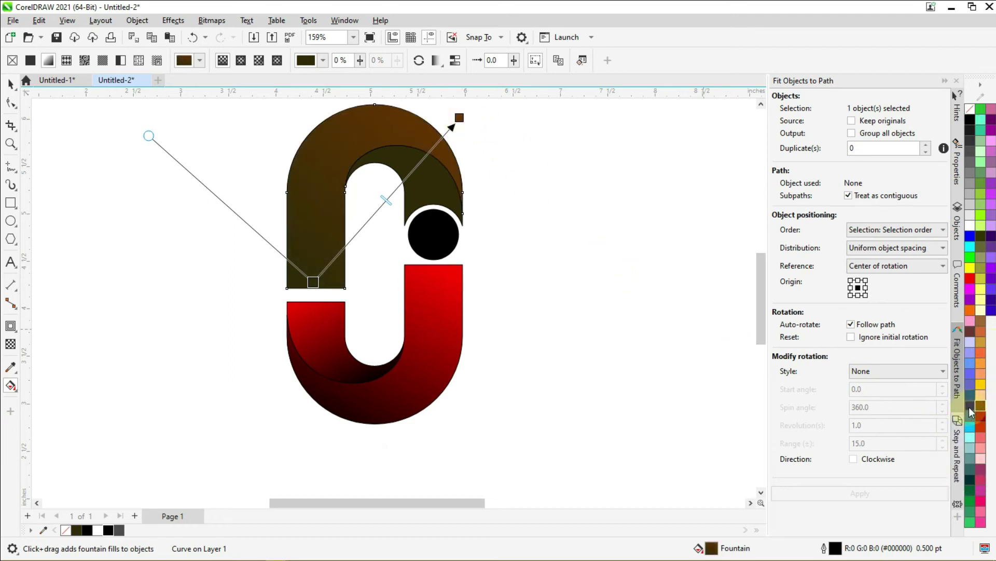
drag(981, 406, 306, 295)
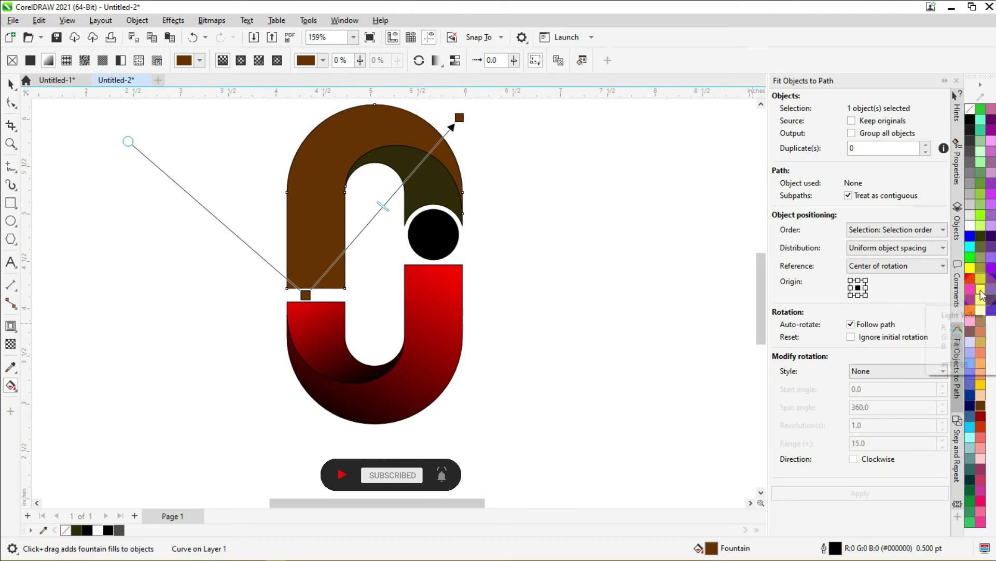
drag(348, 225, 354, 240)
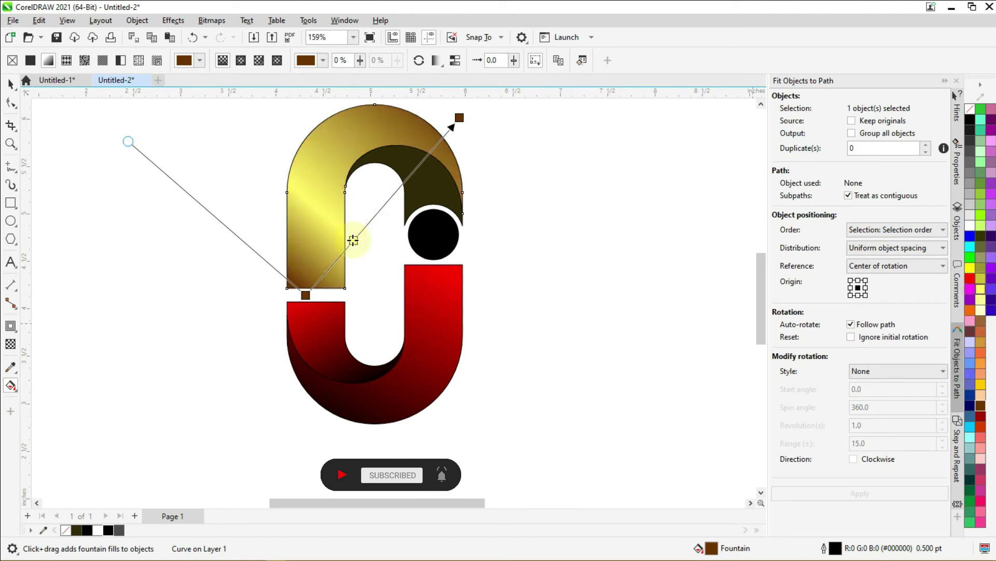
drag(983, 294, 397, 190)
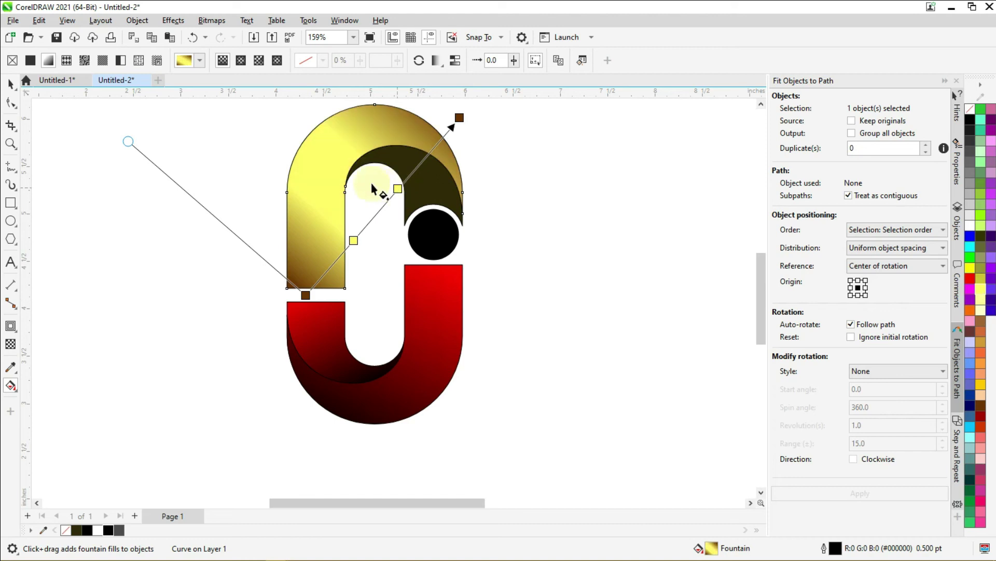
- Extend the gradient's brown ends farther beyond the upper section and spread the yellow stops apart, setting the lower one to 27%
scroll(363, 195, down, 3)
scroll(343, 256, up, 2)
drag(316, 278, 302, 287)
click(449, 130)
drag(451, 121, 458, 110)
click(398, 179)
drag(397, 182, 407, 169)
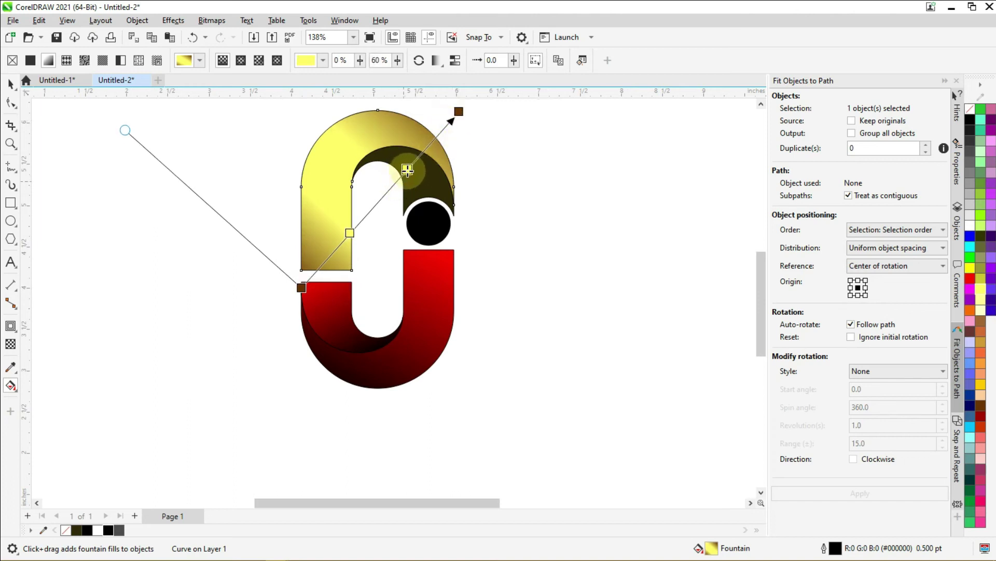
drag(349, 233, 344, 240)
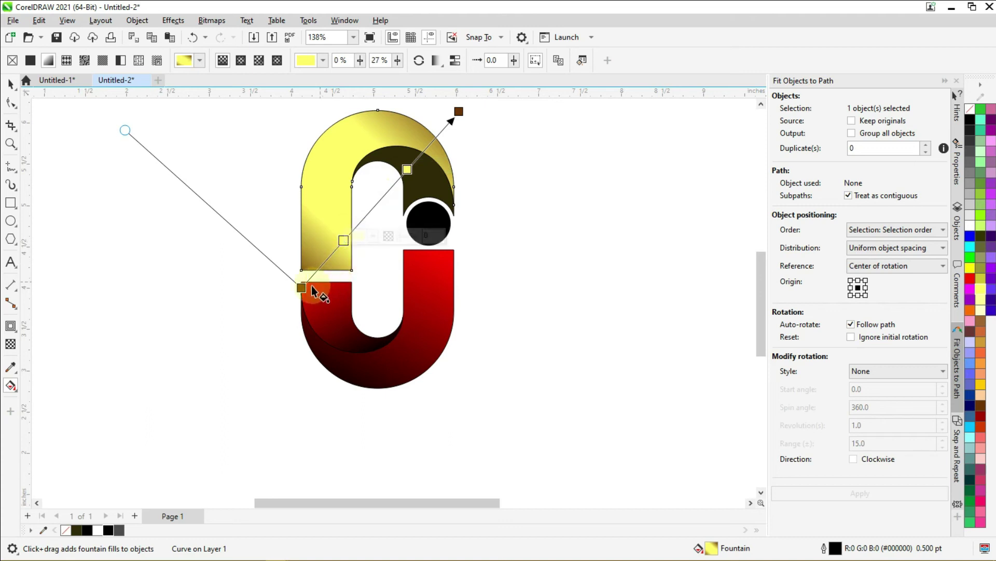
drag(302, 288, 286, 285)
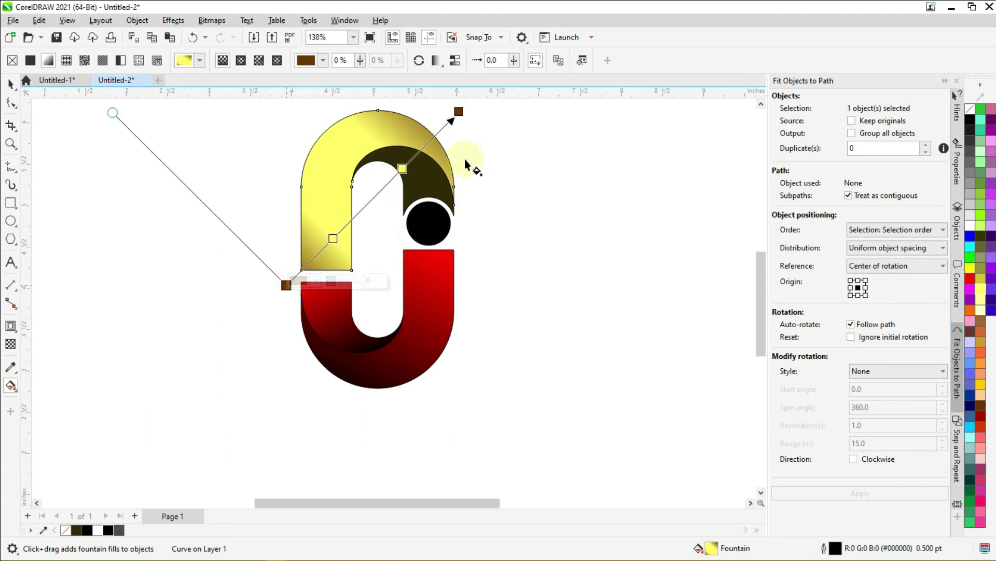
drag(459, 110, 465, 104)
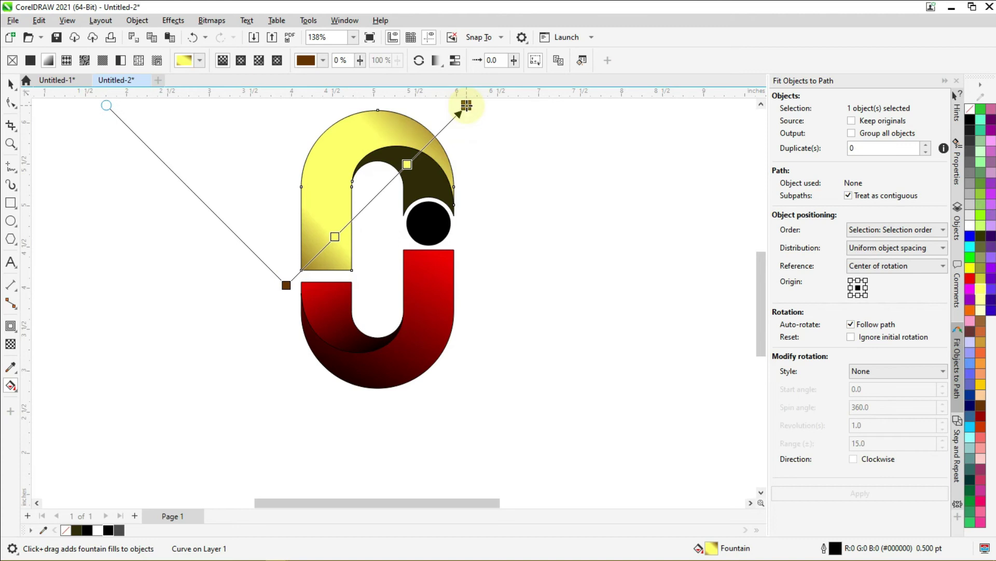
- Give the upper piece's inner section a fountain fill and copy the outer section's brown and yellow fill onto it
scroll(361, 185, down, 1)
scroll(340, 202, down, 1)
scroll(368, 247, up, 1)
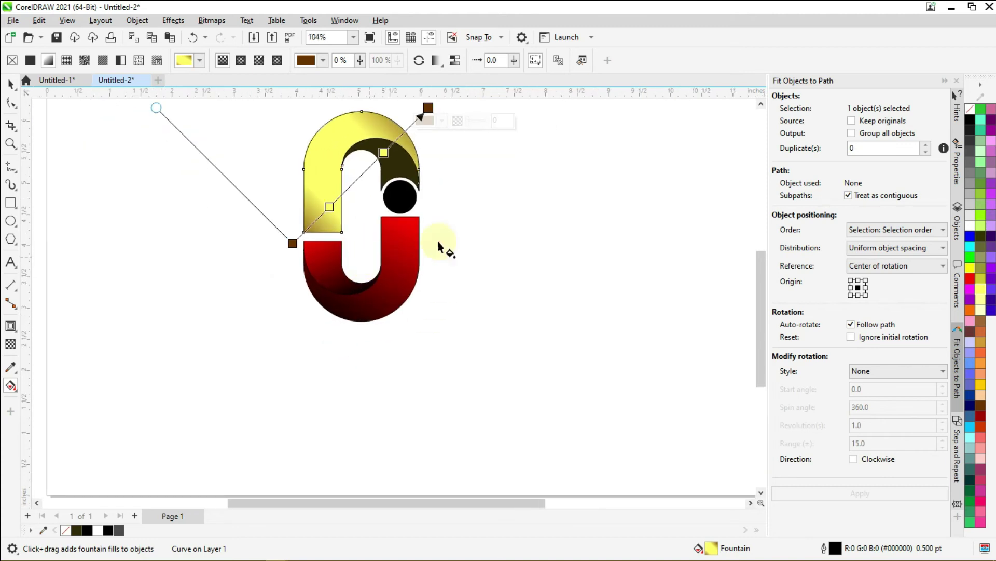
click(403, 172)
drag(364, 148, 425, 189)
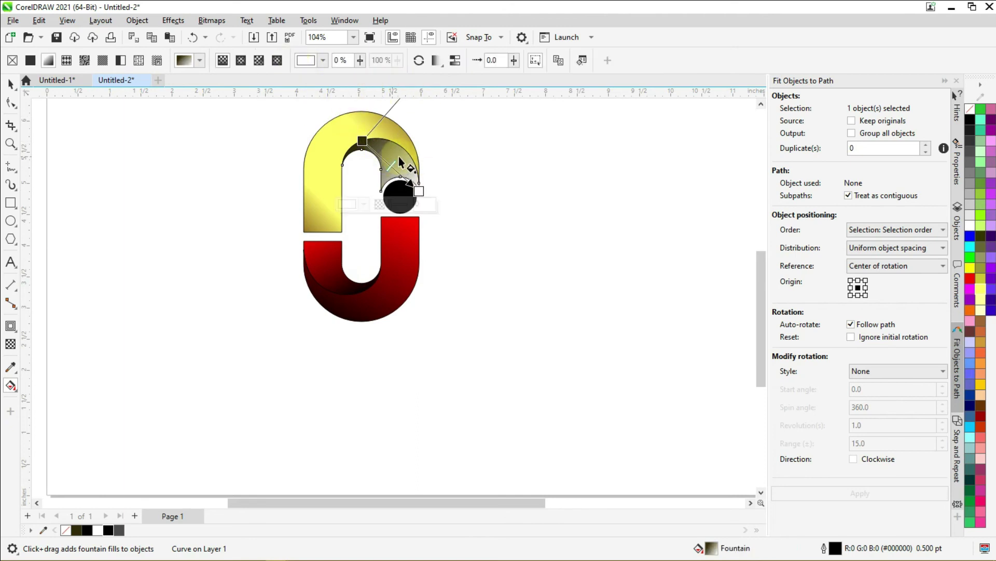
scroll(400, 156, up, 1)
click(558, 60)
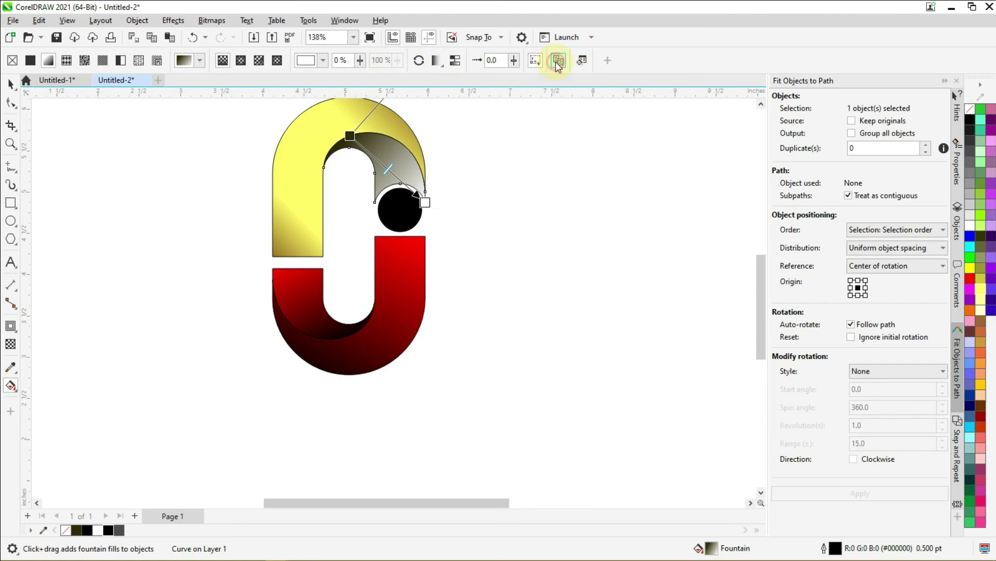
click(280, 158)
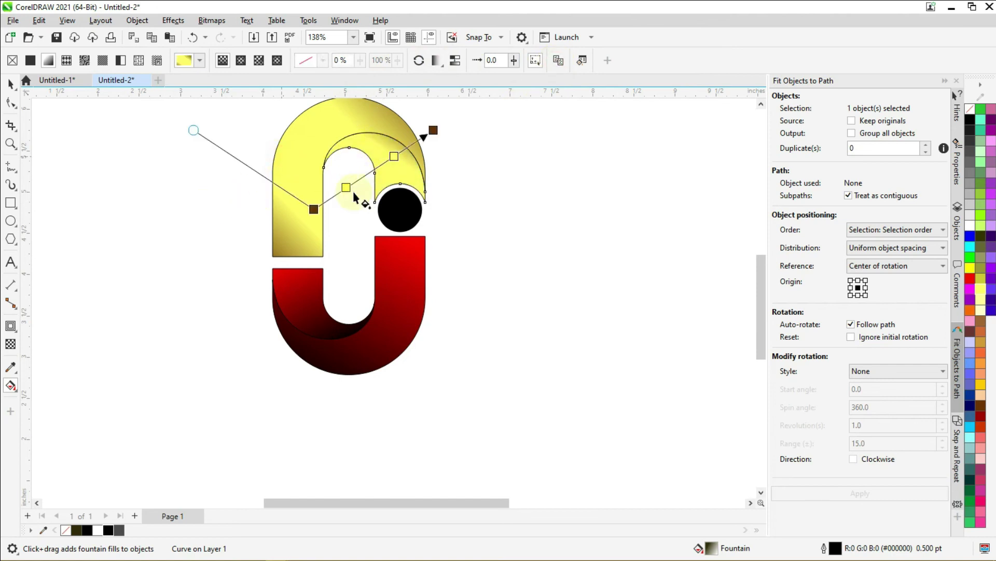
- Run the upper inner section's gradient diagonally from the arch's left shoulder to beside the circle, with a single yellow stop at 43%
drag(319, 204, 328, 139)
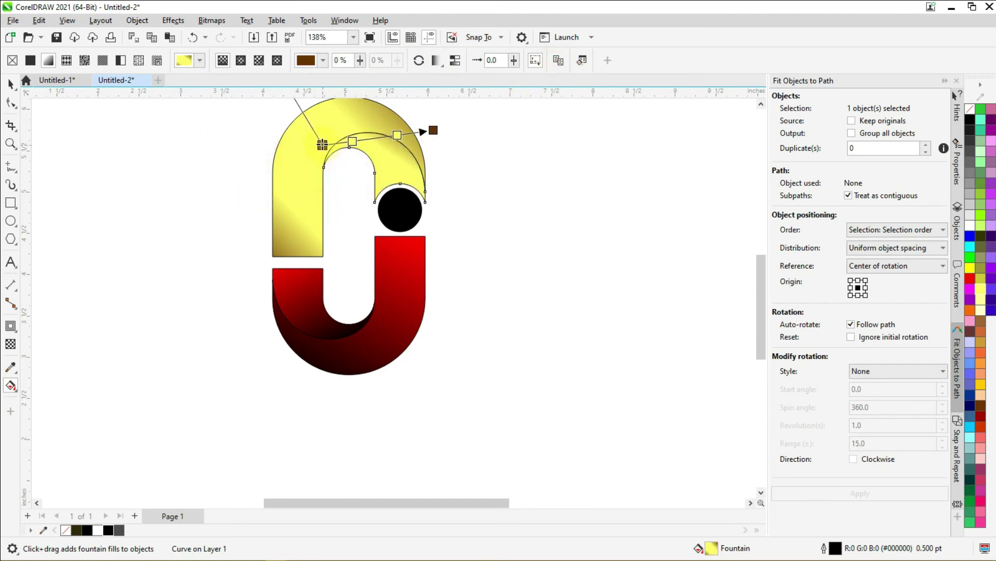
click(418, 132)
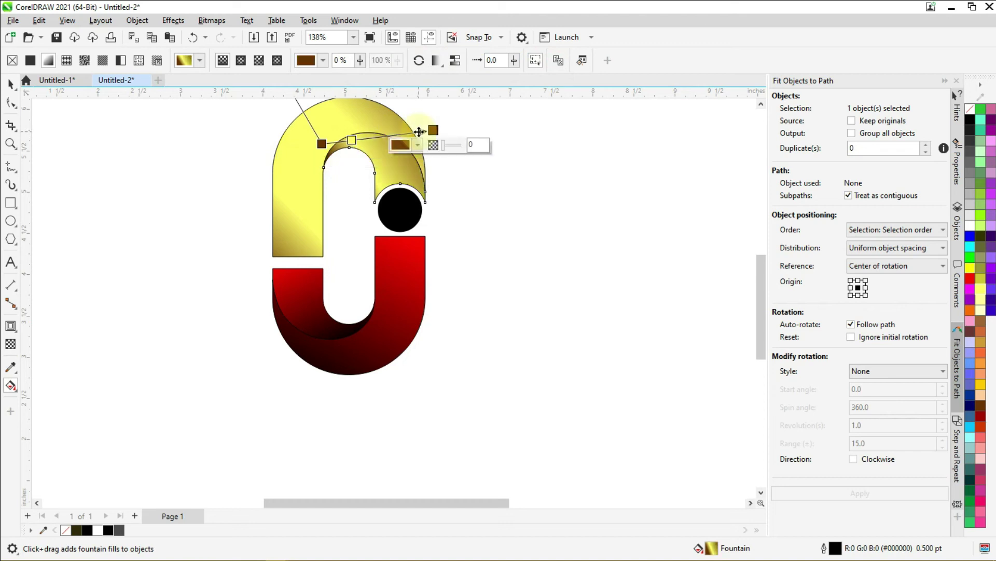
drag(433, 130, 441, 207)
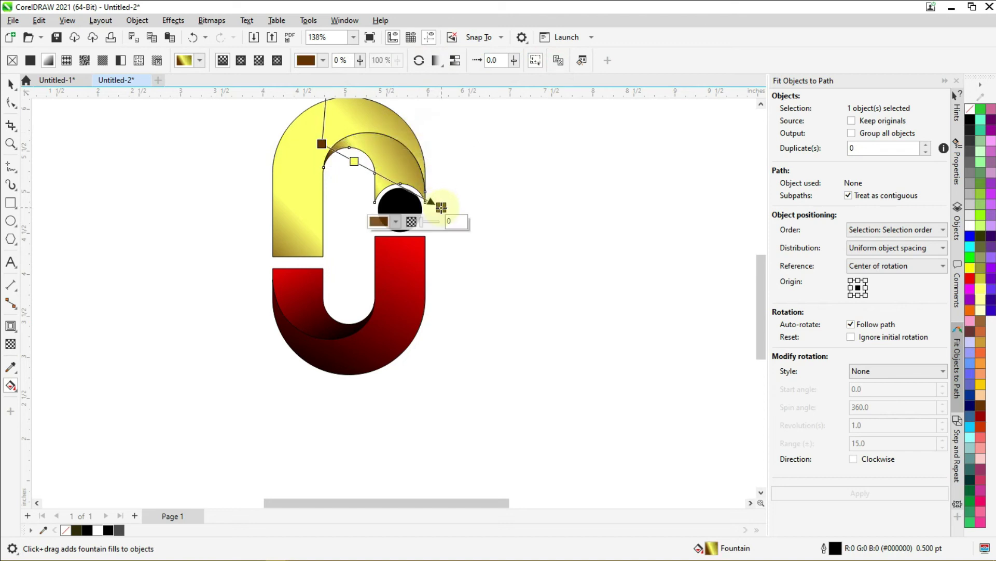
double_click(372, 162)
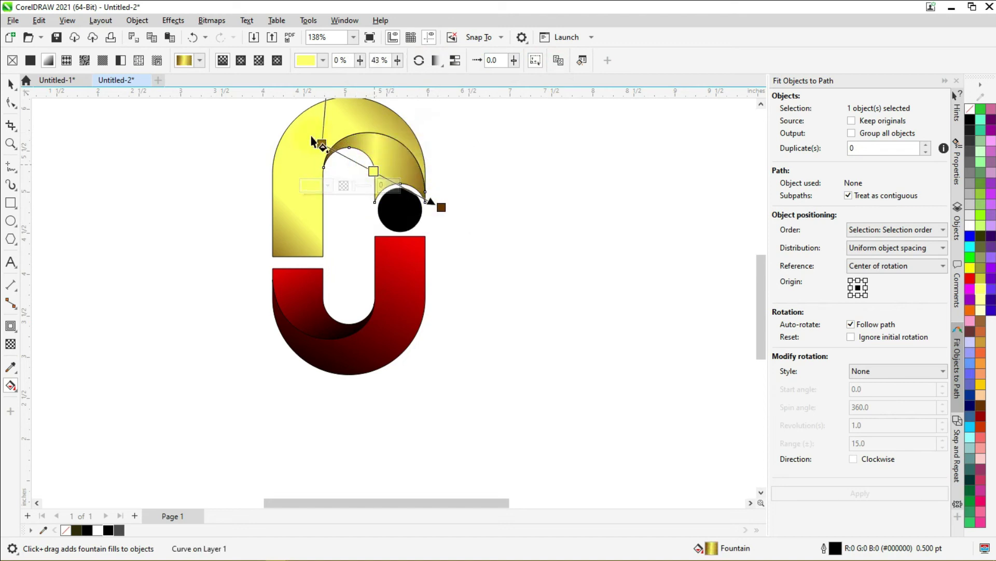
- Extend both brown ends of the upper inner section's gradient slightly farther outward and deselect the section
drag(322, 144, 313, 137)
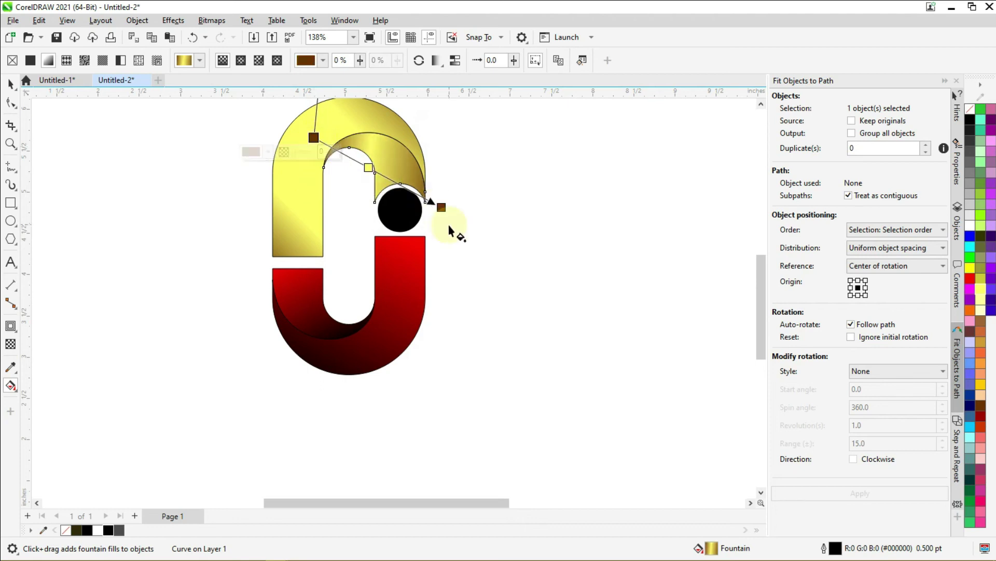
drag(446, 209, 462, 212)
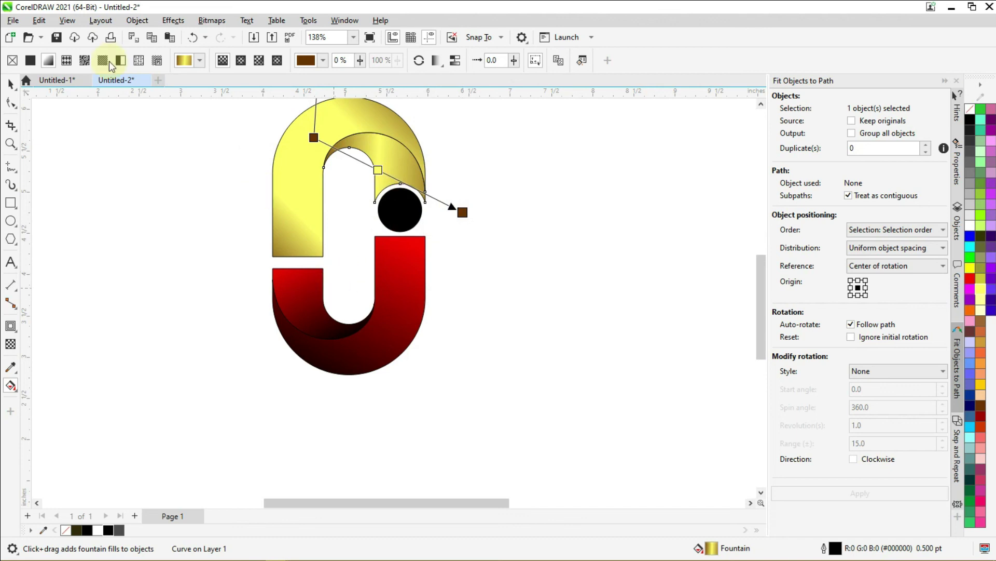
click(11, 83)
scroll(345, 271, down, 1)
click(482, 225)
scroll(362, 213, up, 1)
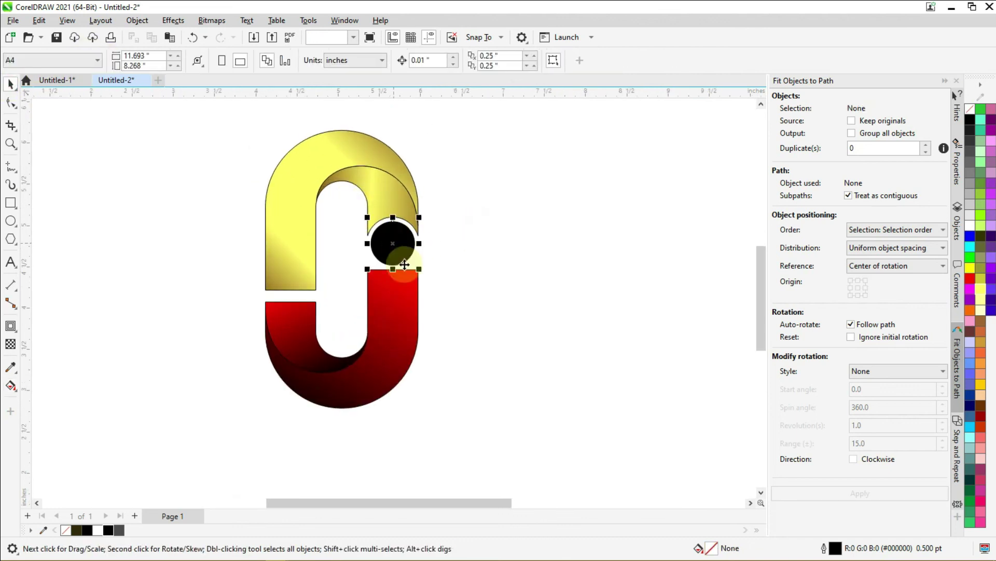
- Copy the upper inner section's brown and yellow fountain fill onto the black circle
click(400, 243)
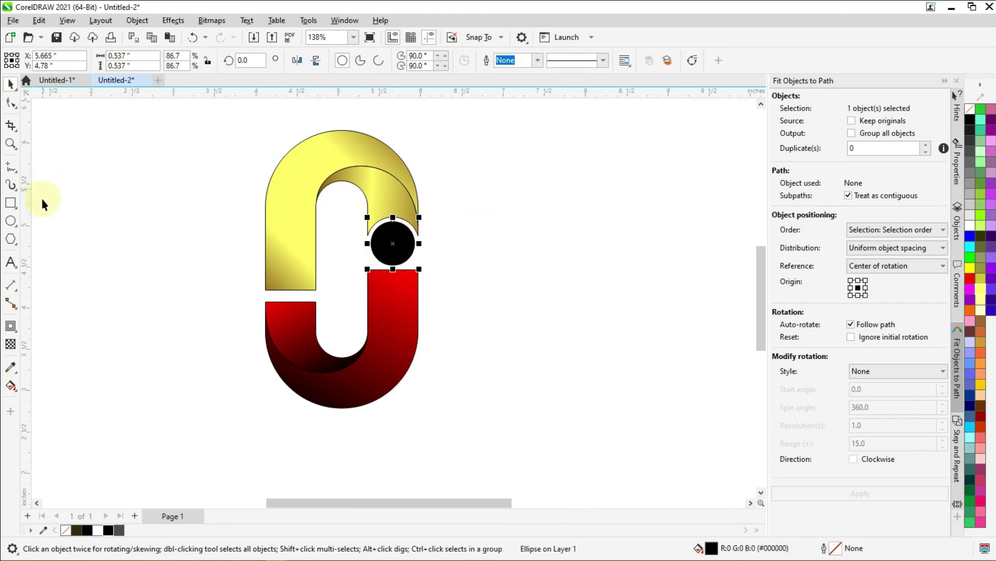
click(10, 384)
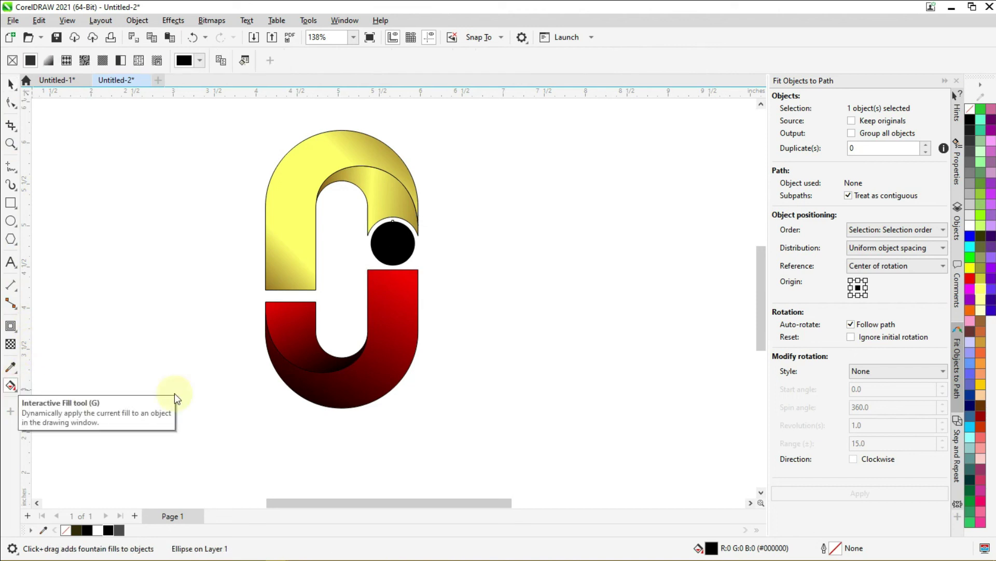
click(222, 62)
click(371, 186)
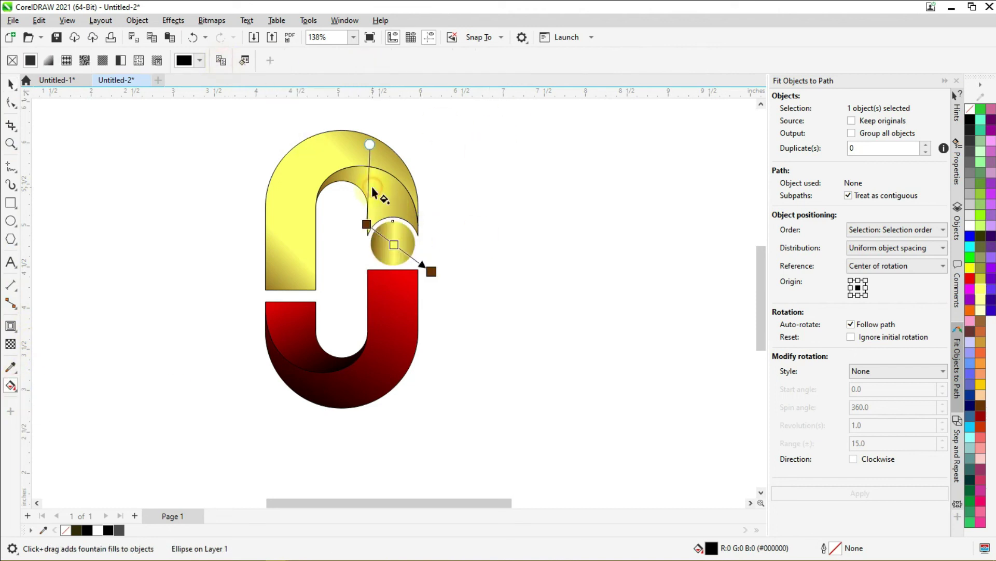
- Spread the brown ends of the circle's gradient farther beyond its edges and deselect the circle
scroll(422, 265, up, 1)
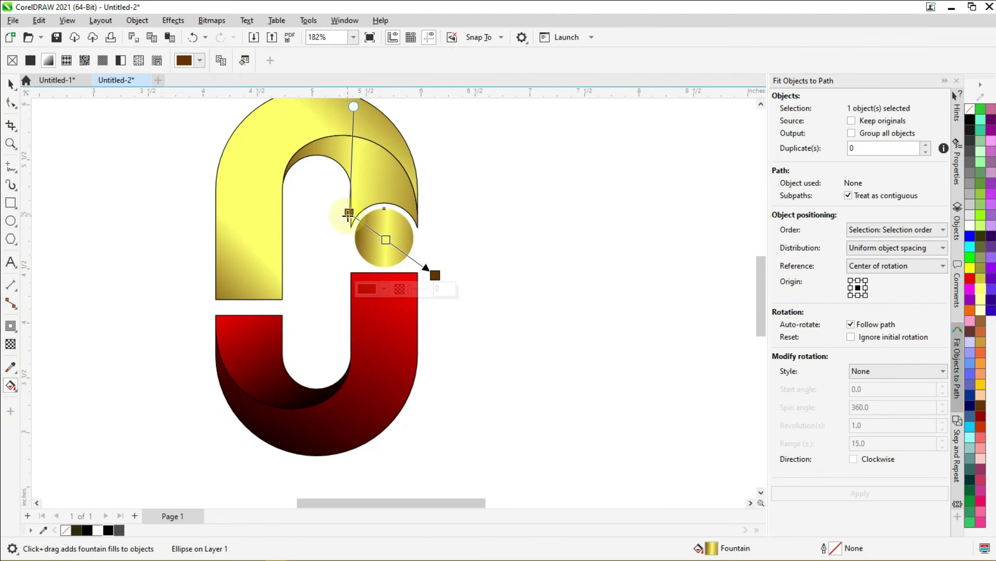
drag(348, 213, 342, 213)
drag(435, 275, 444, 276)
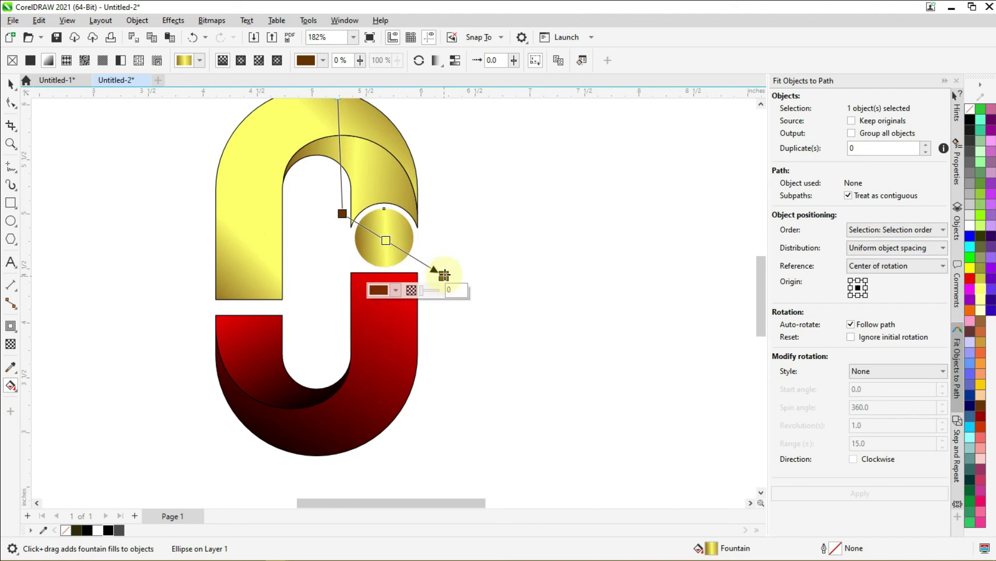
drag(340, 214, 337, 213)
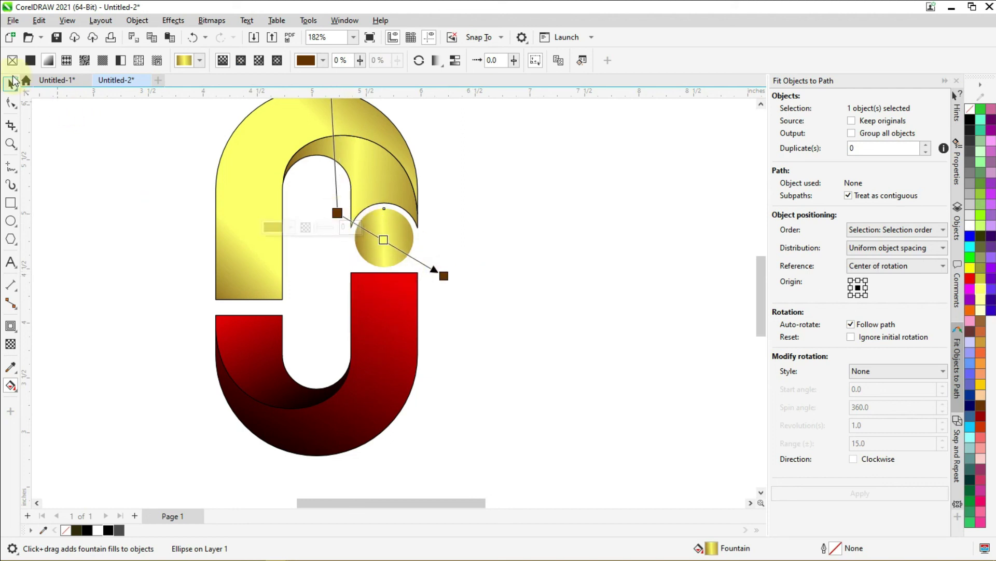
click(11, 84)
scroll(298, 296, down, 3)
click(503, 228)
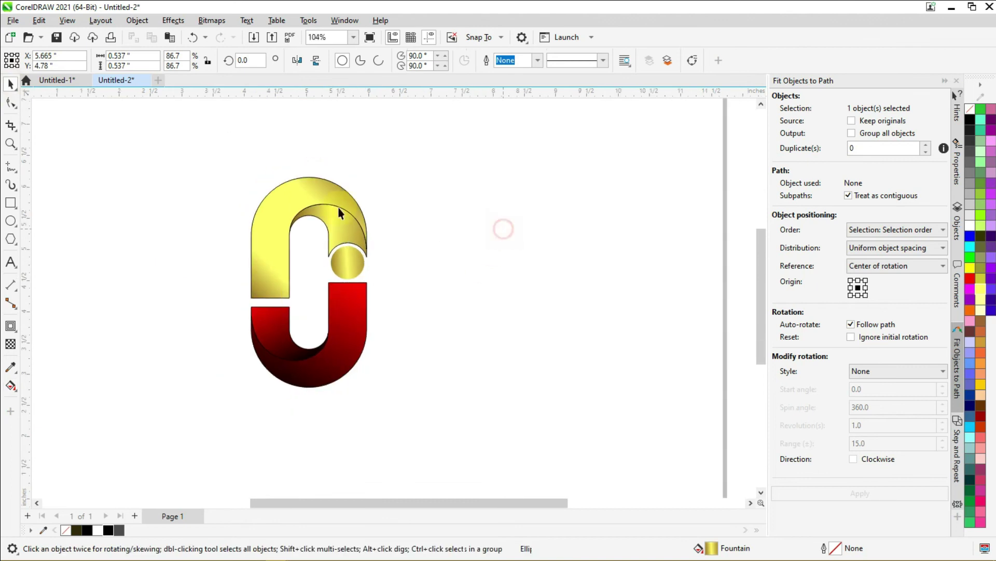
- Remove the outlines from all the logo's pieces by setting their outline width to None
click(238, 226)
drag(192, 140, 465, 445)
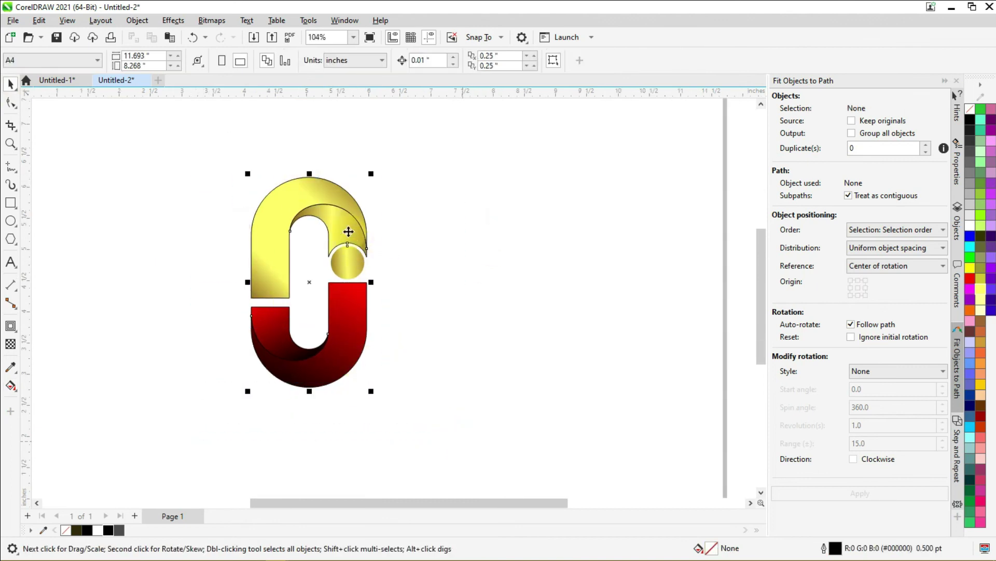
click(548, 63)
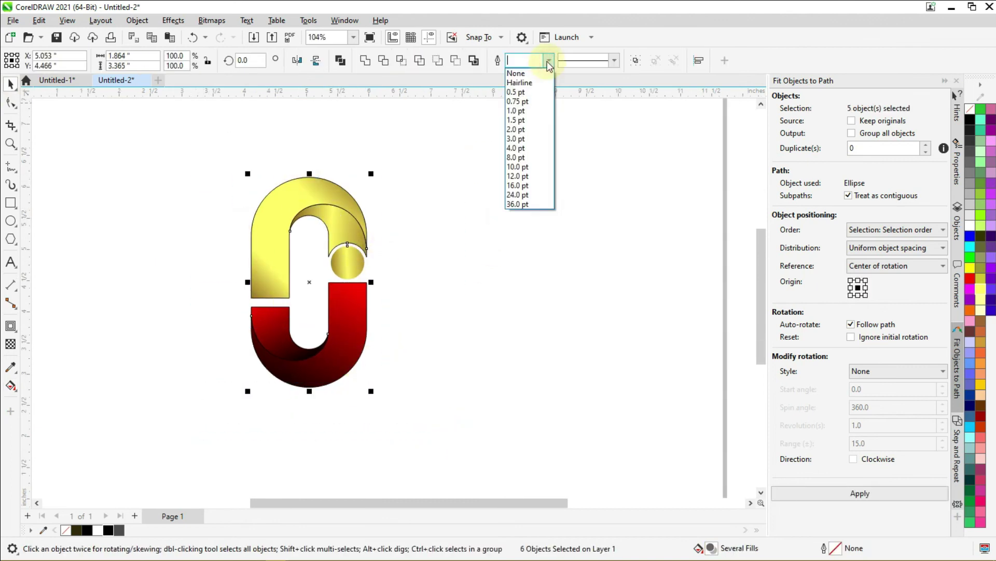
click(526, 75)
click(474, 268)
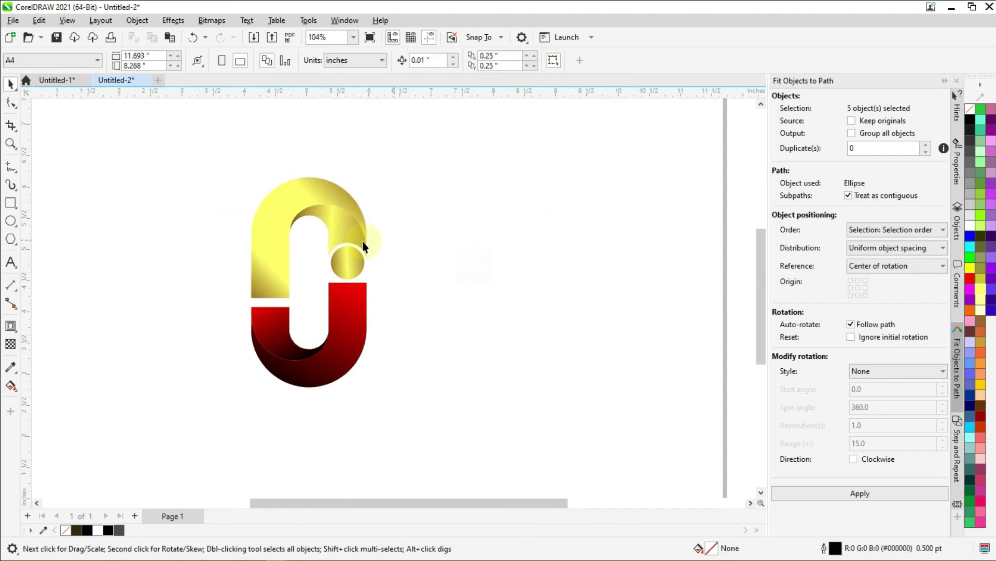
- Enlarge the whole logo about its center to about 3.193 by 5.766 inches
scroll(389, 260, down, 1)
scroll(312, 210, down, 2)
drag(230, 151, 422, 383)
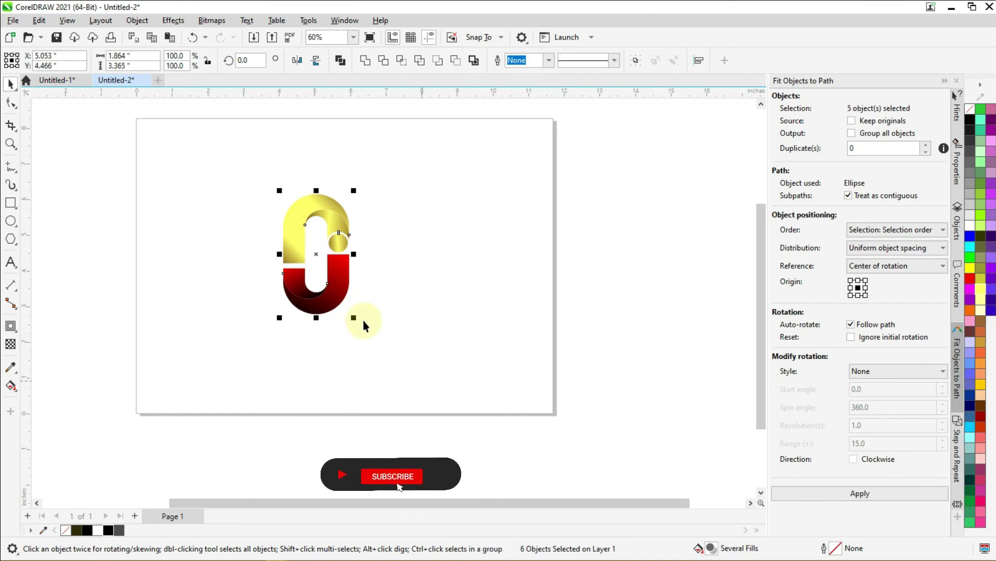
click(407, 369)
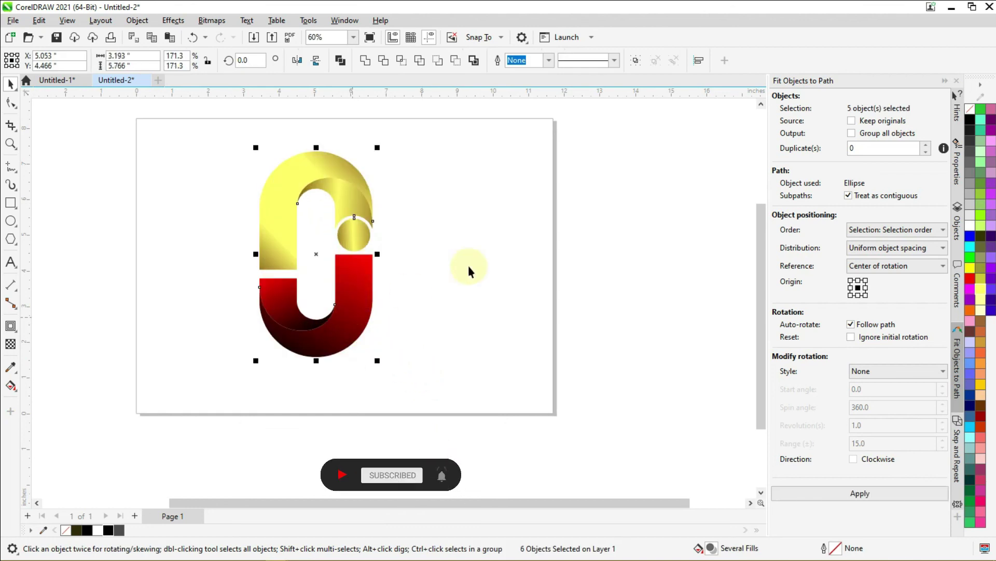
scroll(333, 254, down, 2)
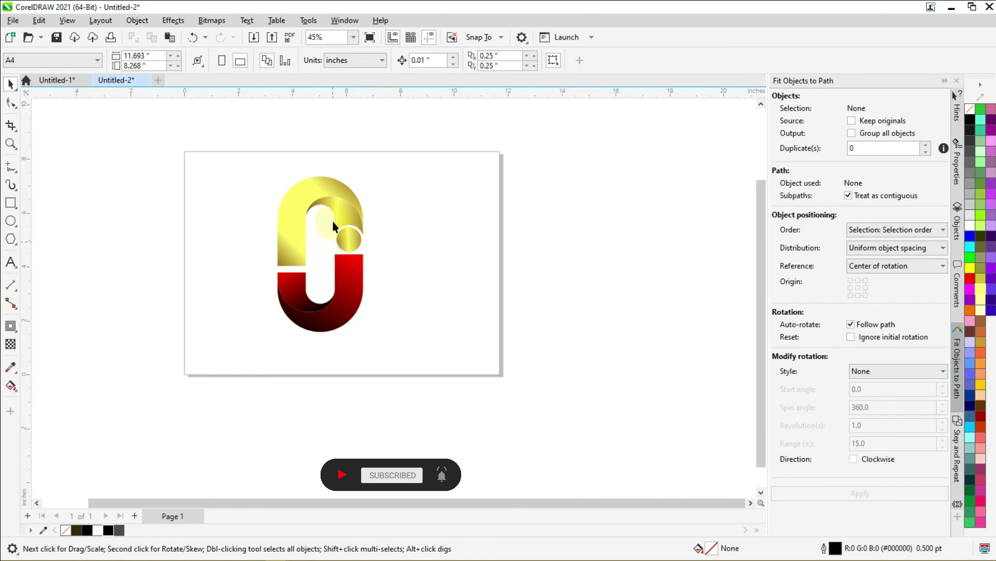
- Examine the colored logo's gradients, gaps and edges both close up and on the full page
scroll(333, 224, up, 1)
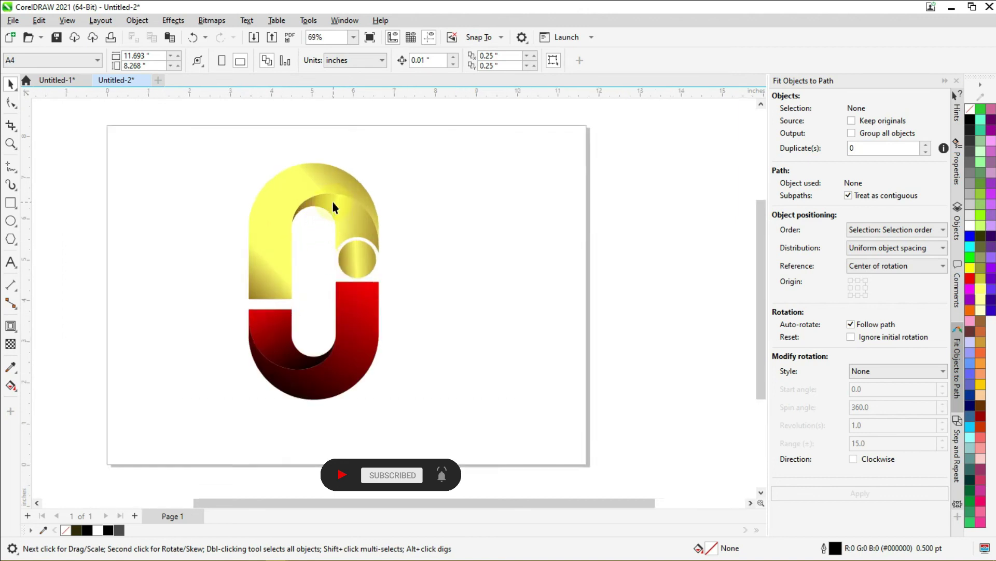
scroll(333, 207, up, 4)
scroll(333, 207, down, 4)
scroll(332, 207, up, 3)
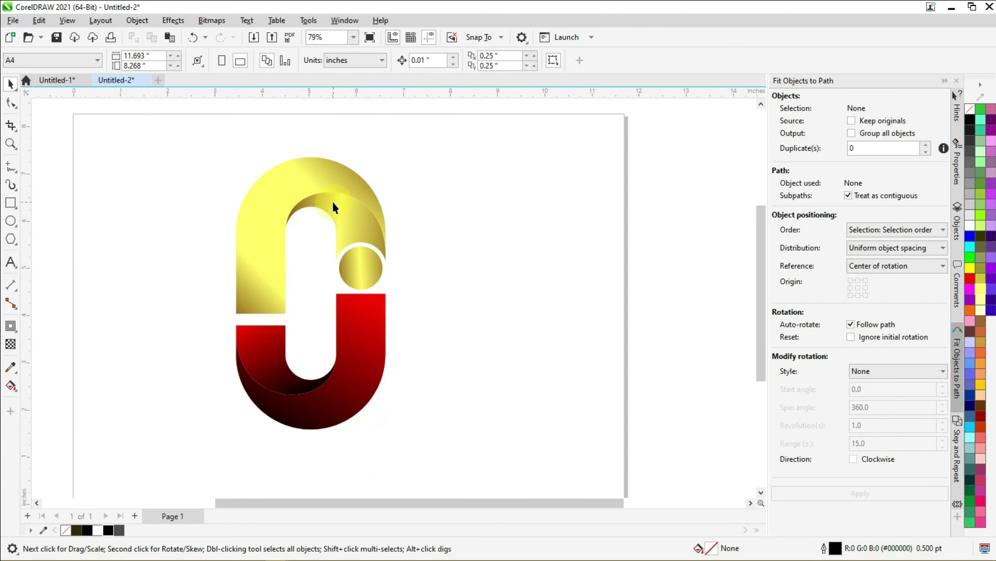
scroll(332, 205, down, 2)
scroll(333, 205, up, 2)
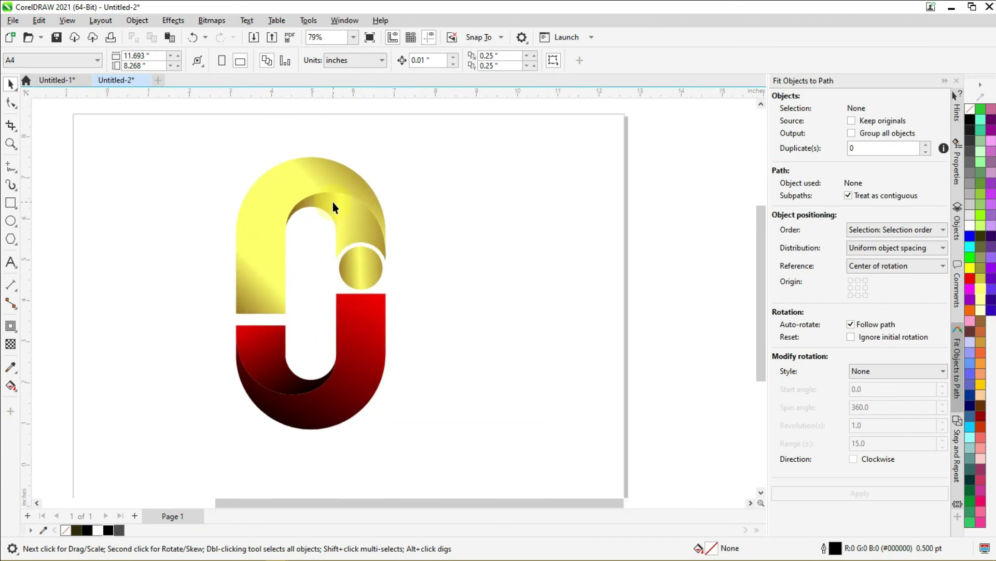
scroll(332, 205, down, 2)
scroll(333, 205, up, 2)
scroll(333, 205, down, 3)
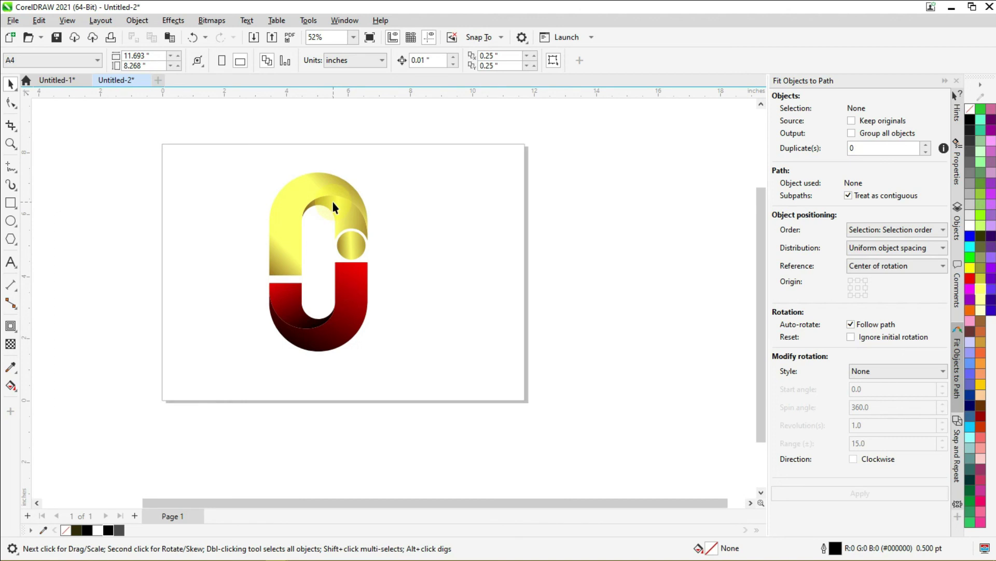
scroll(333, 202, down, 1)
scroll(333, 202, up, 2)
scroll(332, 200, down, 1)
- Enlarge the whole logo to about 3.908 by 7.057 inches and shift it slightly down and right on the page
drag(234, 133, 430, 413)
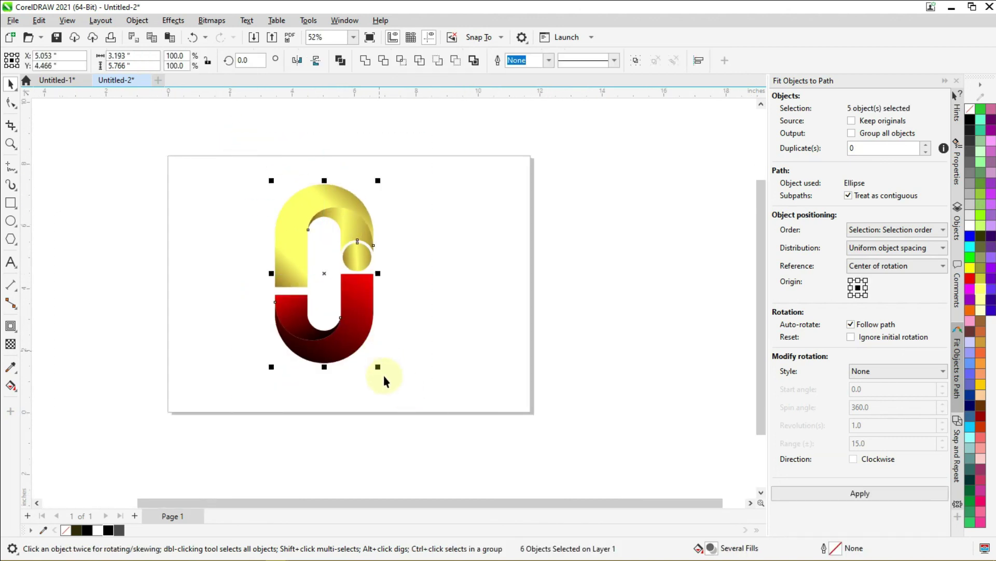
drag(378, 366, 390, 387)
drag(323, 277, 327, 286)
click(493, 284)
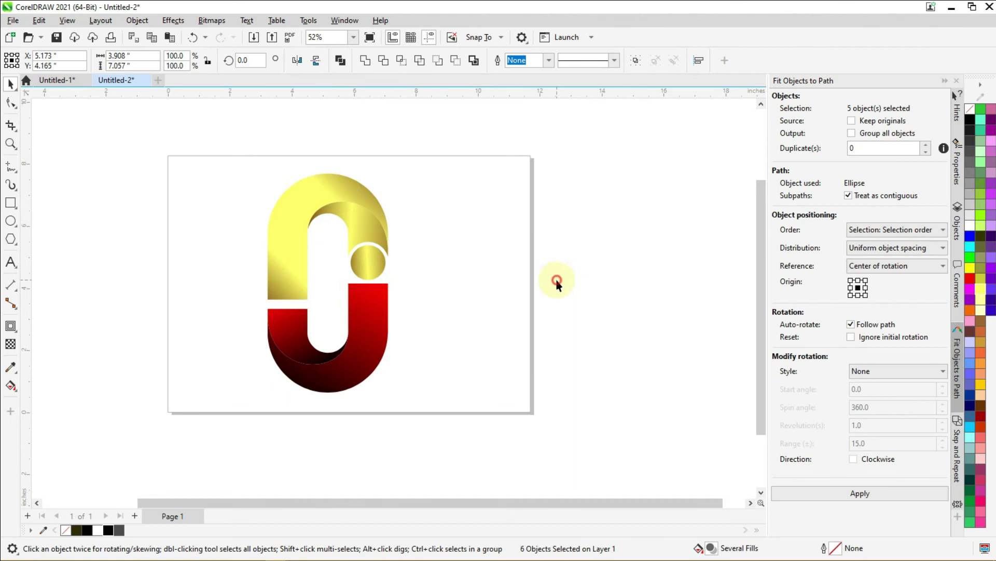
scroll(431, 275, down, 2)
scroll(384, 252, up, 3)
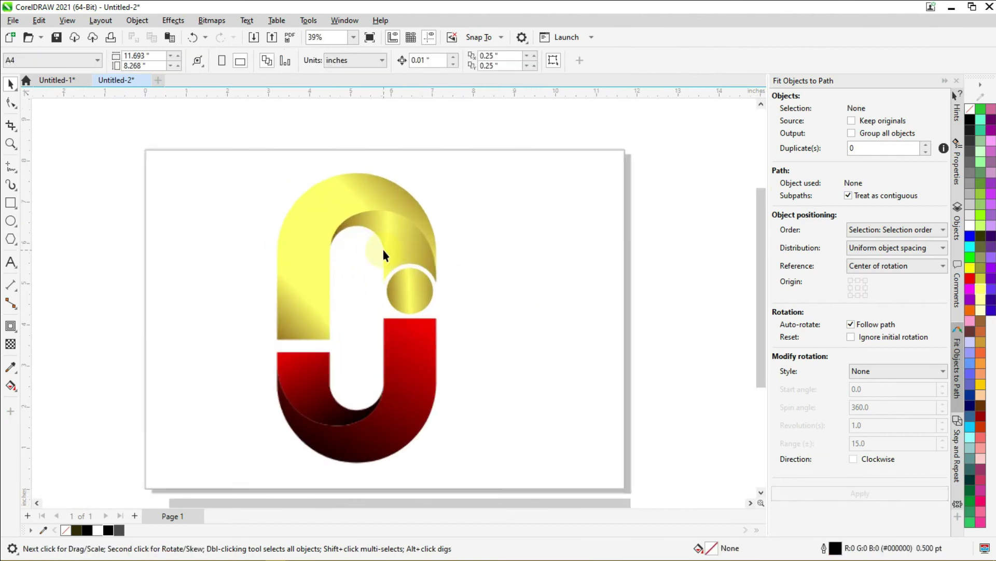